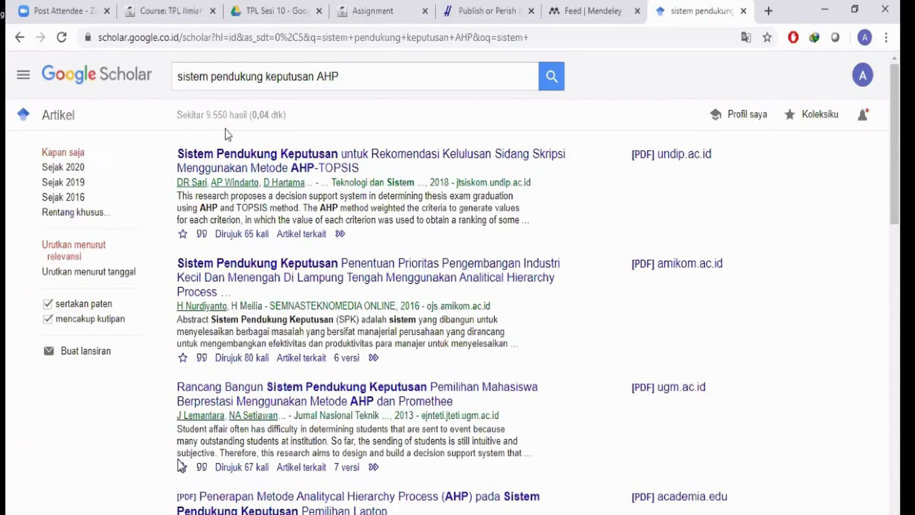
Look through the first two pages of Google Scholar results for "sistem pendukung keputusan AHP"
scroll(178, 460, "down", 15)
scroll(179, 459, "down", 3)
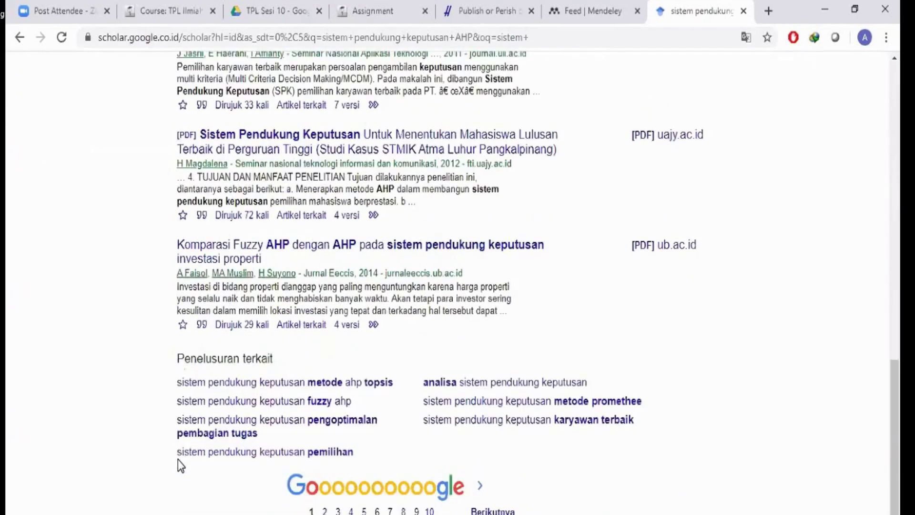
scroll(179, 459, "up", 20)
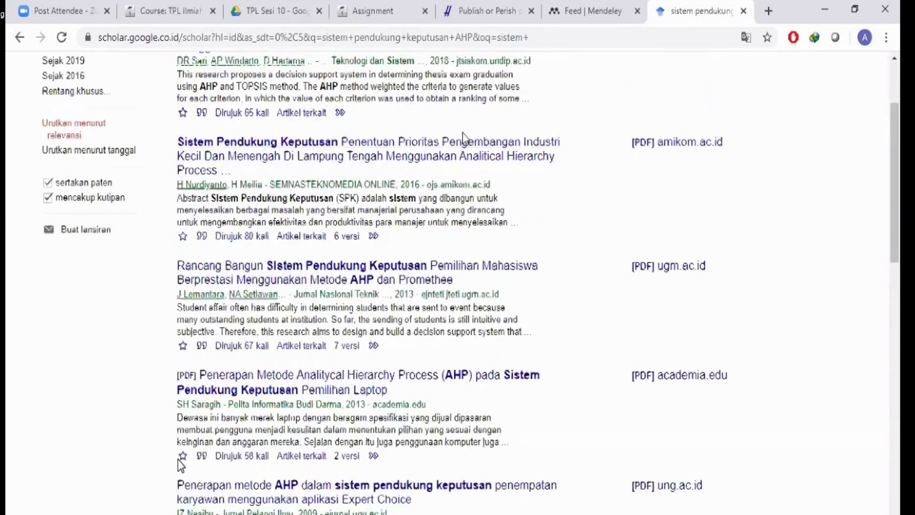
scroll(178, 460, "down", 3)
scroll(179, 460, "down", 20)
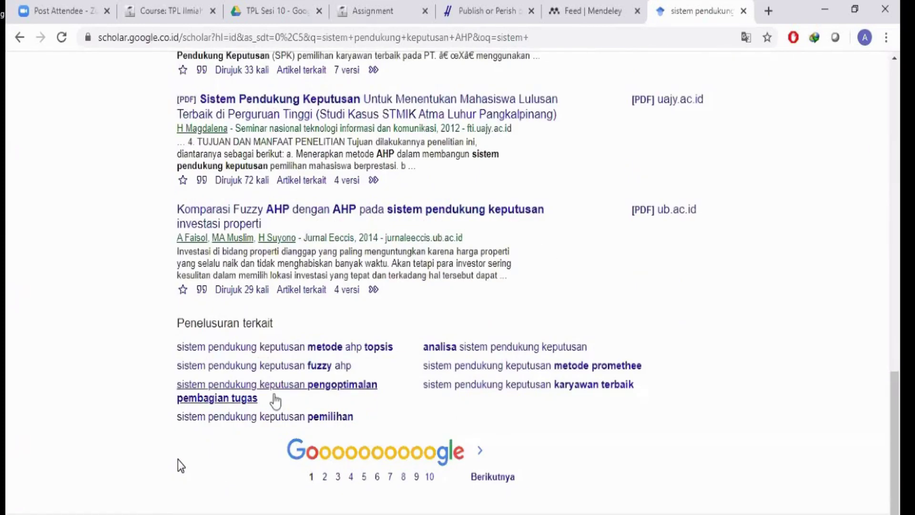
left_click(324, 477)
scroll(458, 330, "down", 6)
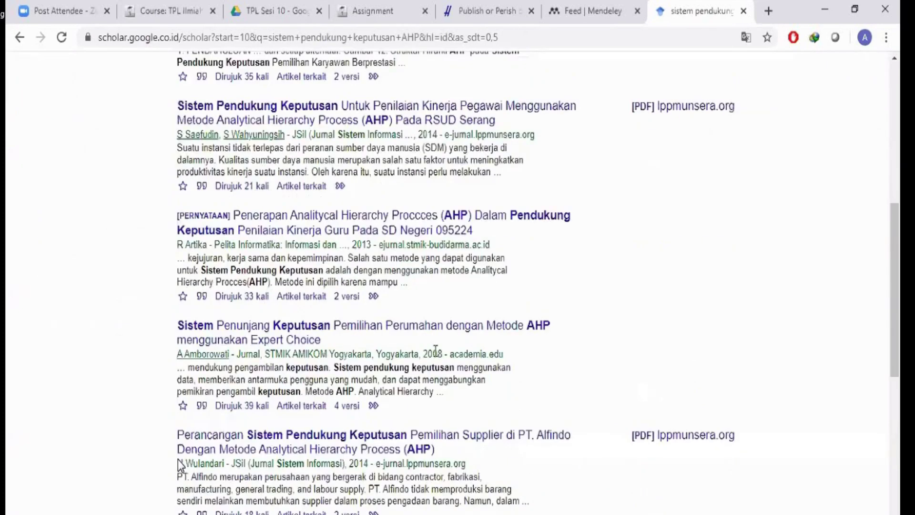
scroll(436, 351, "down", 7)
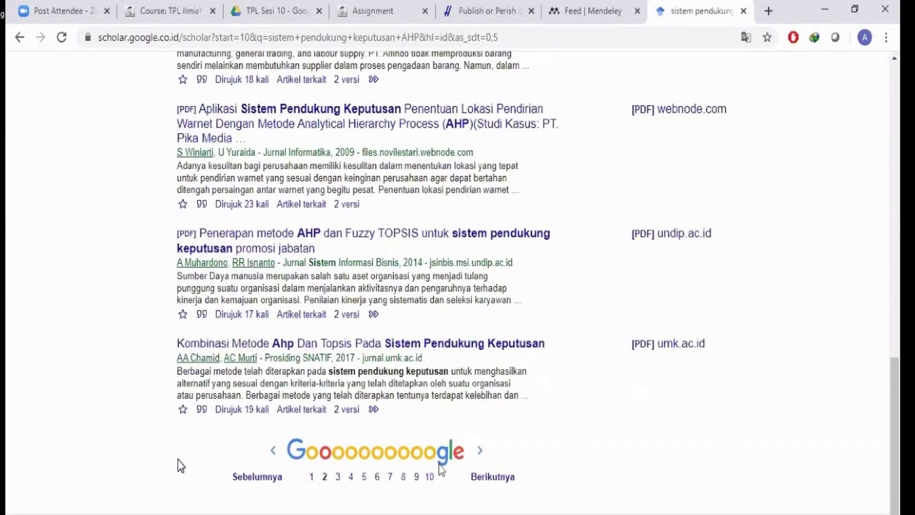
scroll(396, 372, "up", 8)
scroll(86, 277, "up", 6)
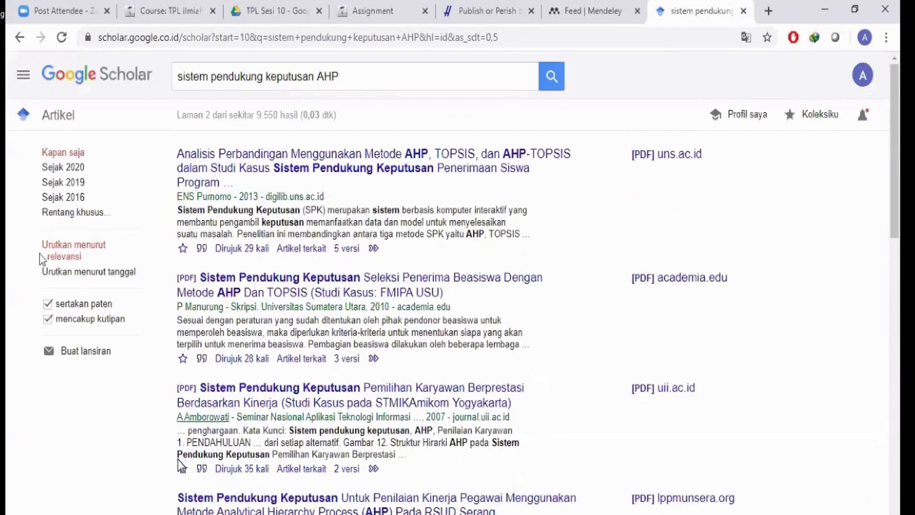
Filter the articles to the custom year range 2011–2020 and look through the first page of filtered results
left_click(67, 211)
left_click(78, 233)
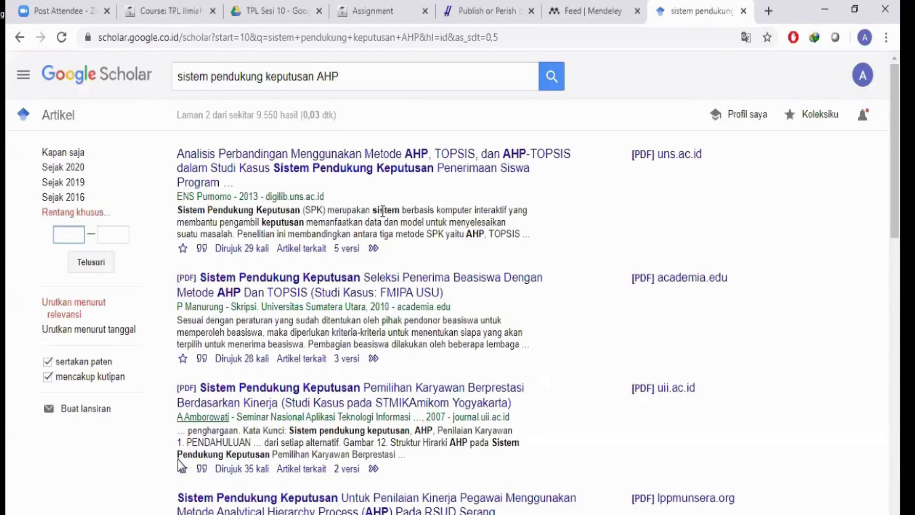
type("2016")
key("Tab")
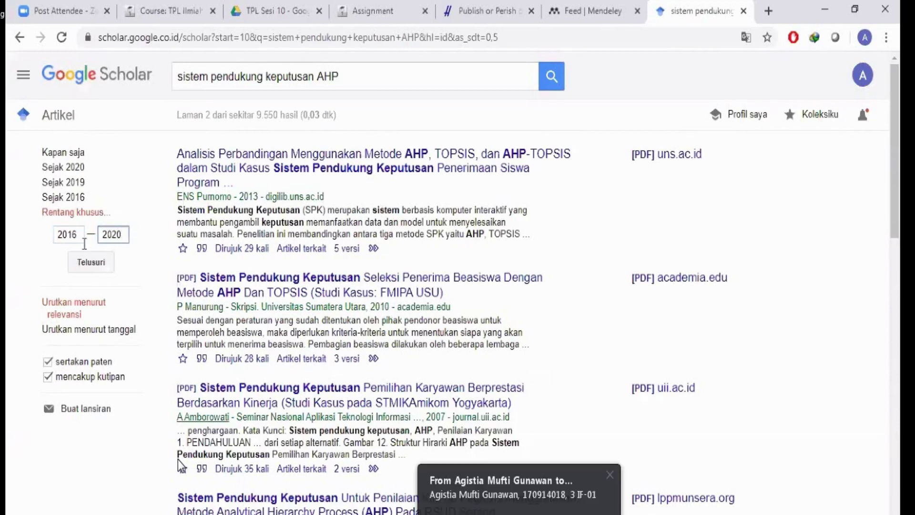
left_click(84, 234)
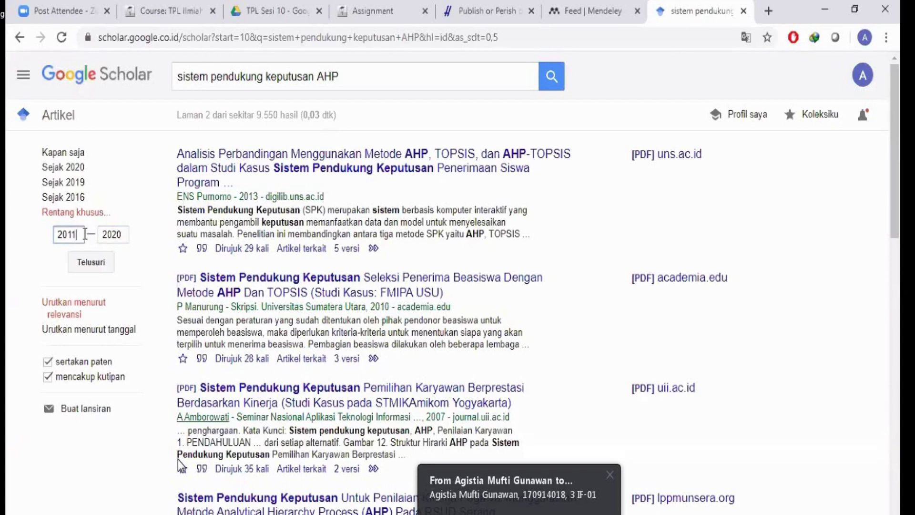
left_click(92, 263)
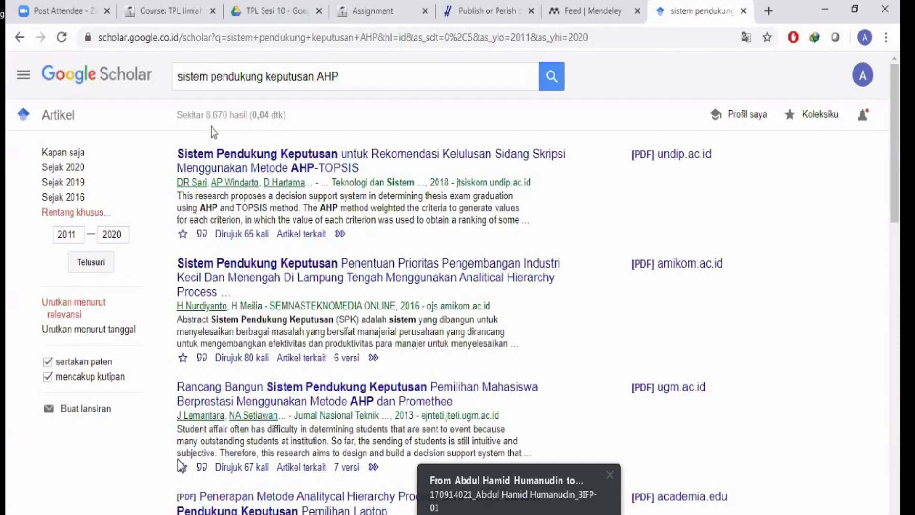
scroll(209, 119, "down", 8)
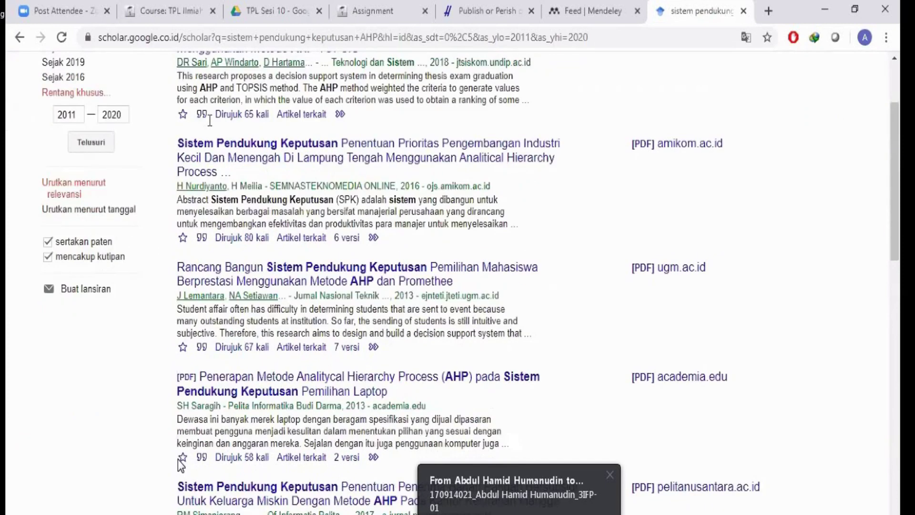
scroll(178, 461, "down", 11)
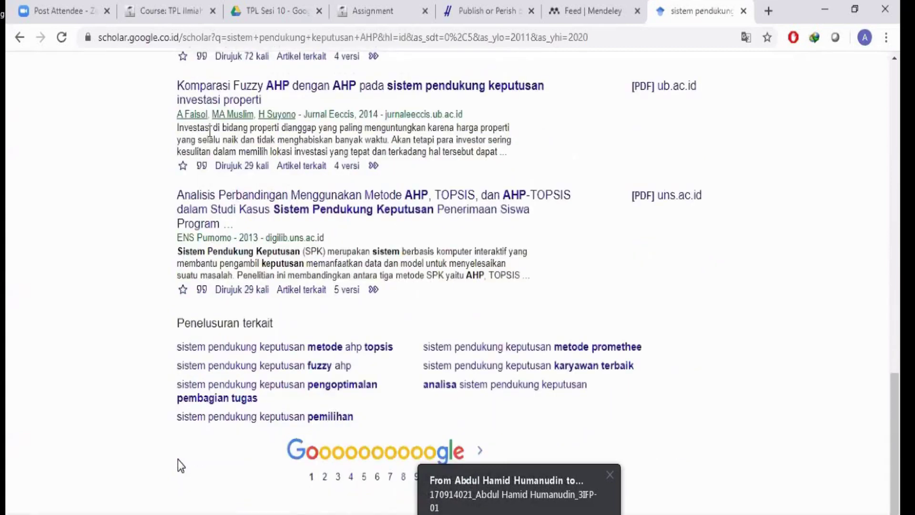
scroll(179, 463, "up", 10)
scroll(179, 460, "up", 10)
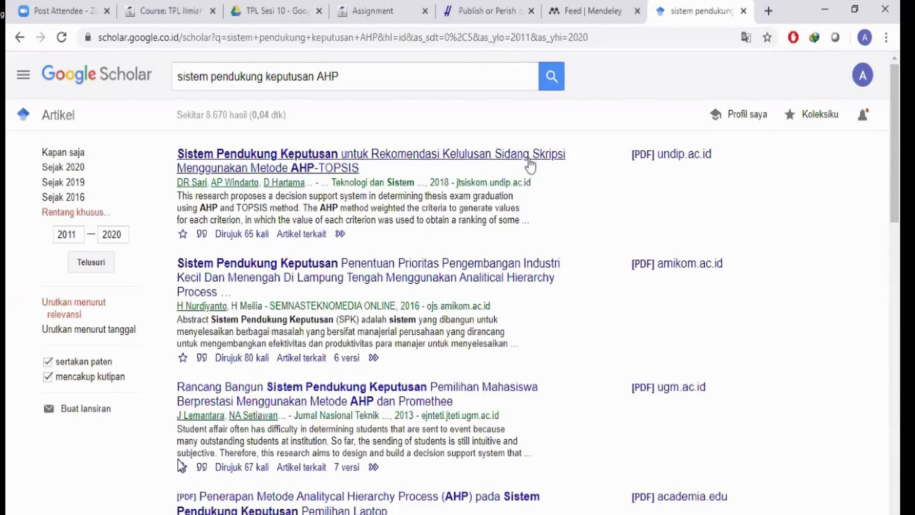
Try to open the undip.ac.id PDF of the first result, also in a separate tab, and close that tab
left_click(674, 153)
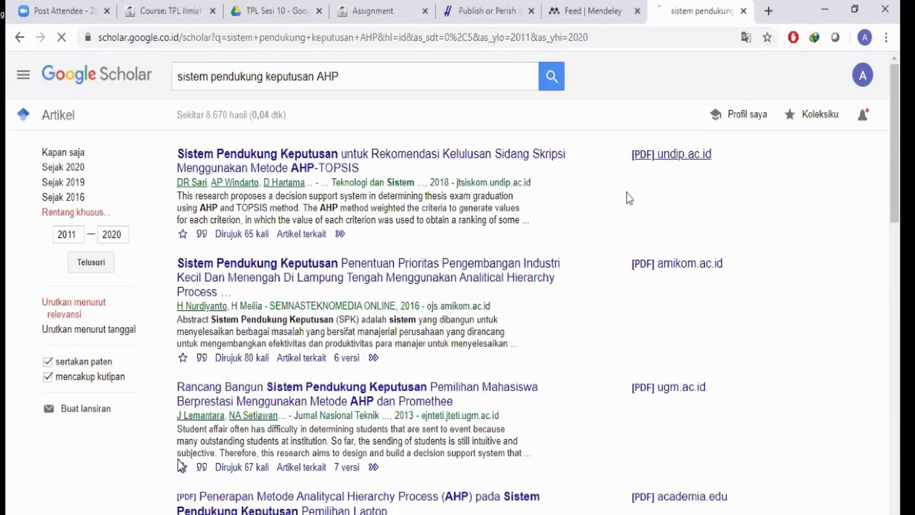
left_click(18, 40)
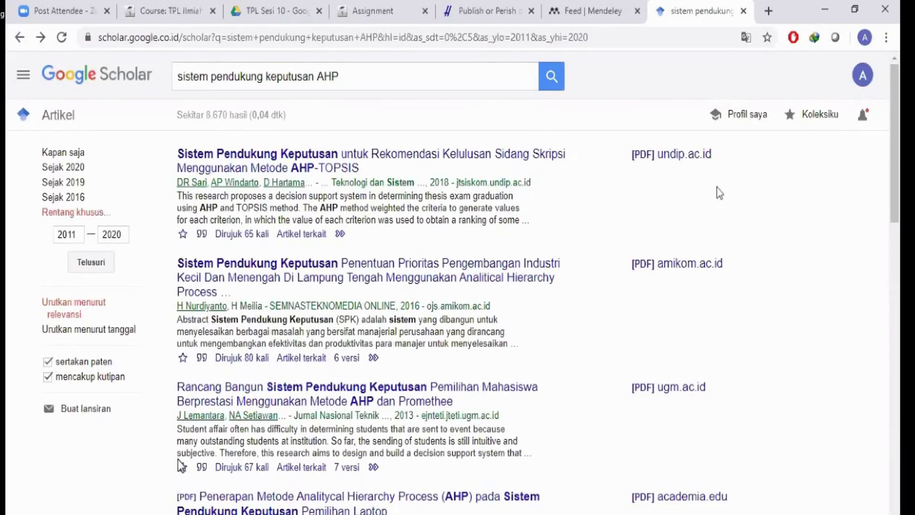
right_click(684, 156)
left_click(719, 162)
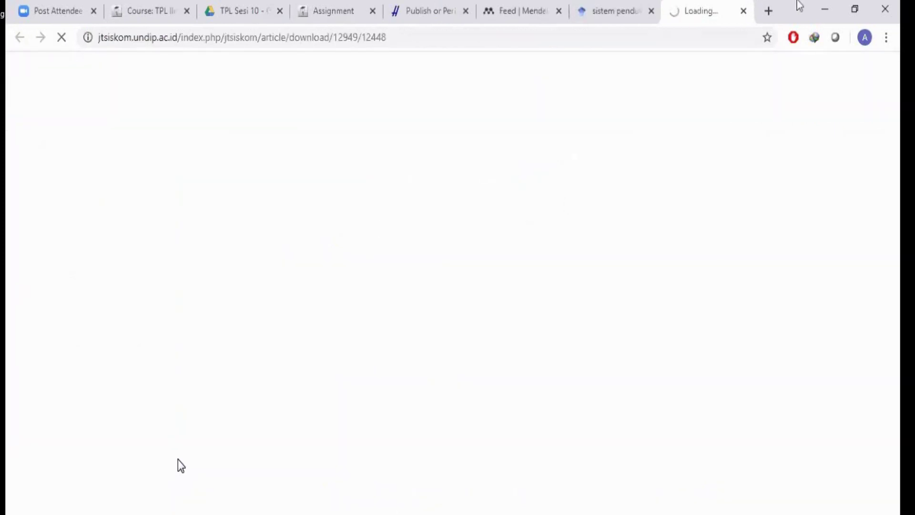
left_click(638, 18)
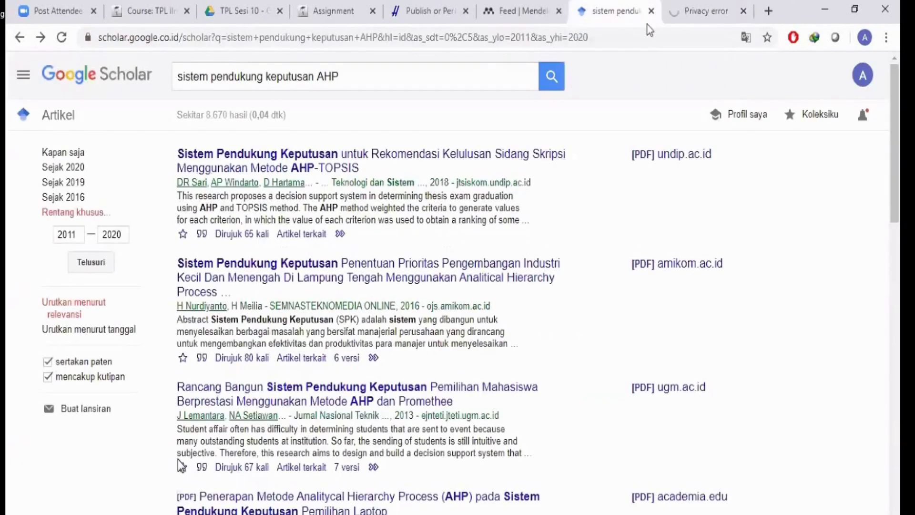
left_click(743, 11)
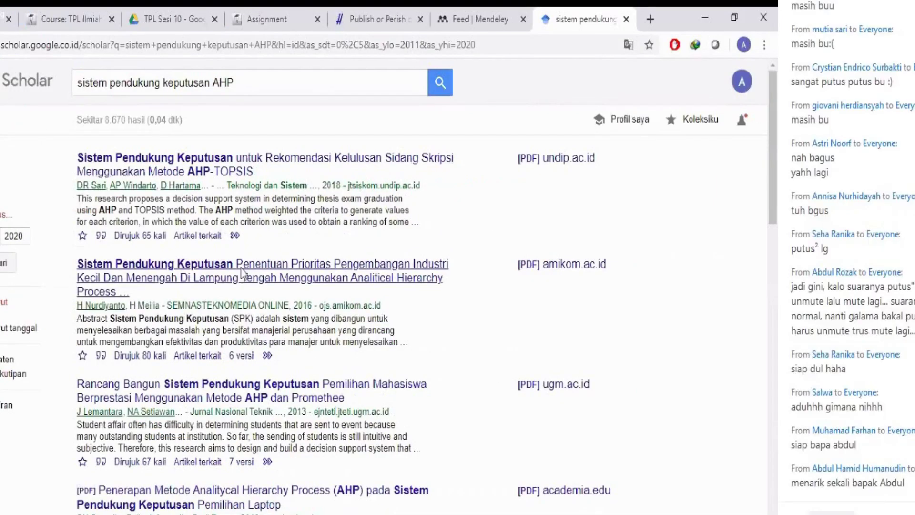
Open the second result's article page on ojs.amikom.ac.id in a new tab and examine its abstract, full-text link and references
right_click(347, 268)
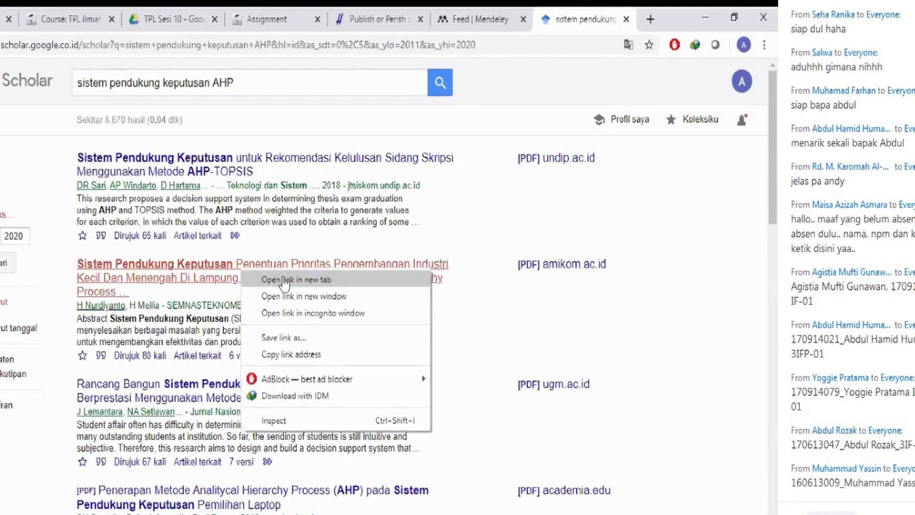
left_click(283, 279)
left_click(587, 20)
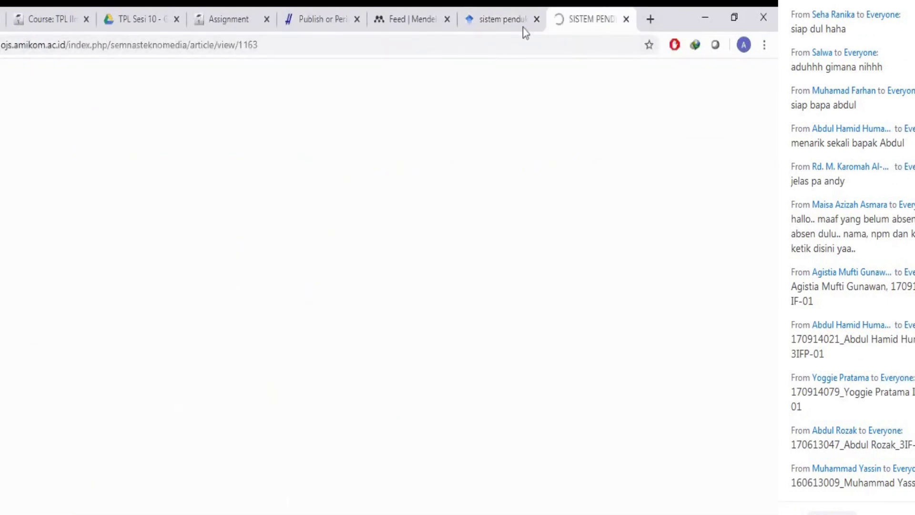
scroll(465, 189, "down", 15)
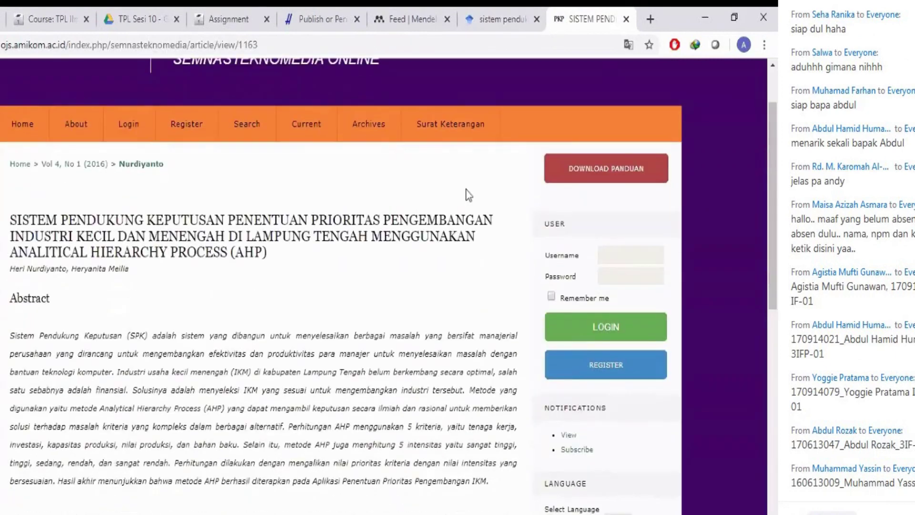
scroll(465, 181, "up", 15)
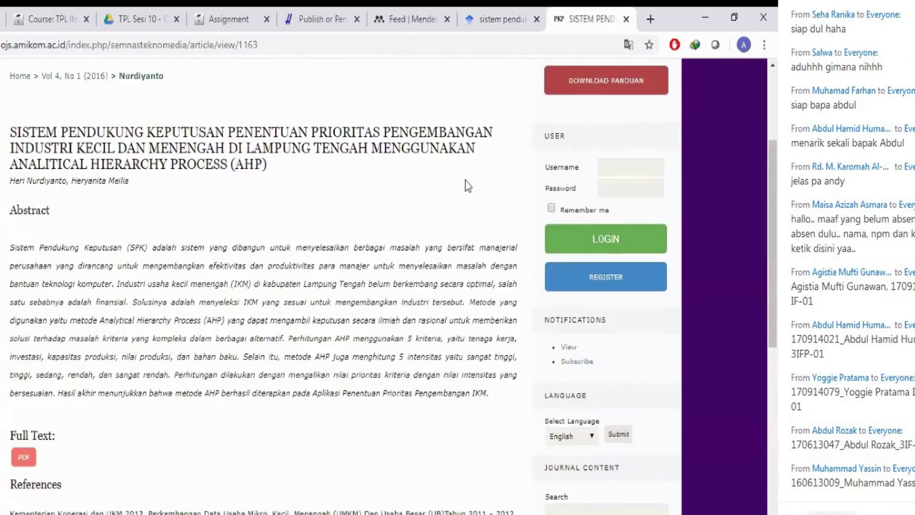
scroll(465, 179, "down", 2)
scroll(327, 251, "down", 5)
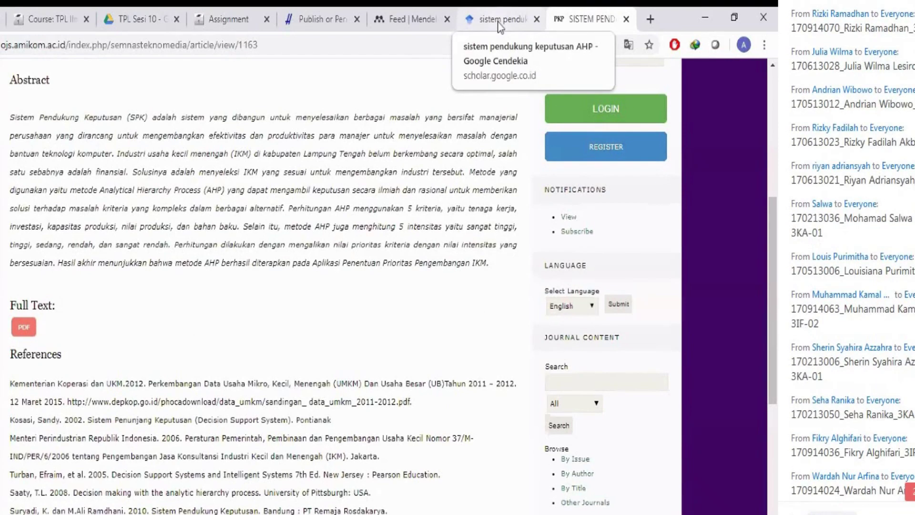
Open a blank browser tab and view the Publish or Perish program's main window before returning to the browser
left_click(499, 26)
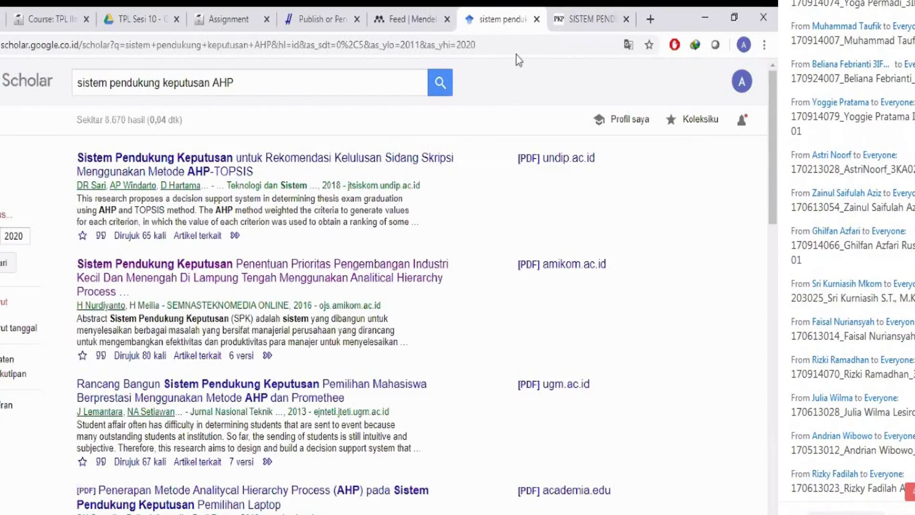
left_click(652, 16)
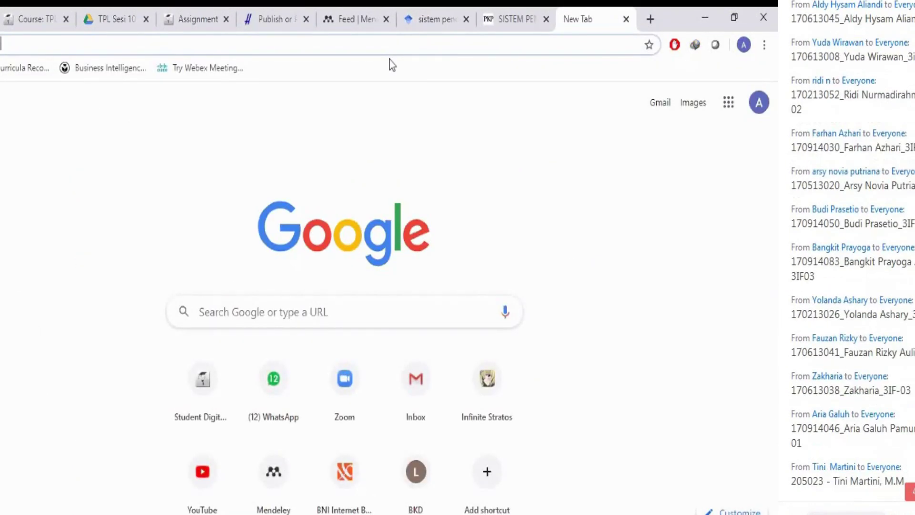
scroll(846, 257, "up", 4)
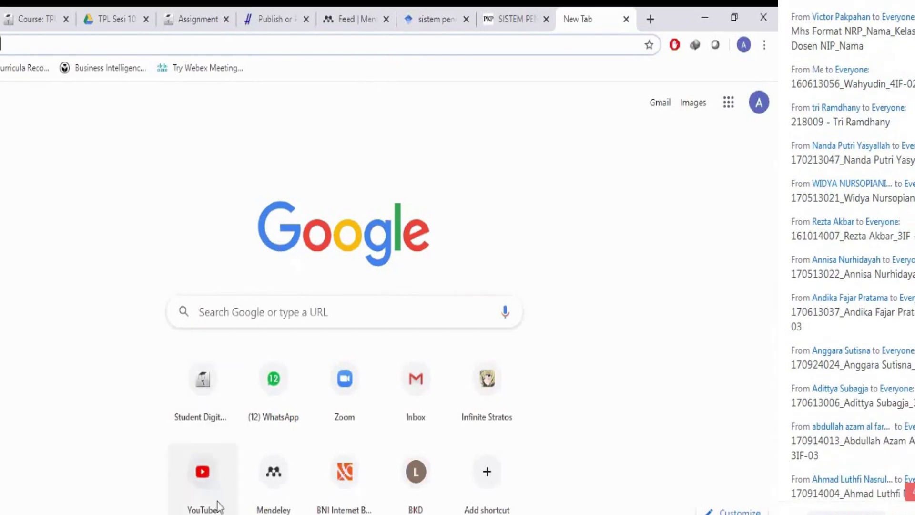
key("alt+Tab")
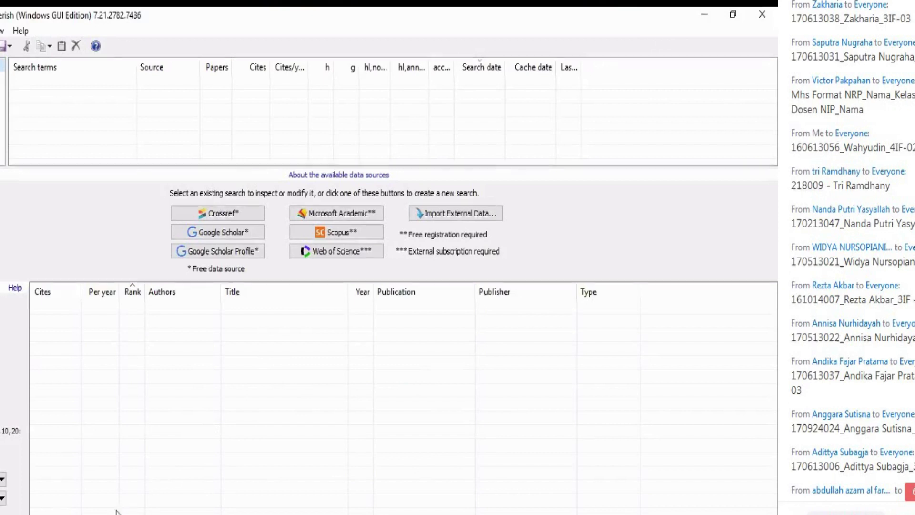
key("alt+Tab")
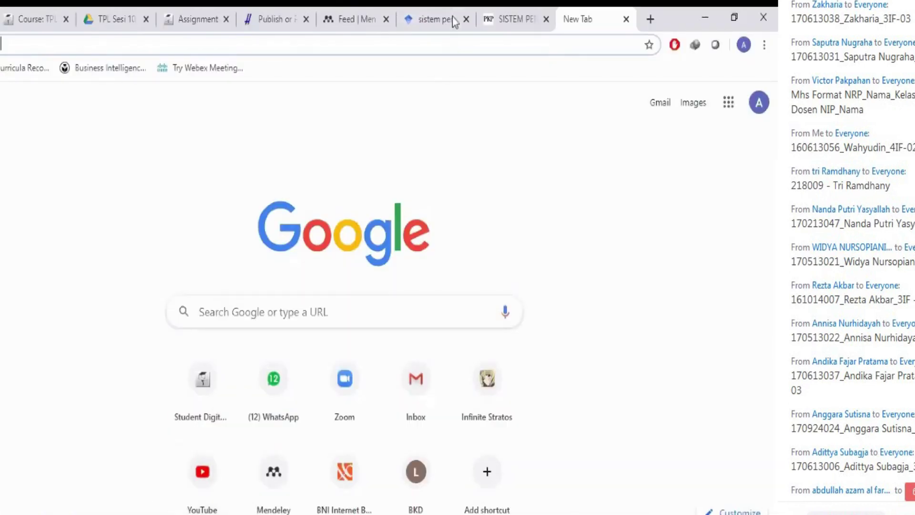
Examine the system requirements, installer download information and installation instructions on harzing.com's Publish or Perish page for Windows
left_click(270, 23)
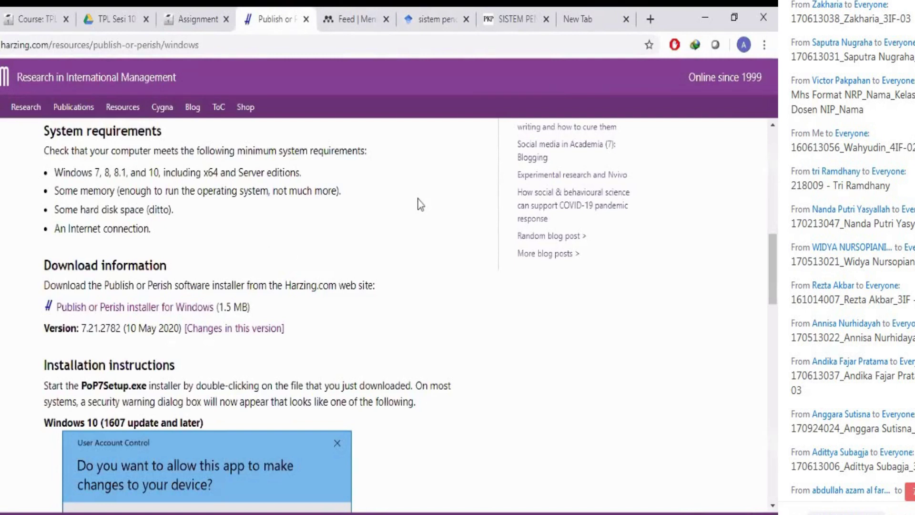
scroll(368, 250, "up", 1)
scroll(367, 250, "down", 1)
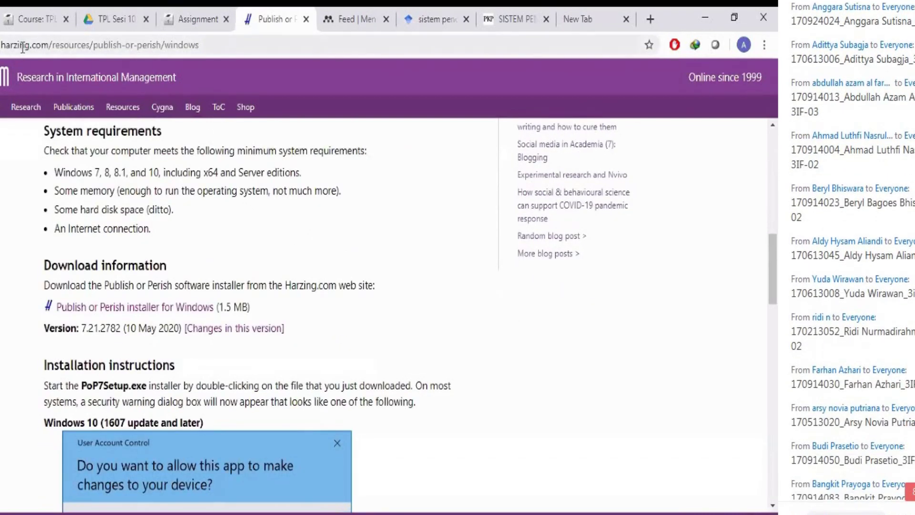
left_click_drag(6, 43, 53, 45)
left_click(353, 226)
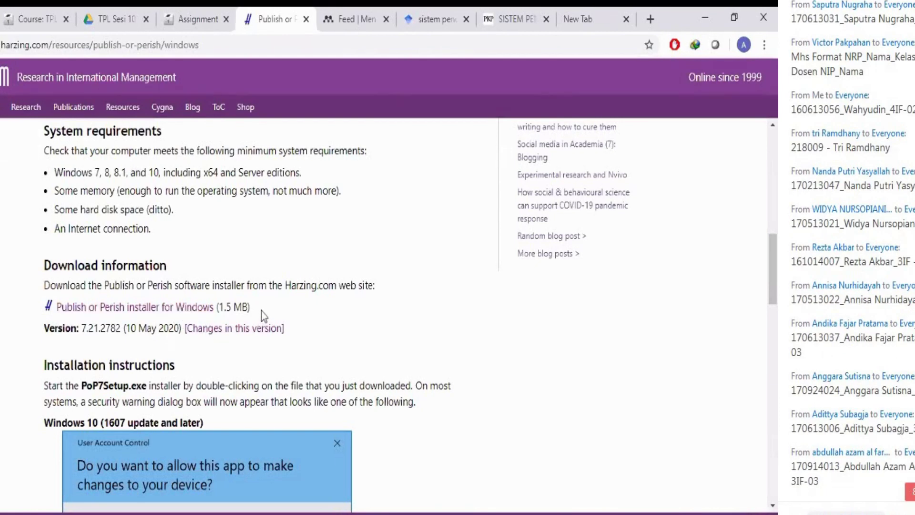
scroll(262, 310, "down", 3)
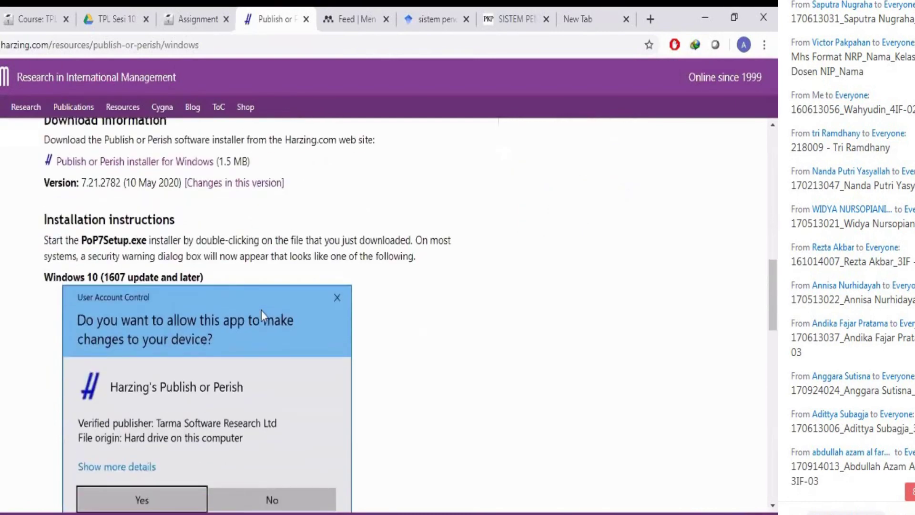
scroll(262, 311, "down", 2)
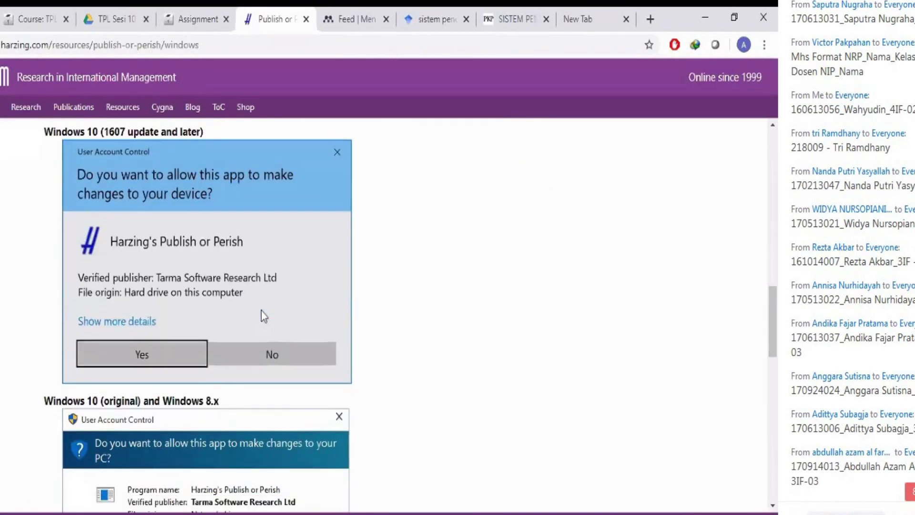
scroll(262, 310, "up", 2)
scroll(261, 311, "down", 3)
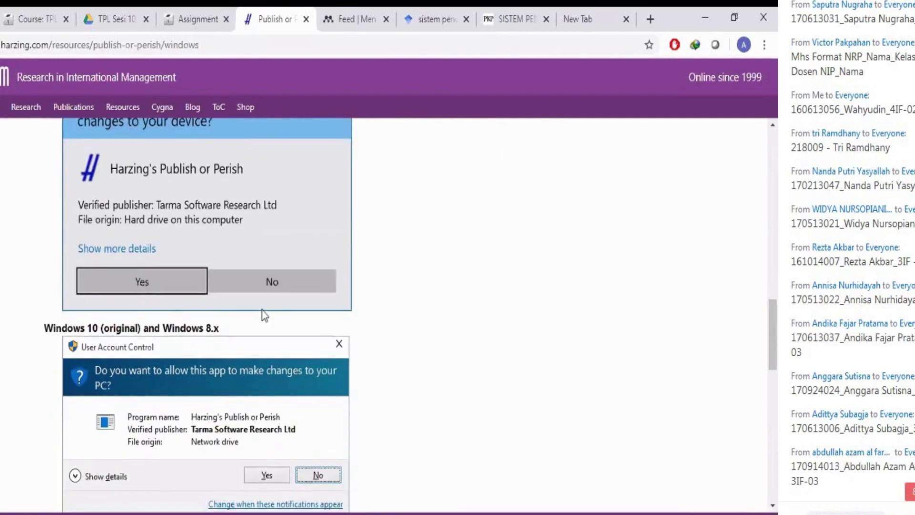
scroll(260, 313, "down", 4)
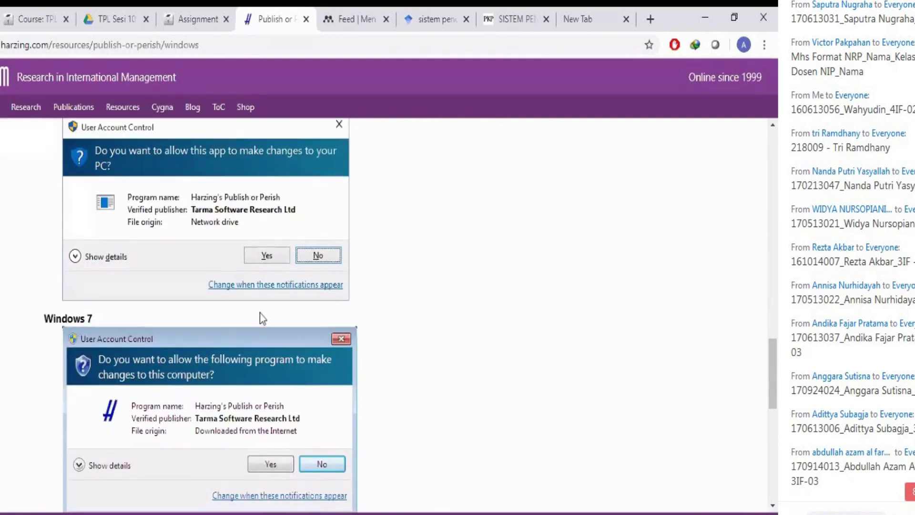
Read the remaining installation and support notes on the Publish or Perish page, then review the installer download information again
scroll(259, 314, "down", 5)
scroll(260, 317, "down", 4)
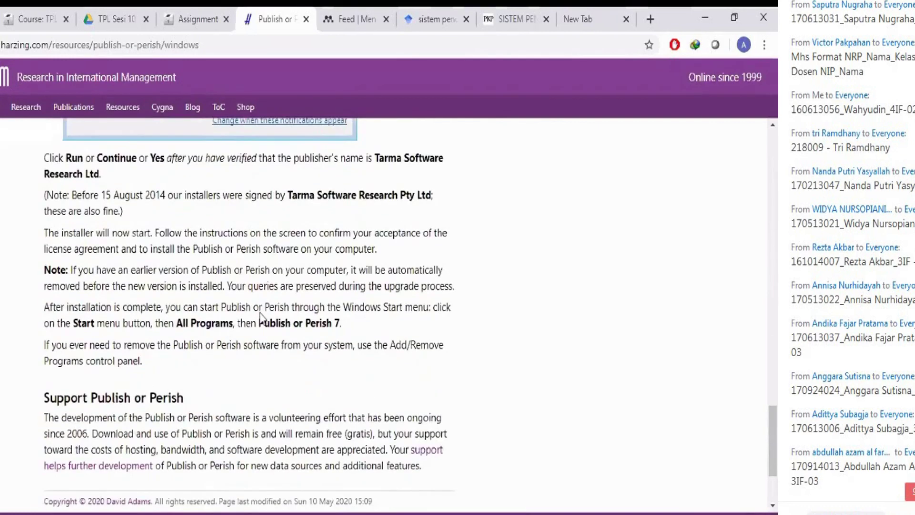
scroll(262, 300, "up", 4)
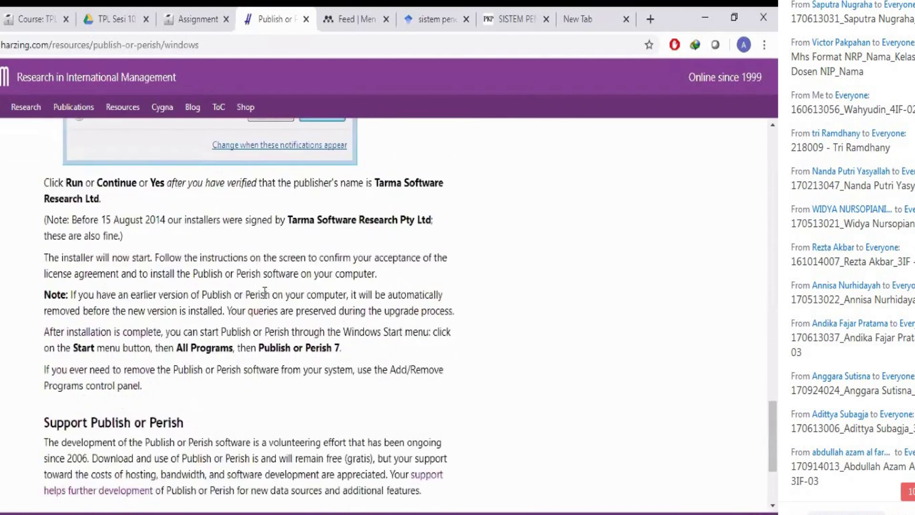
scroll(265, 282, "up", 13)
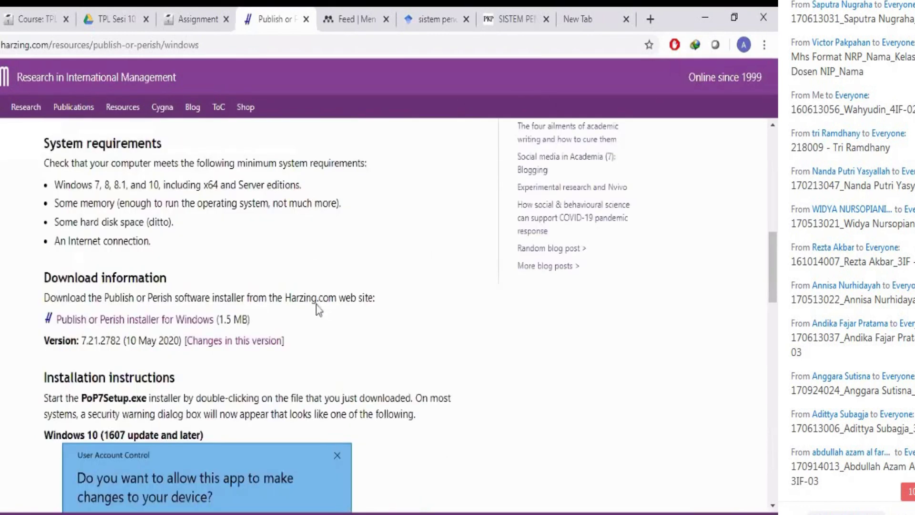
scroll(341, 486, "up", 9)
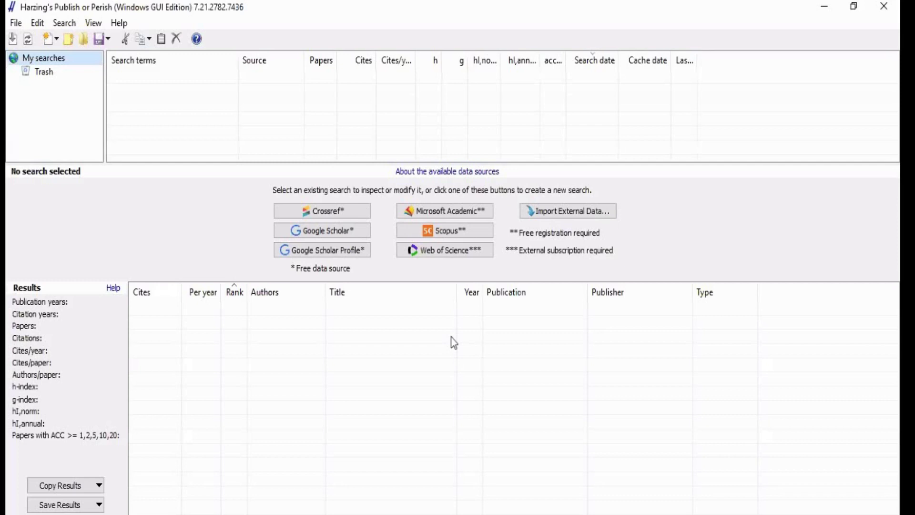
Create a new Google Scholar search in Publish or Perish, with the maximum number of results at 1000
left_click(336, 233)
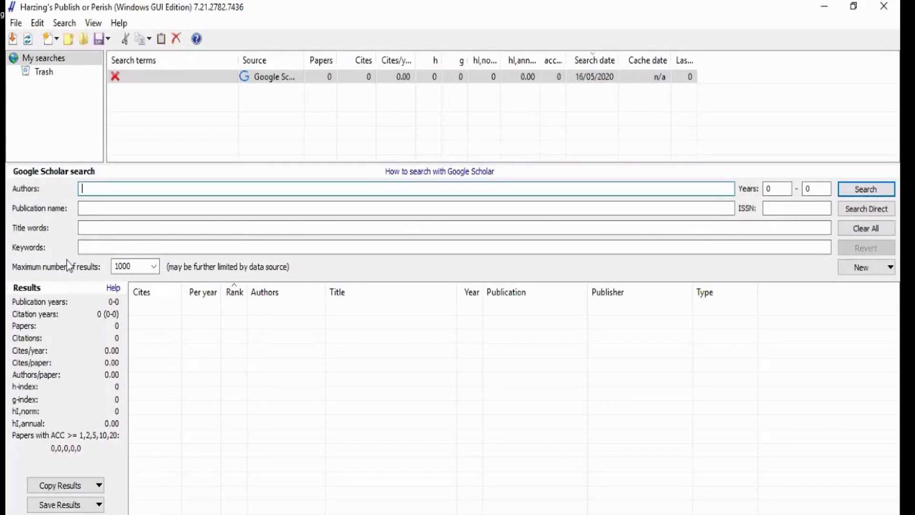
left_click(154, 266)
left_click(149, 280)
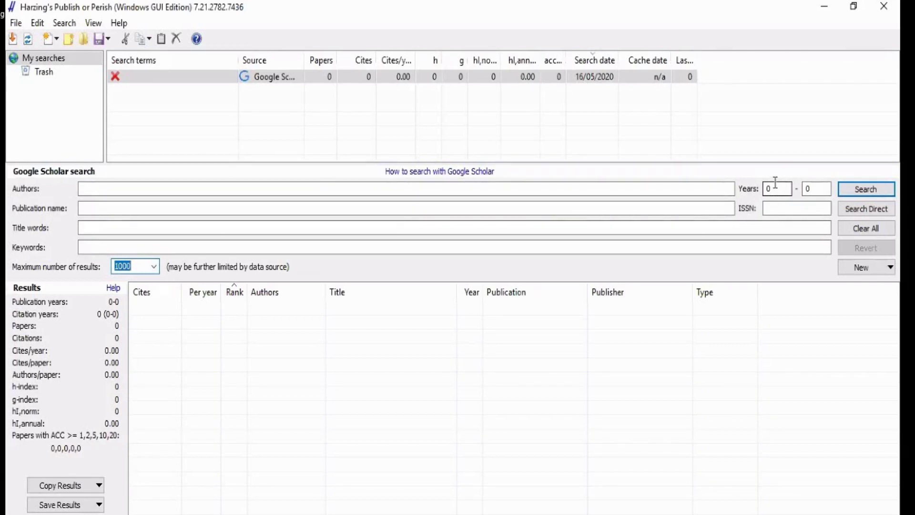
Enter the quoted phrase "sistem informasi akuntansi" as the title words of the search
left_click(93, 250)
left_click(103, 233)
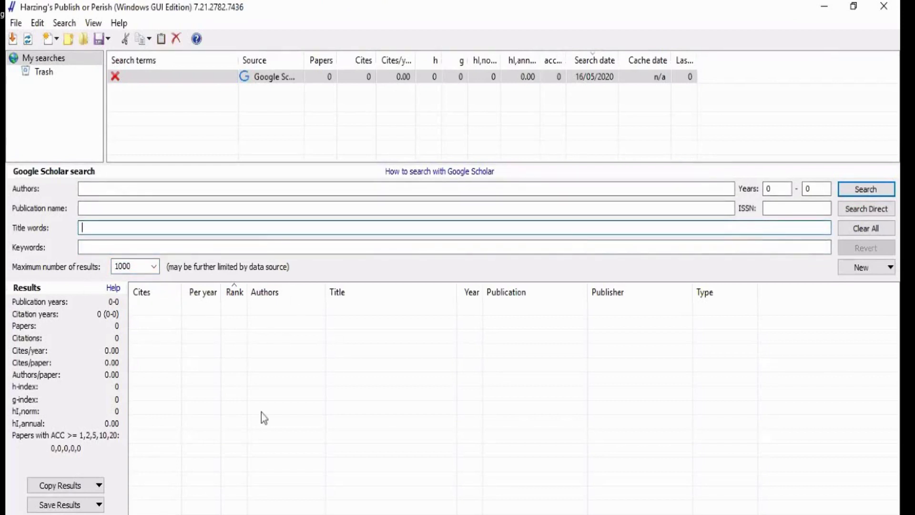
type("si")
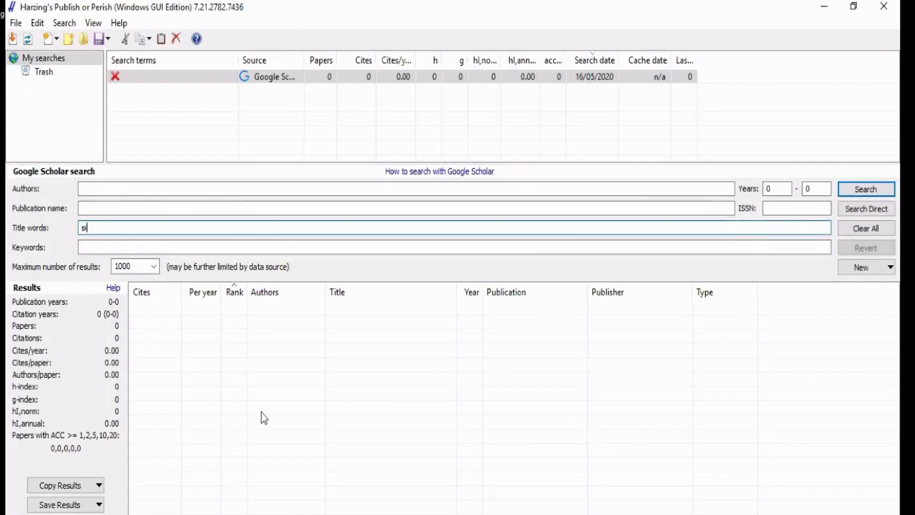
type("stem inforas")
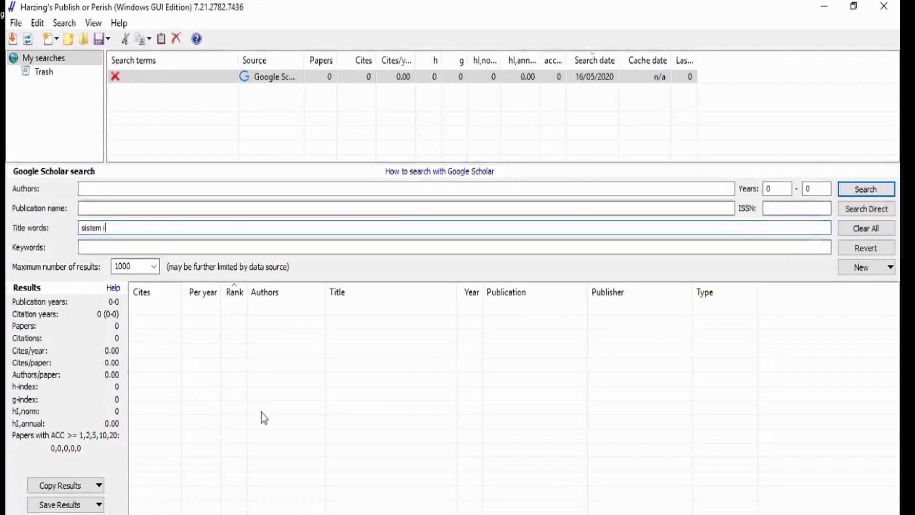
key("BackSpace")
key("BackSpace")
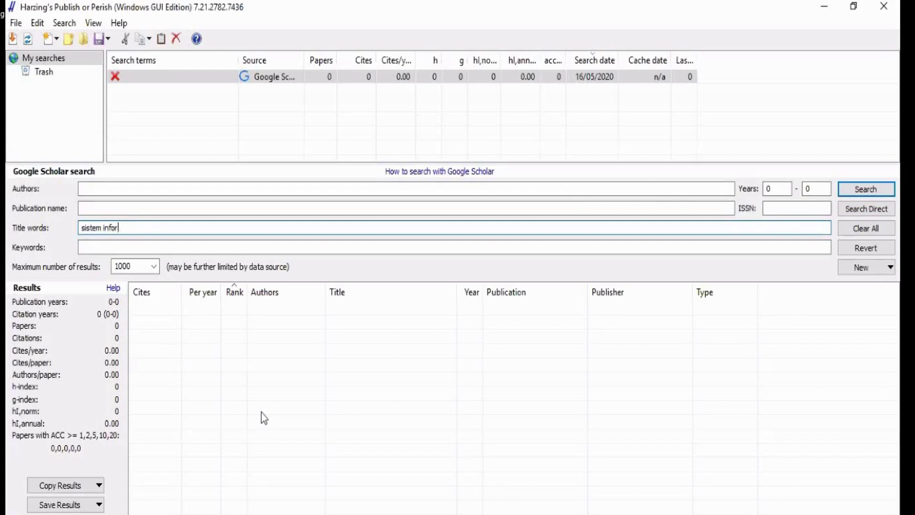
type("masi akuntansi")
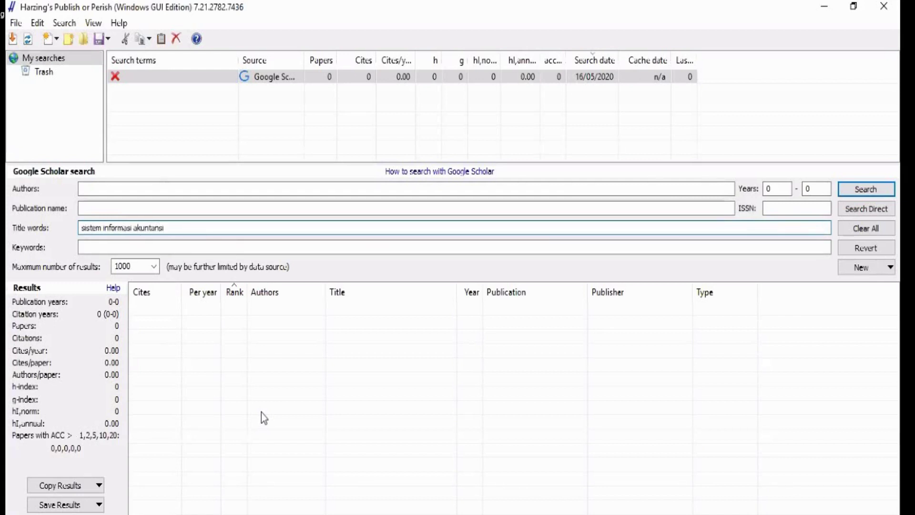
key("BackSpace")
key("BackSpace")
key("BackSpace")
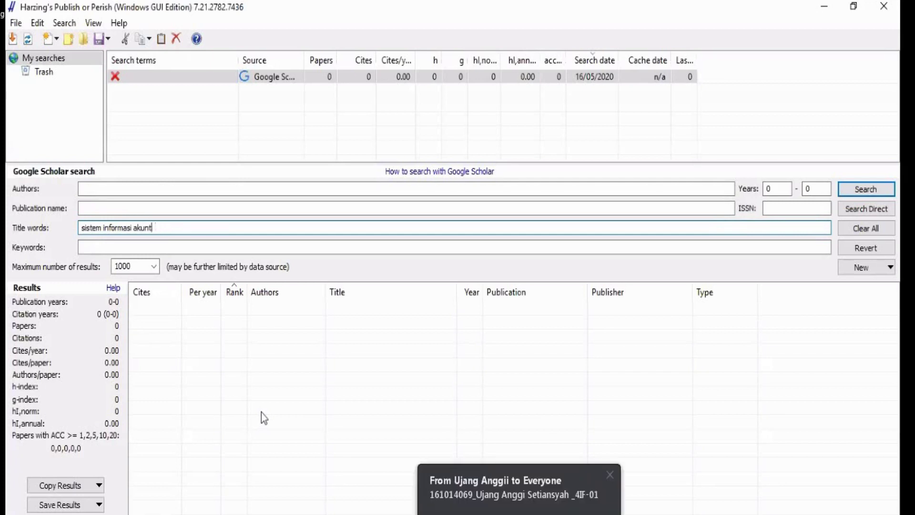
type("ansi\"")
key("Return")
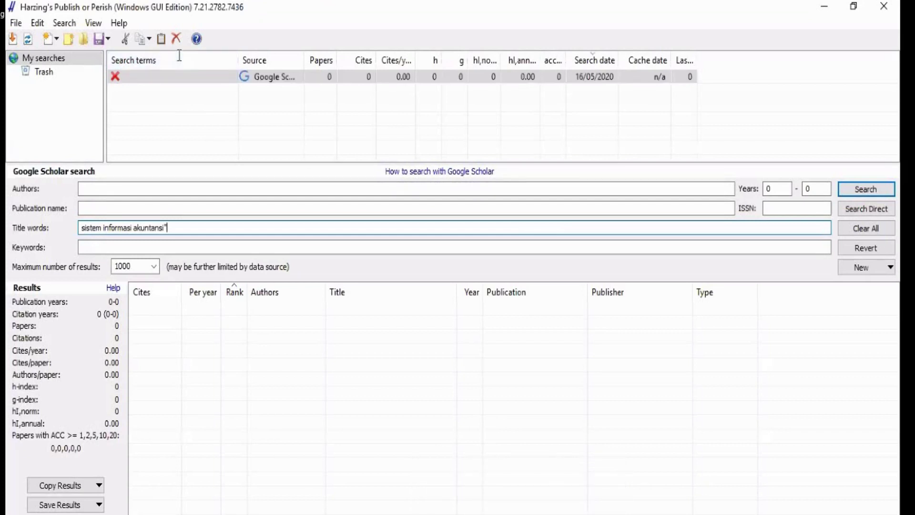
type("\"")
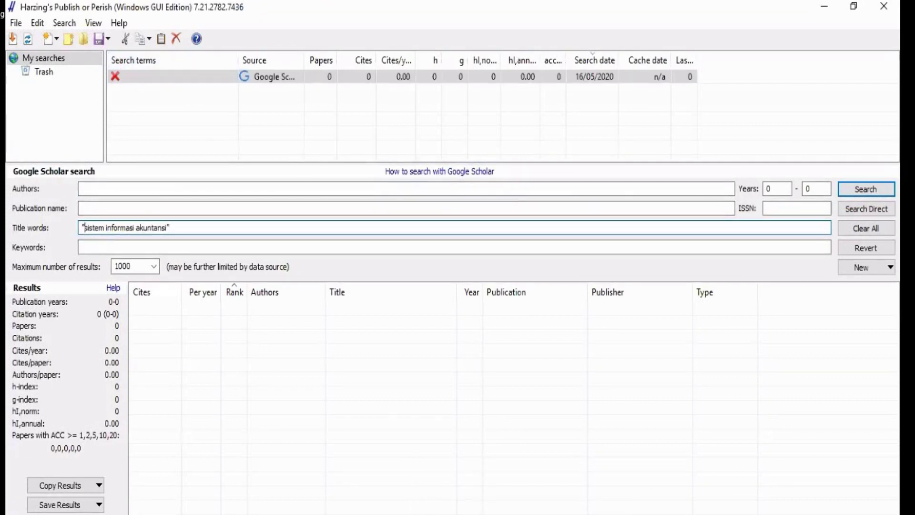
Extend the title words after the quoted phrase with AND zahir
left_click(192, 229)
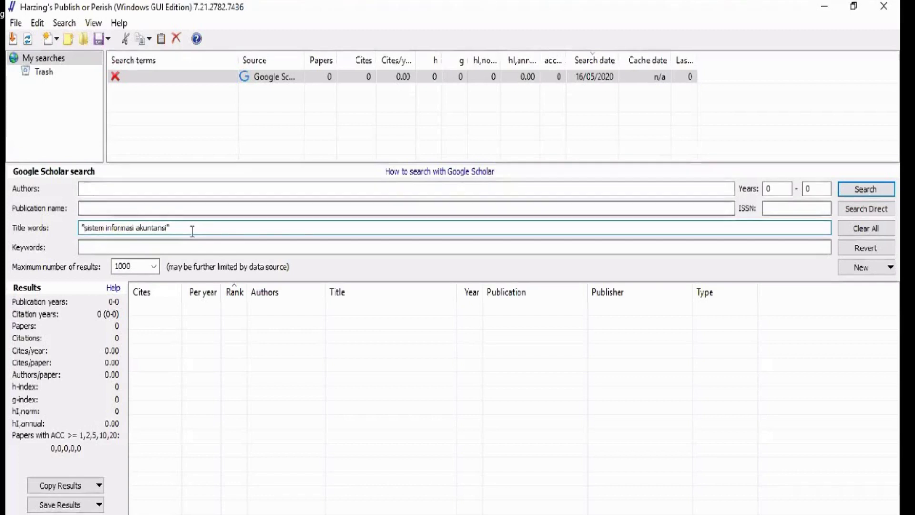
type("A")
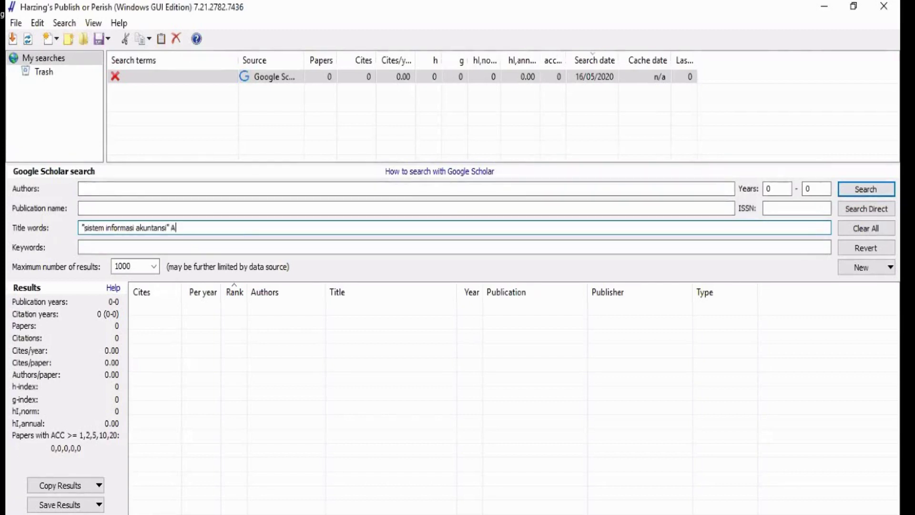
type("ND zahir")
Limit the publication years to 2016–2020 and run the Google Scholar search
left_click(776, 188)
key("BackSpace")
type("2")
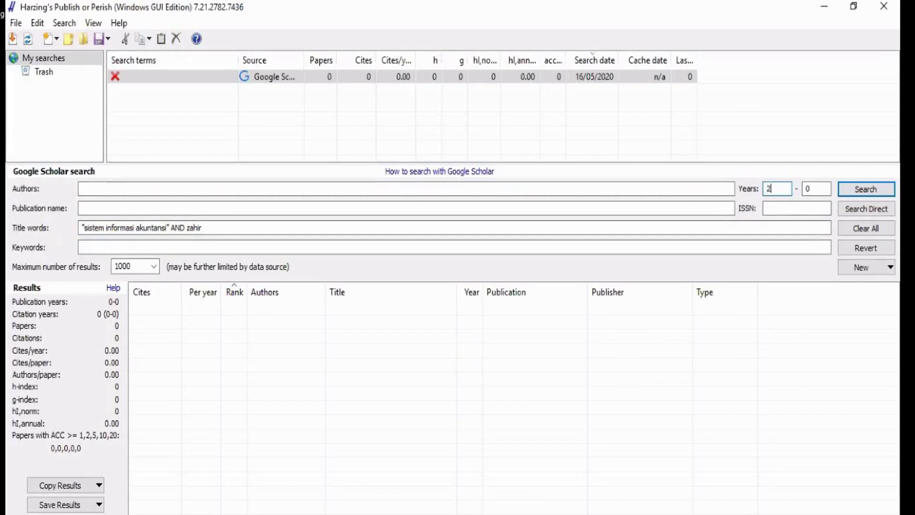
type("016")
double_click(823, 189)
type("2020")
left_click(867, 195)
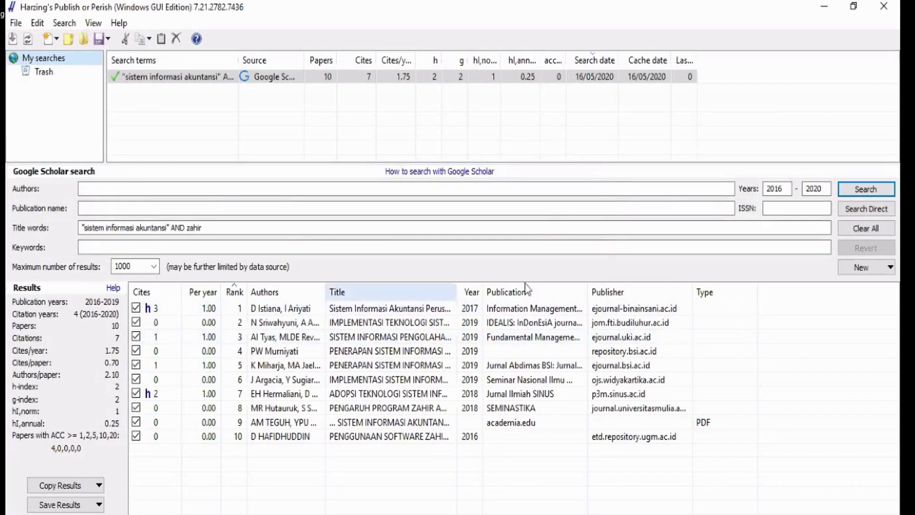
Widen the Title column of the results list to show the full titles and narrow the Publication column
left_click_drag(458, 293, 845, 287)
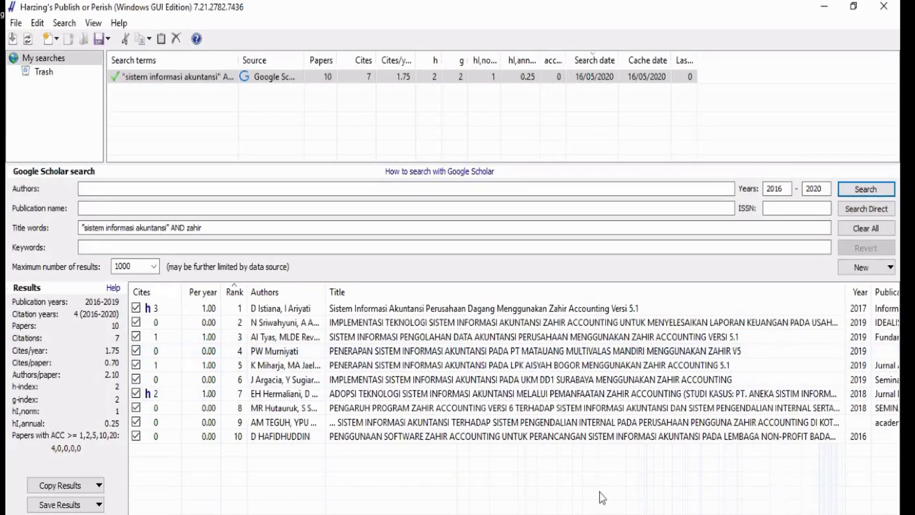
scroll(600, 493, "right", 5)
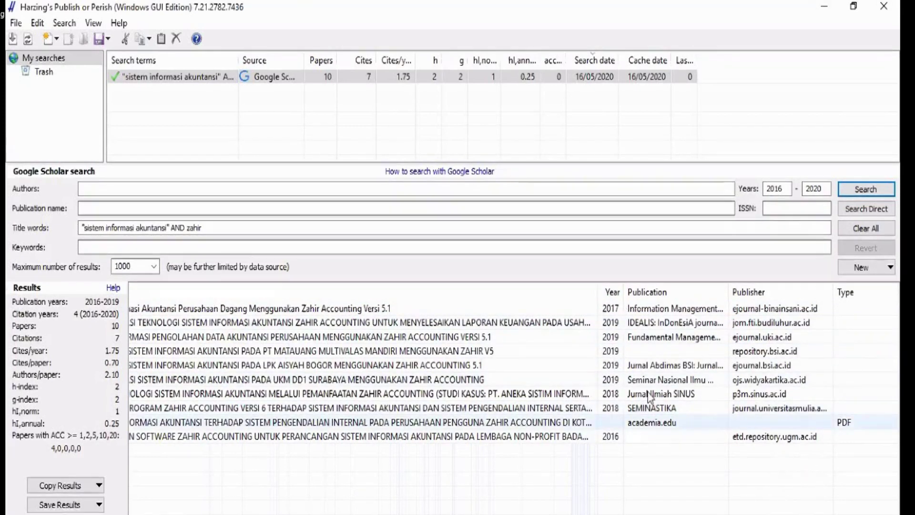
left_click_drag(729, 292, 699, 319)
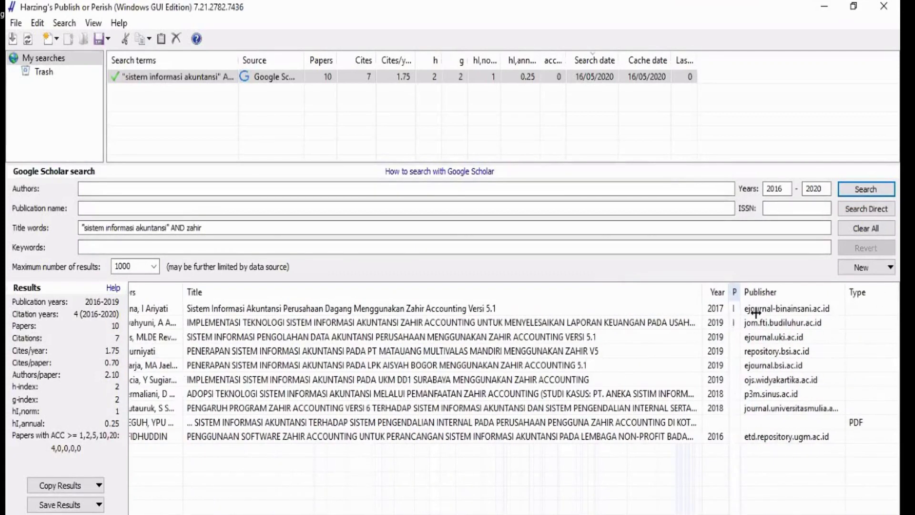
left_click_drag(756, 312, 757, 313)
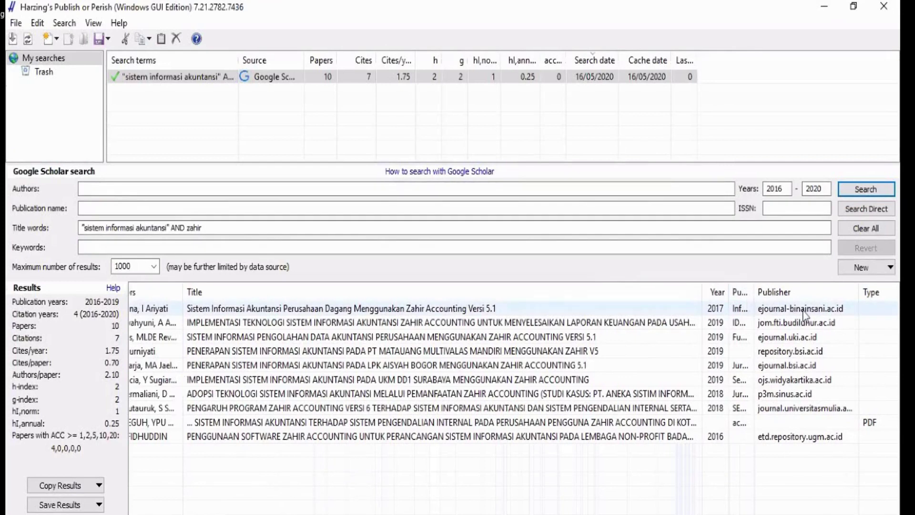
Open the first result's article page in the browser, close its tab and return to Publish or Perish
right_click(464, 309)
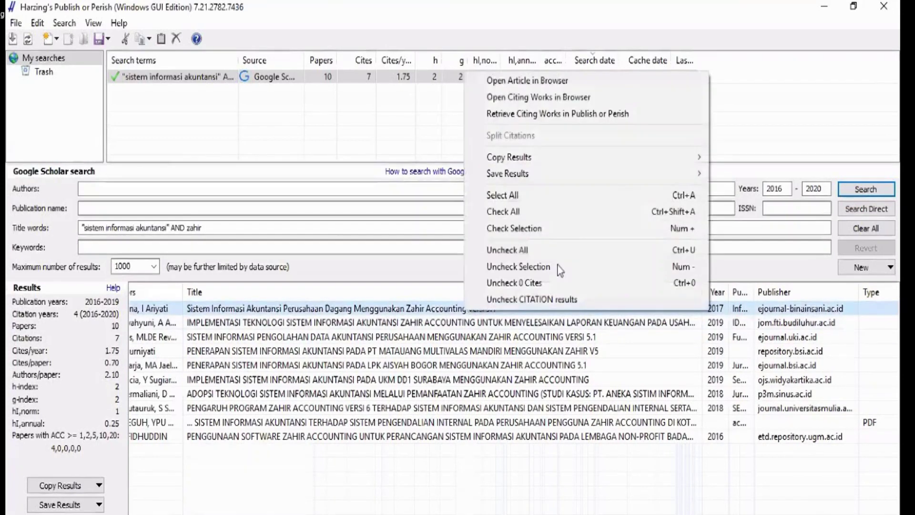
left_click(591, 82)
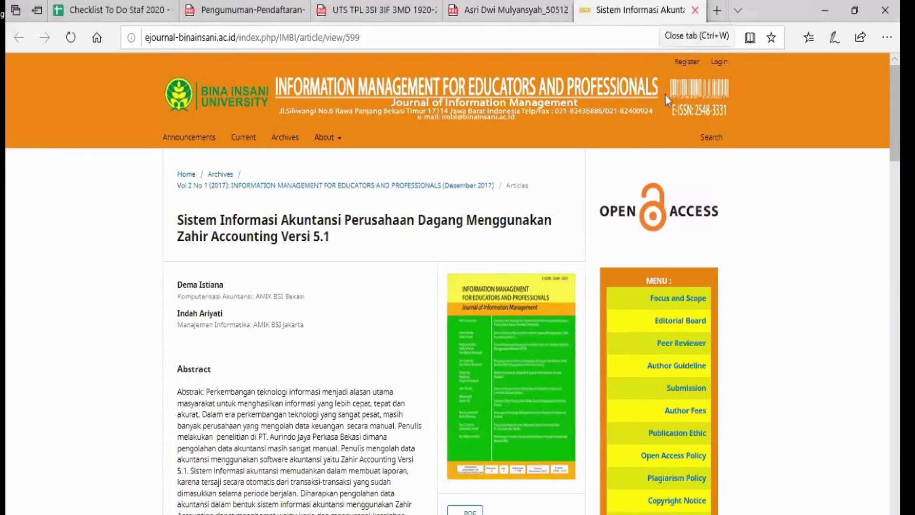
key("ctrl+w")
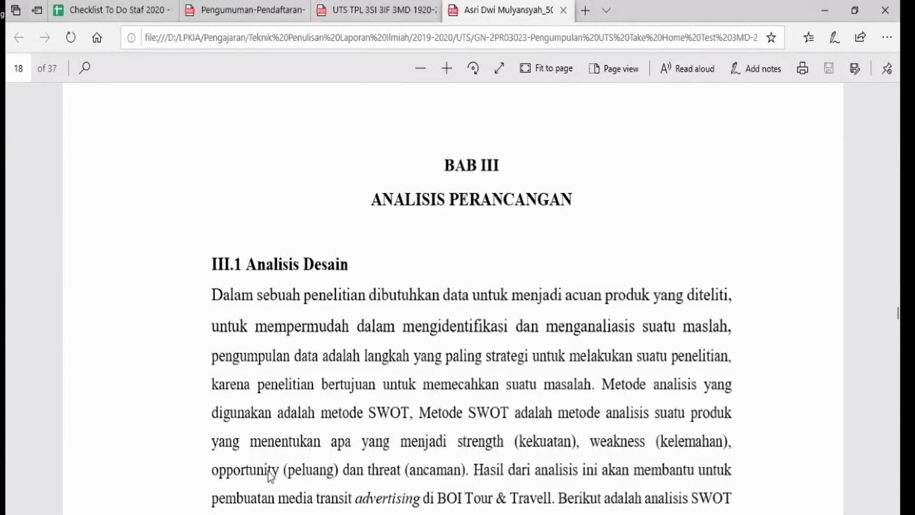
key("alt+Tab")
left_click(273, 456)
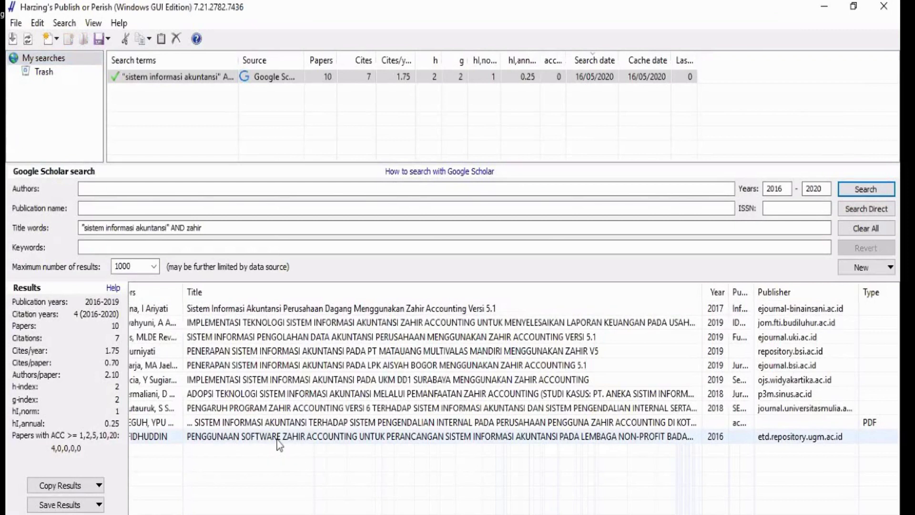
View the formats offered for copying the search results, without choosing one
scroll(279, 443, "left", 3)
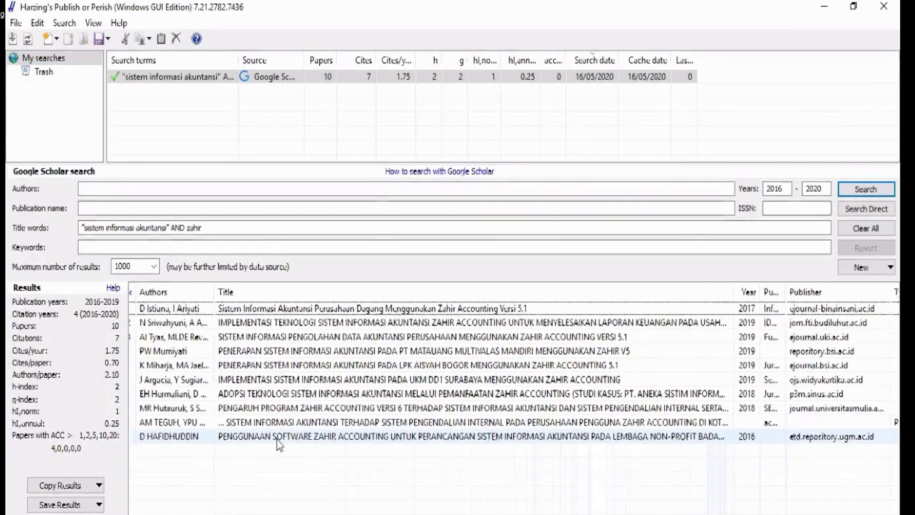
scroll(277, 439, "left", 3)
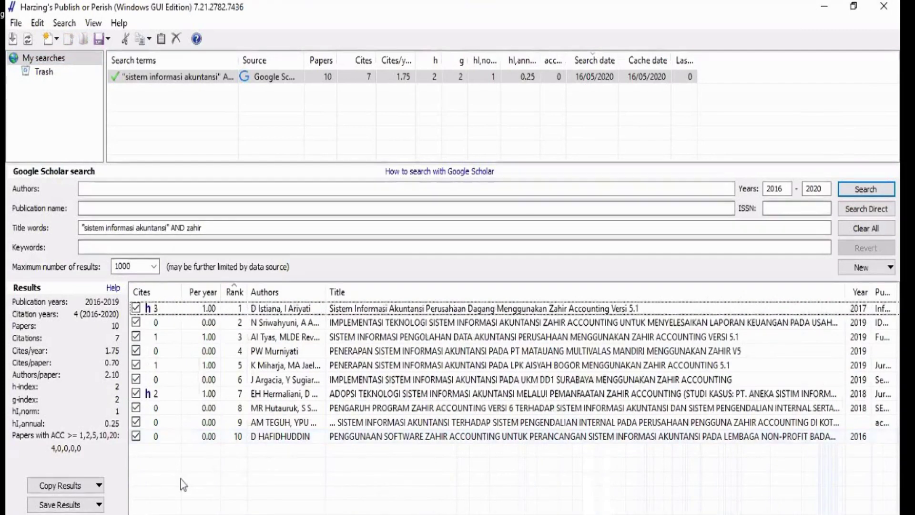
left_click(99, 486)
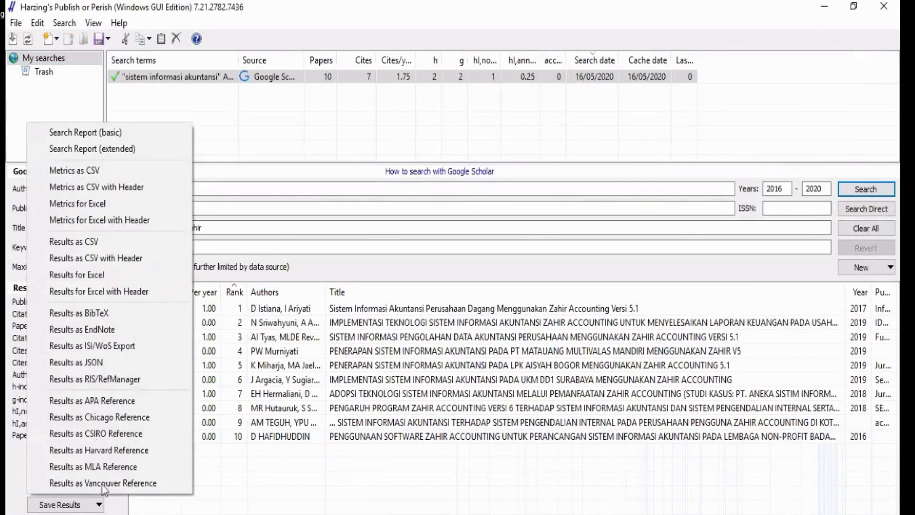
left_click(104, 501)
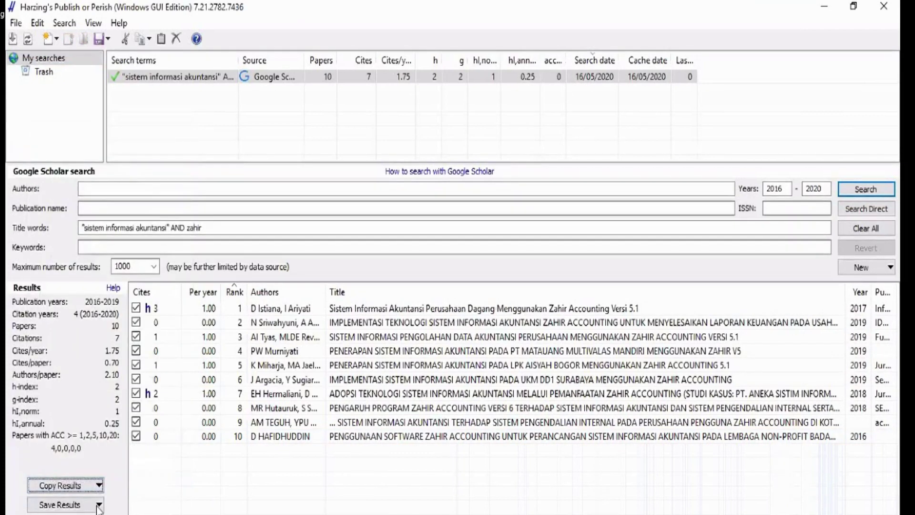
Save the results in RIS/RefManager format to the Documents folder as "sistem informasi akuntansi pake zahir"
left_click(98, 504)
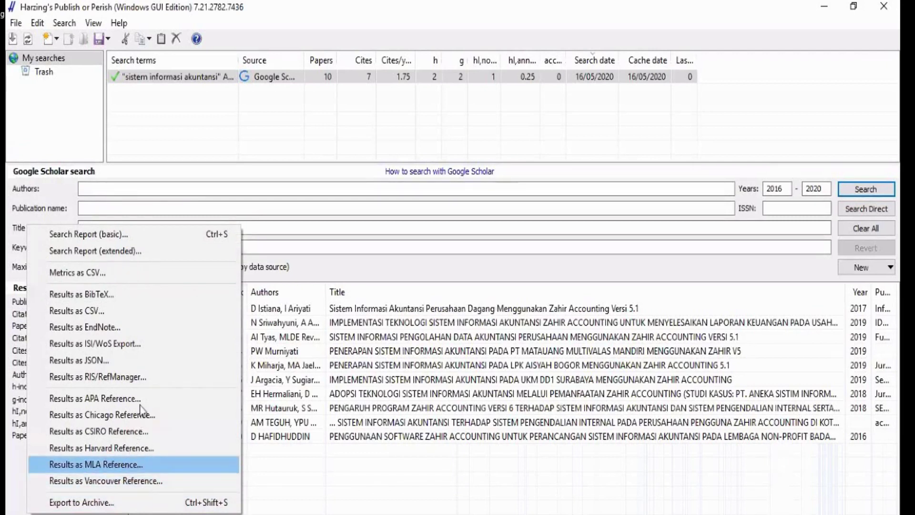
left_click(119, 381)
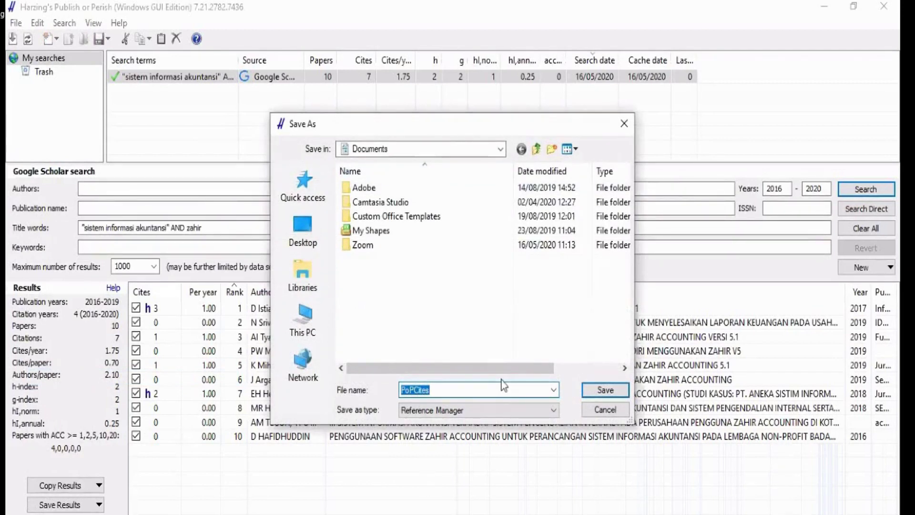
type("sistem informasi akuntansi pake")
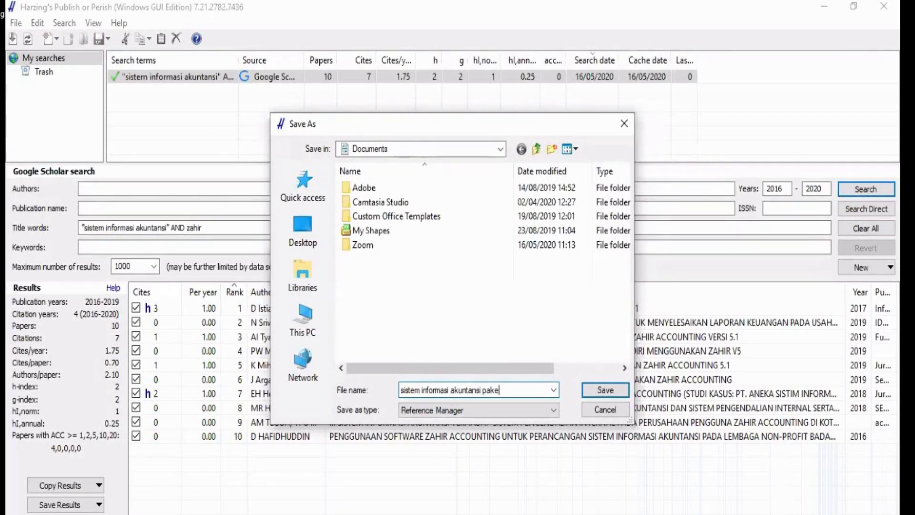
type(" zahir")
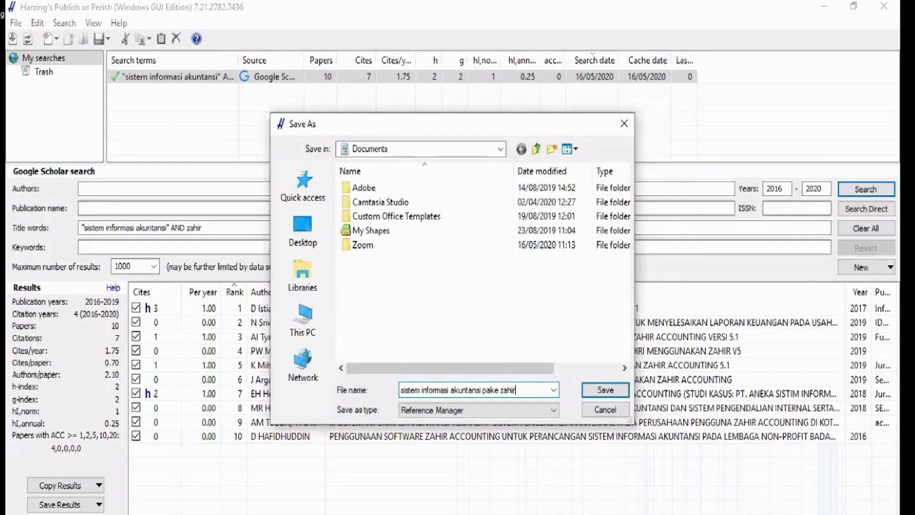
left_click(605, 391)
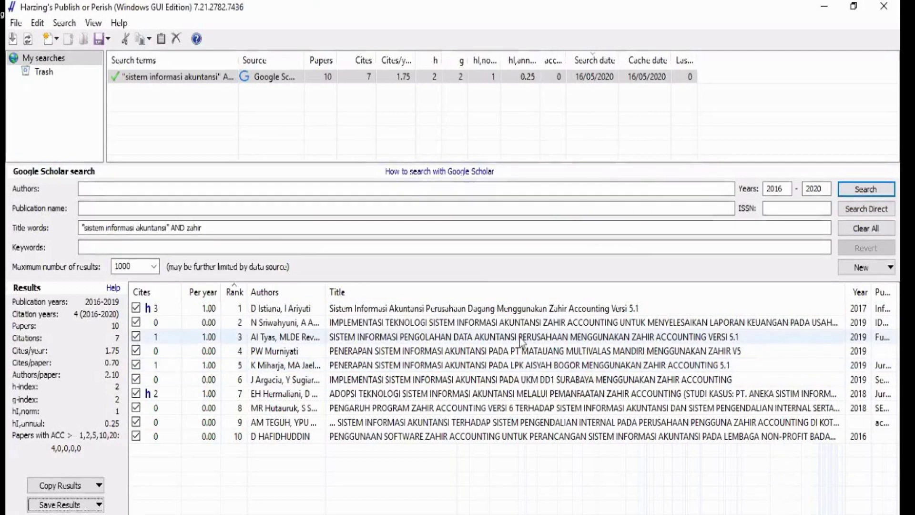
Replace the title words with IoT AND education and run the Google Scholar search for 2016 to 2020
left_click_drag(207, 228, 76, 241)
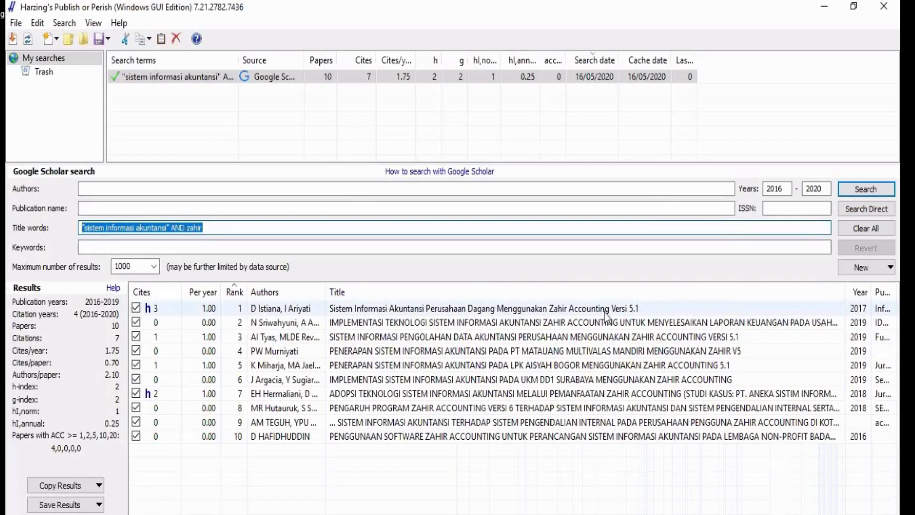
key("BackSpace")
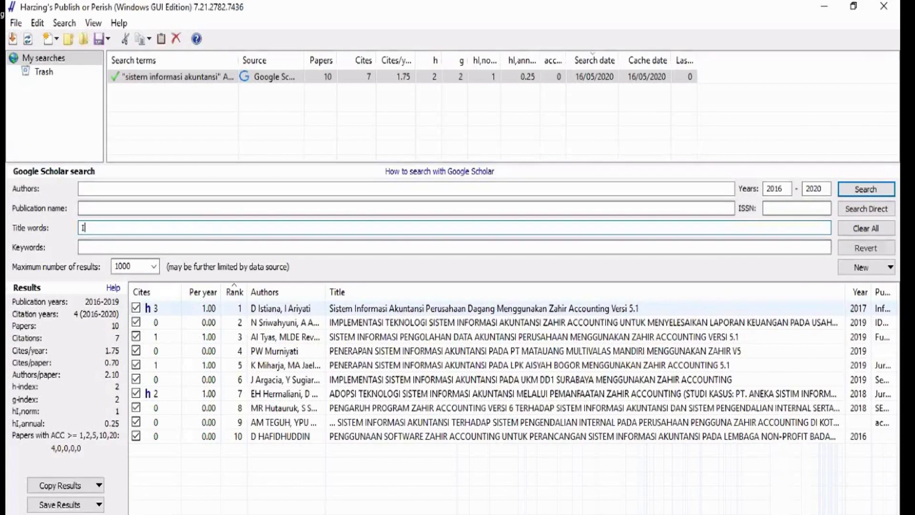
type("IoT")
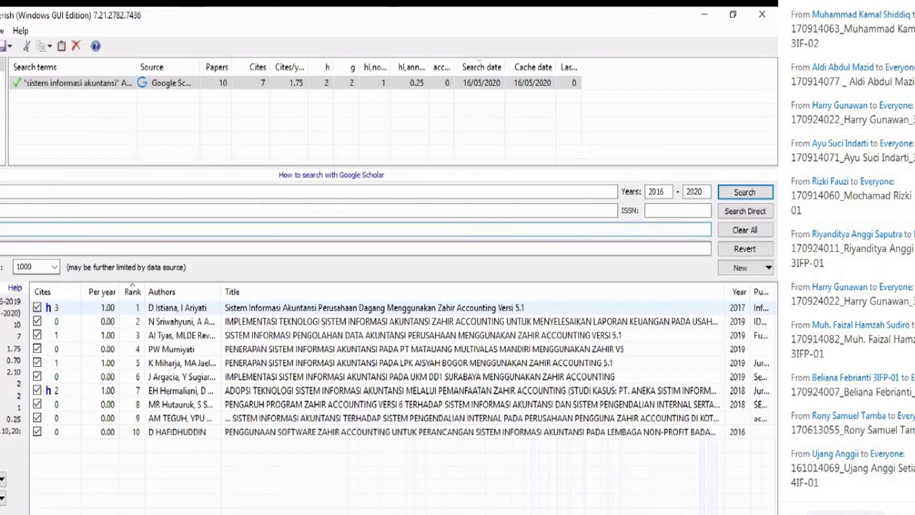
type("N")
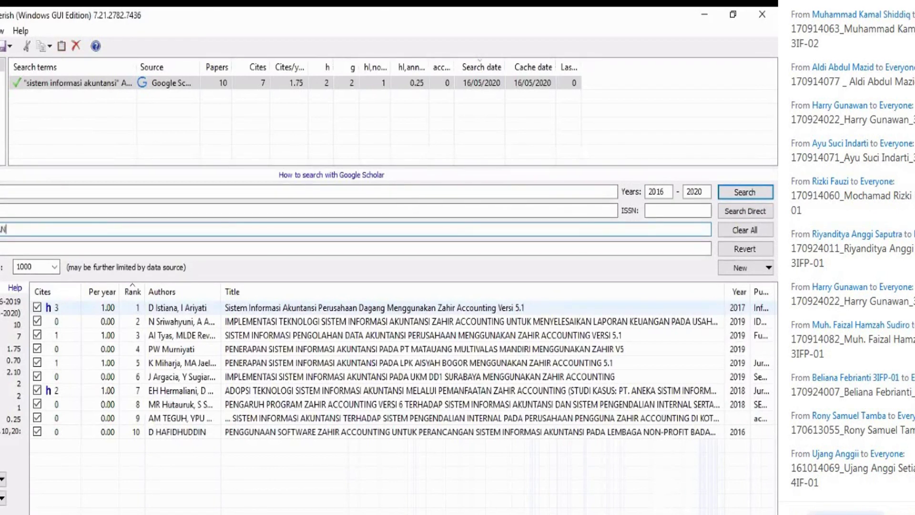
type("D education")
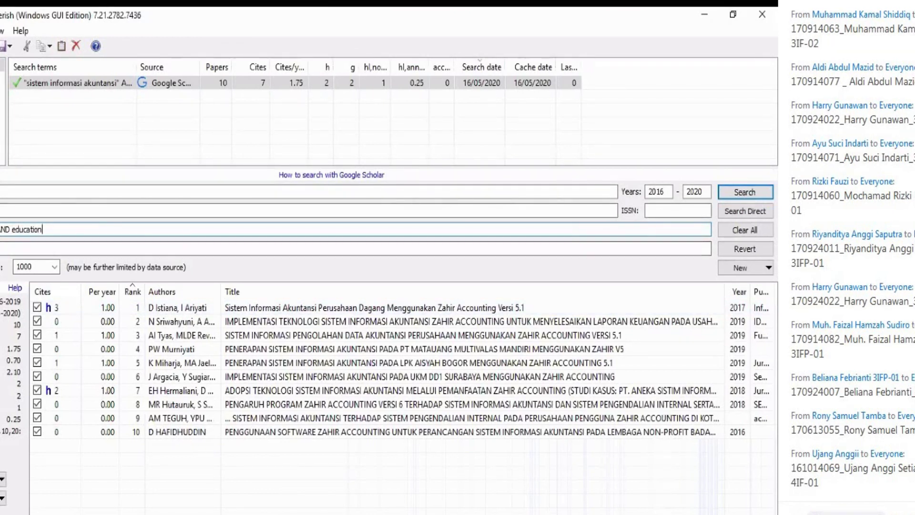
left_click(745, 193)
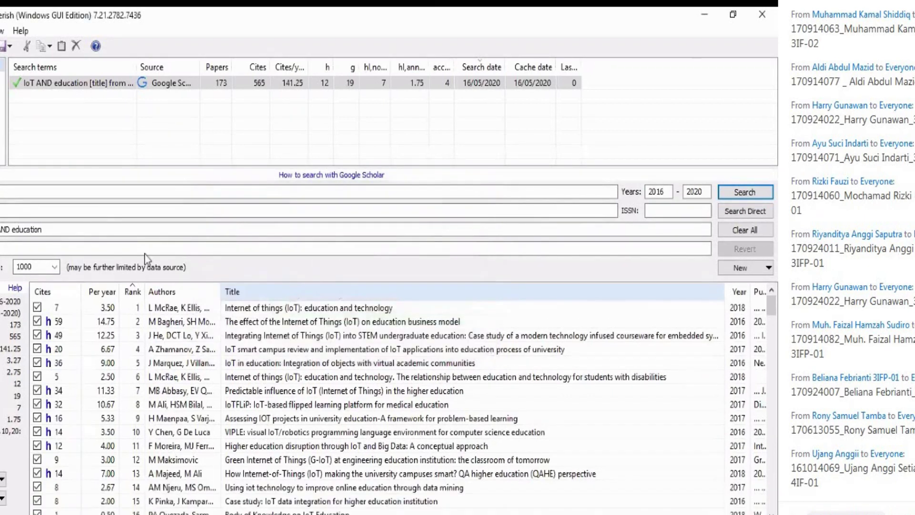
Try to narrow the search by extending the title words to IoT AND education AND indonesia
left_click(80, 230)
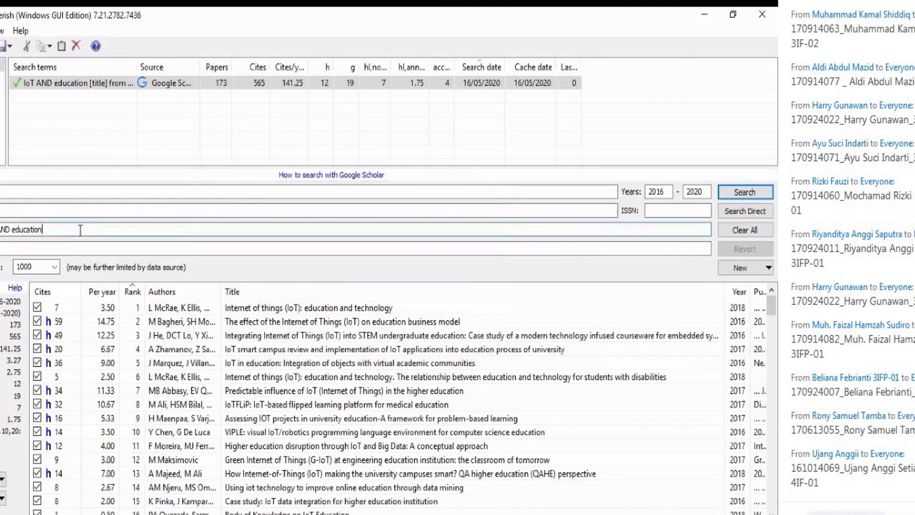
type("AND")
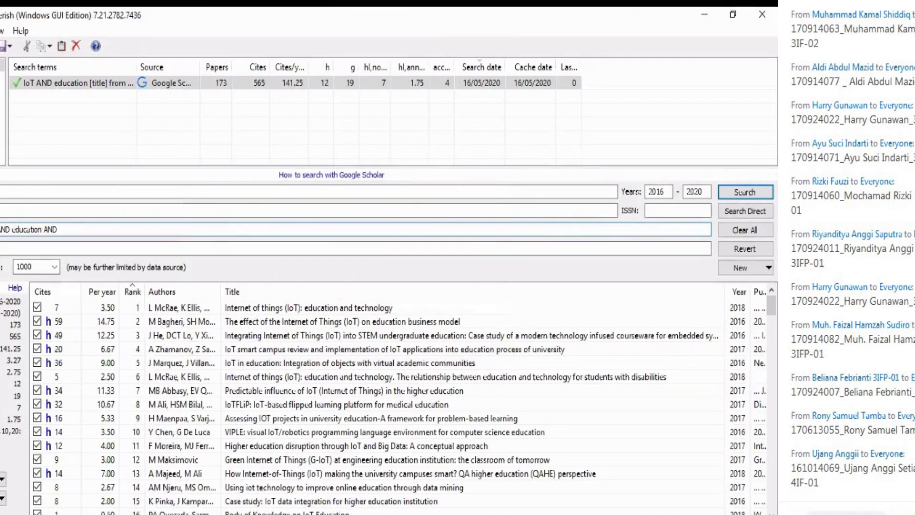
type(" indonesia")
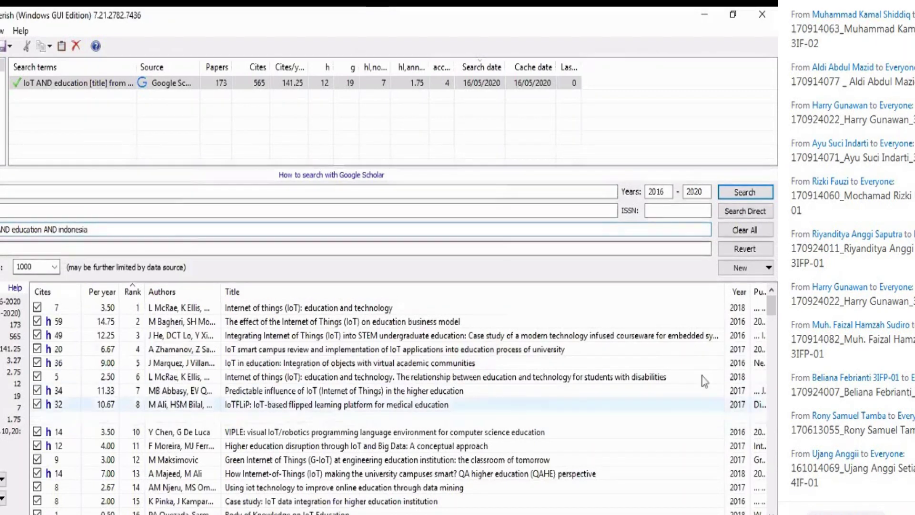
left_click(743, 193)
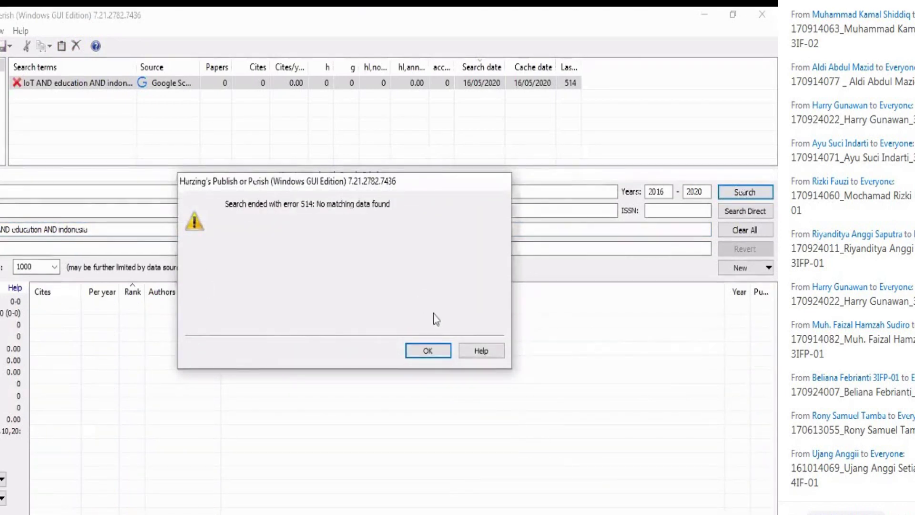
left_click(438, 353)
Remove AND indonesia from the title words and rerun the search for IoT AND education
left_click(112, 227)
key("BackSpace")
key("BackSpace")
key("BackSpace")
key("BackSpace")
key("BackSpace")
key("BackSpace")
key("BackSpace")
key("BackSpace")
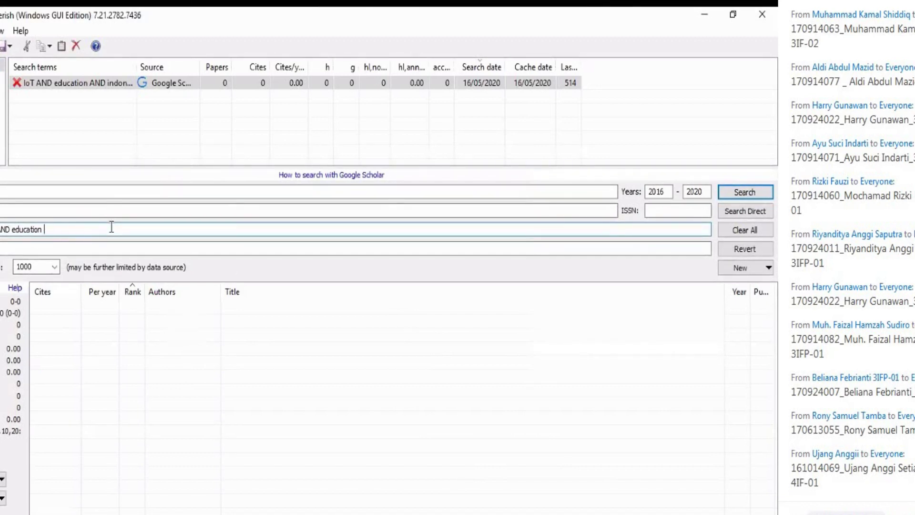
key("Return")
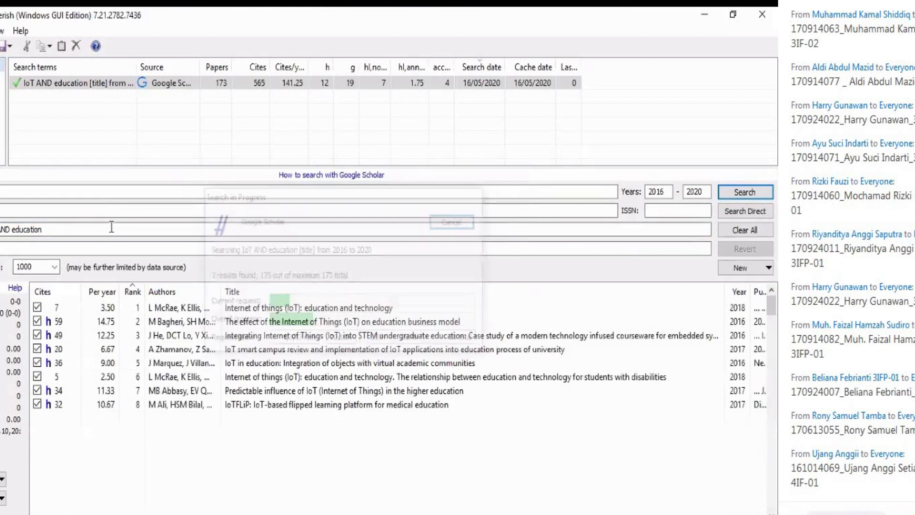
Examine the ranked titles in the IoT AND education results list, then return to the first results
left_click(252, 353)
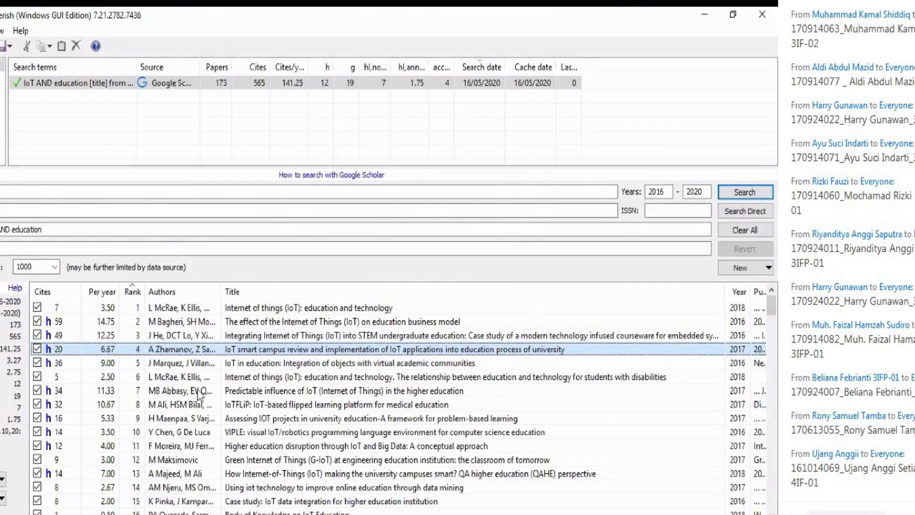
scroll(200, 395, "down", 2)
scroll(199, 395, "down", 2)
left_click(218, 376)
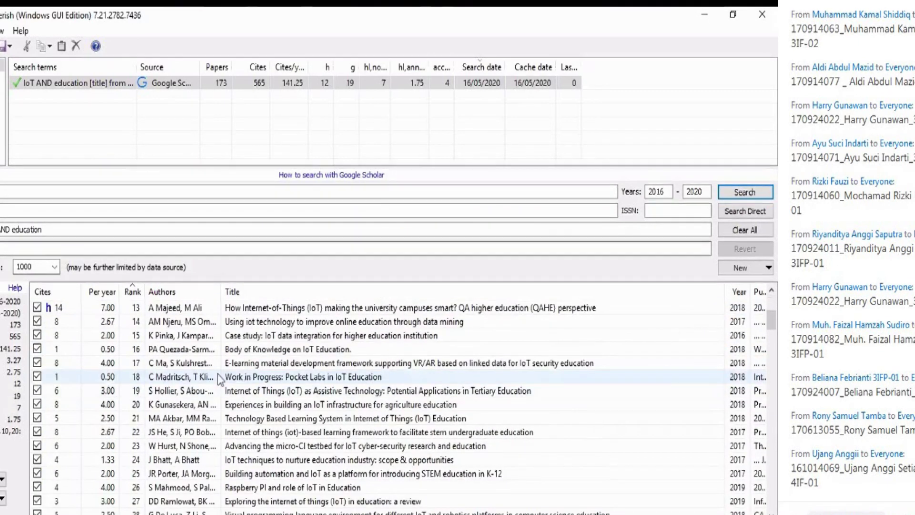
scroll(219, 375, "down", 20)
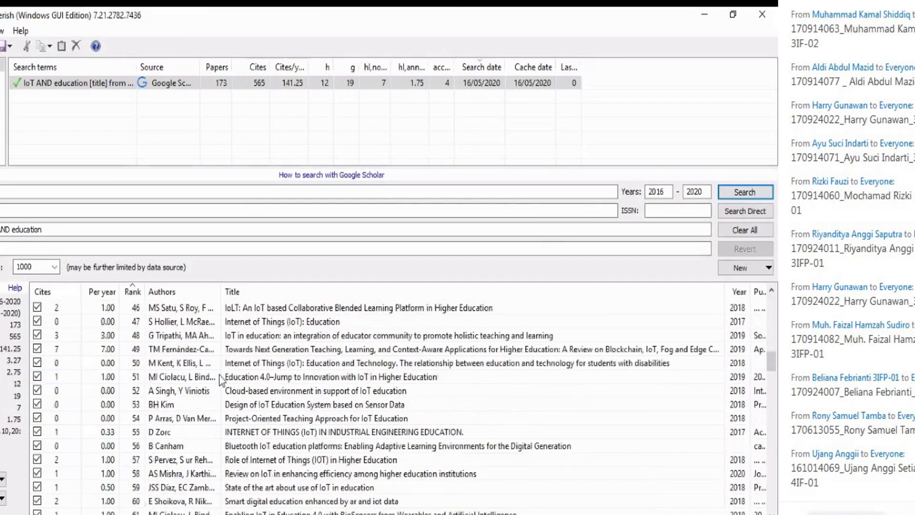
scroll(220, 377, "down", 18)
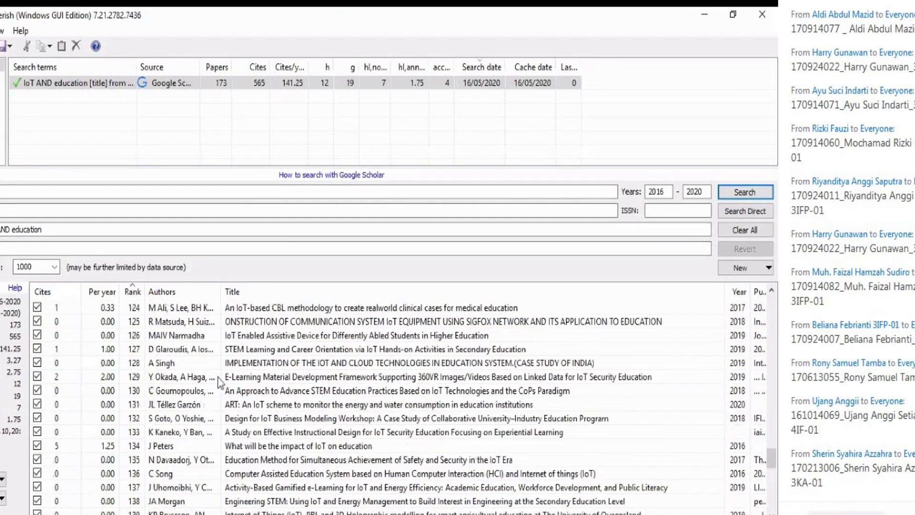
scroll(222, 376, "up", 20)
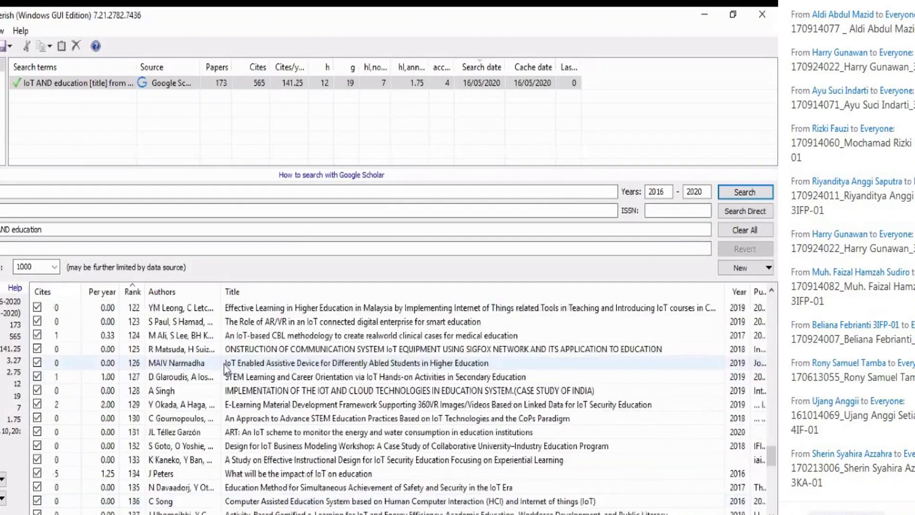
scroll(229, 366, "up", 20)
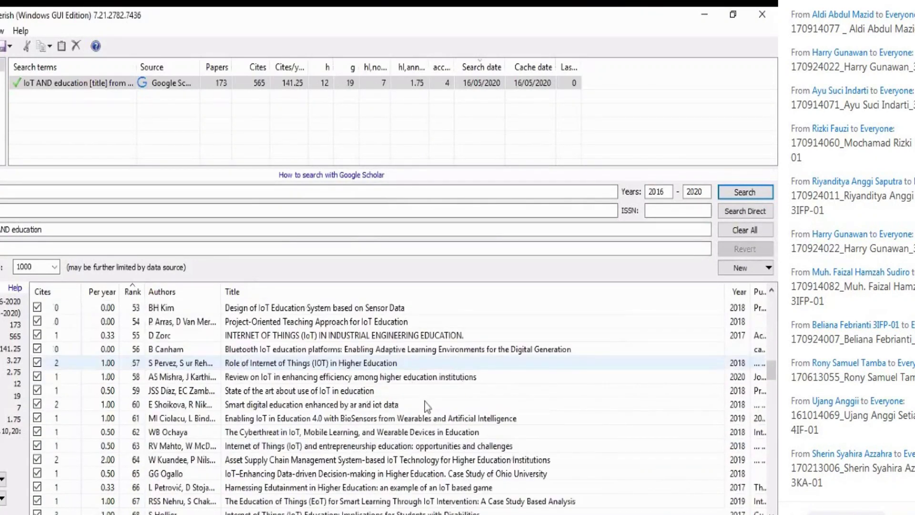
scroll(438, 333, "up", 5)
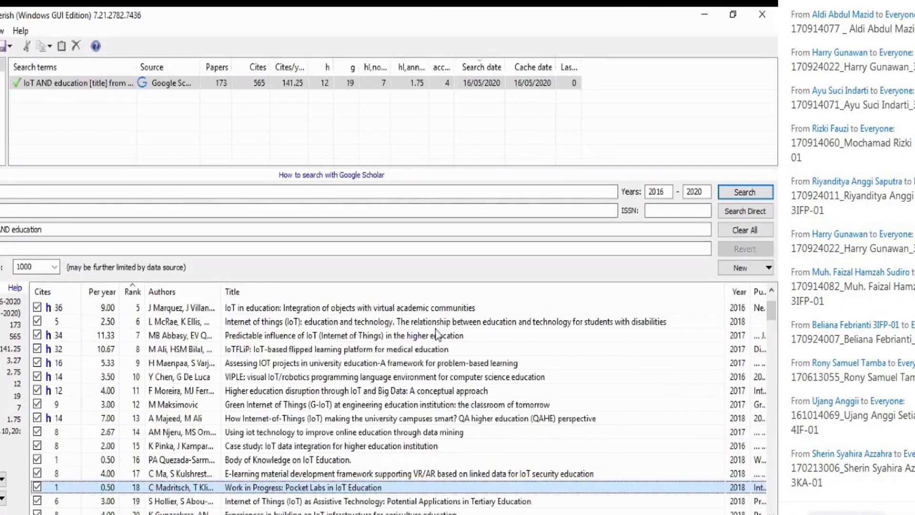
scroll(437, 334, "up", 2)
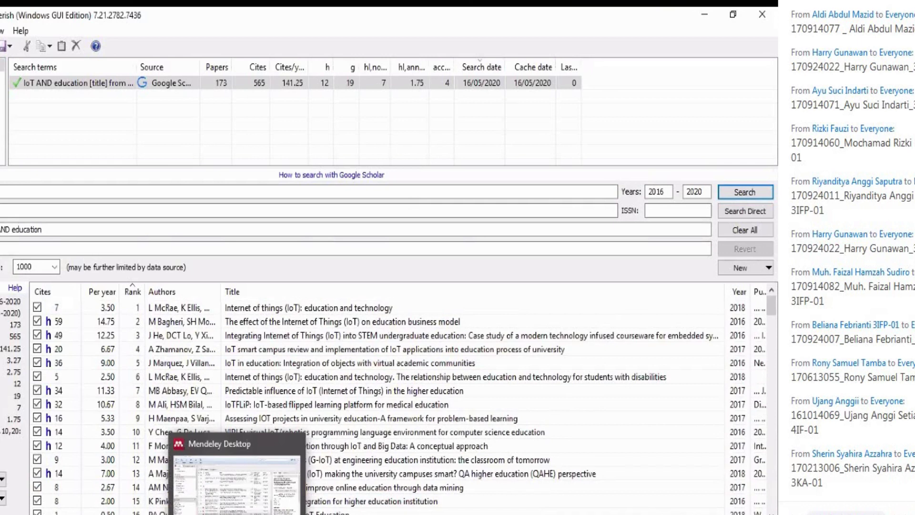
Switch from Mendeley Desktop to the browser, search for "mendeley deskop" and view the Download Mendeley Desktop page
left_click(237, 514)
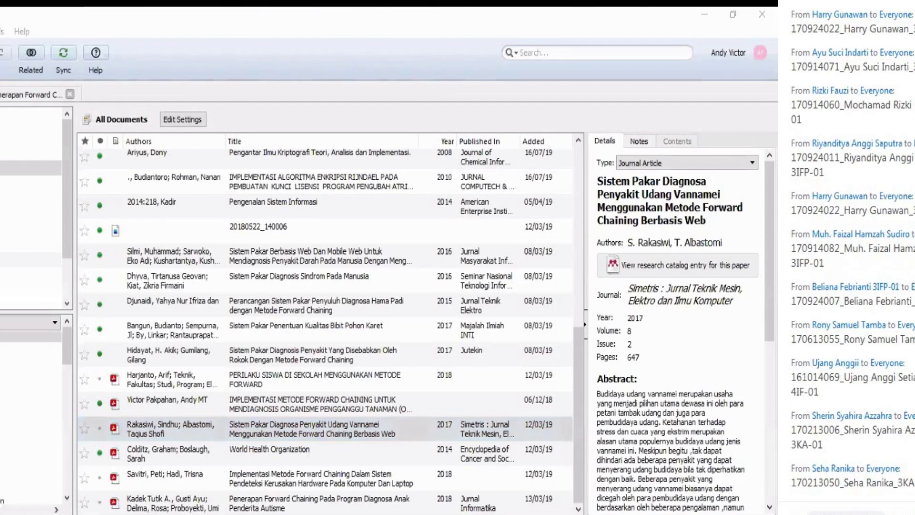
left_click(762, 18)
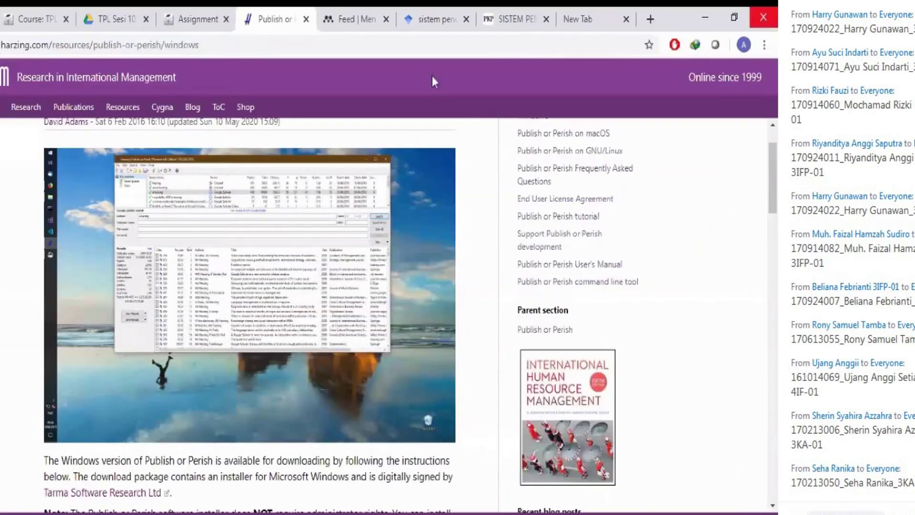
key("ctrl+9")
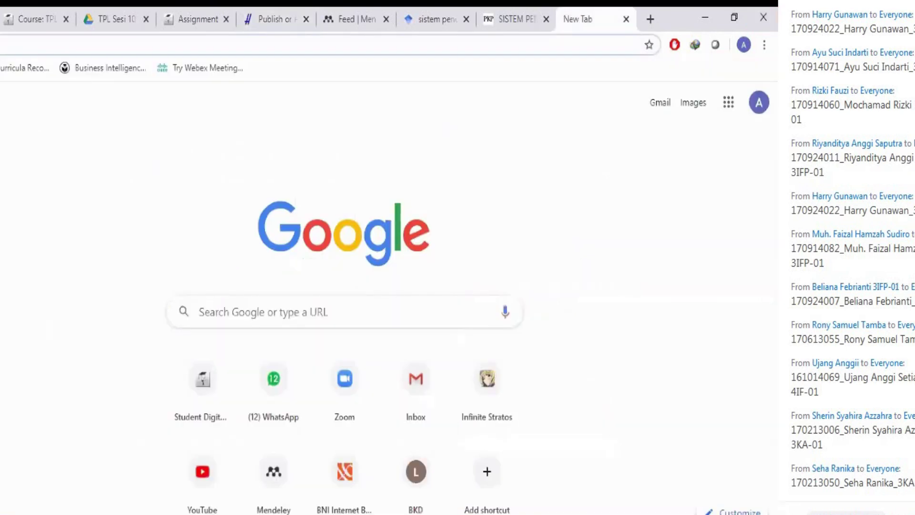
type("mende")
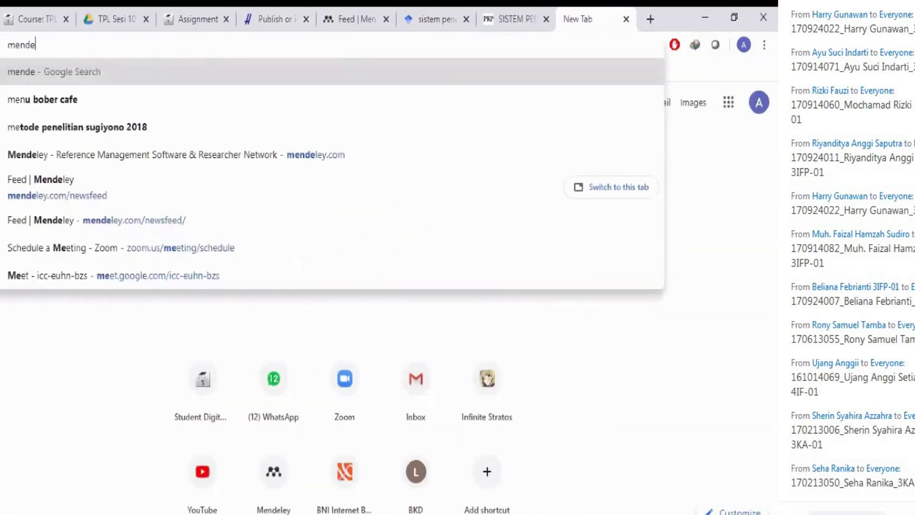
type("ley deskop")
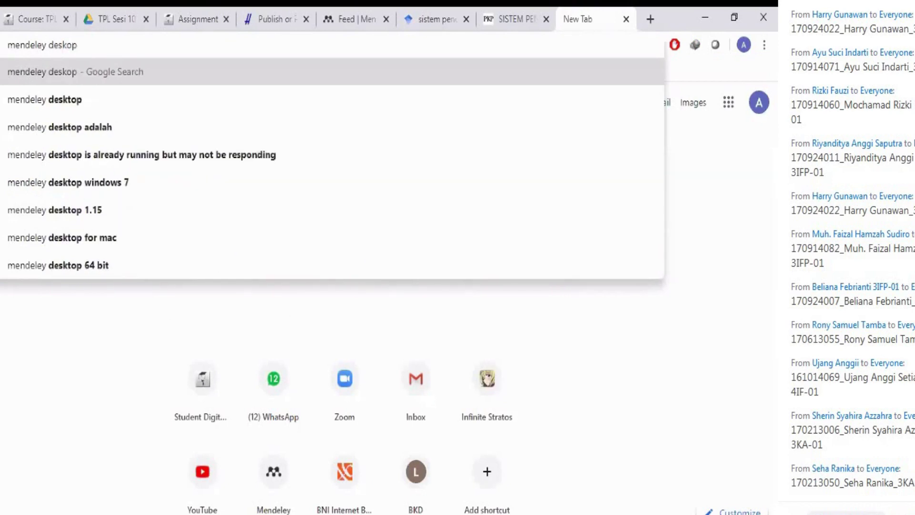
key("Return")
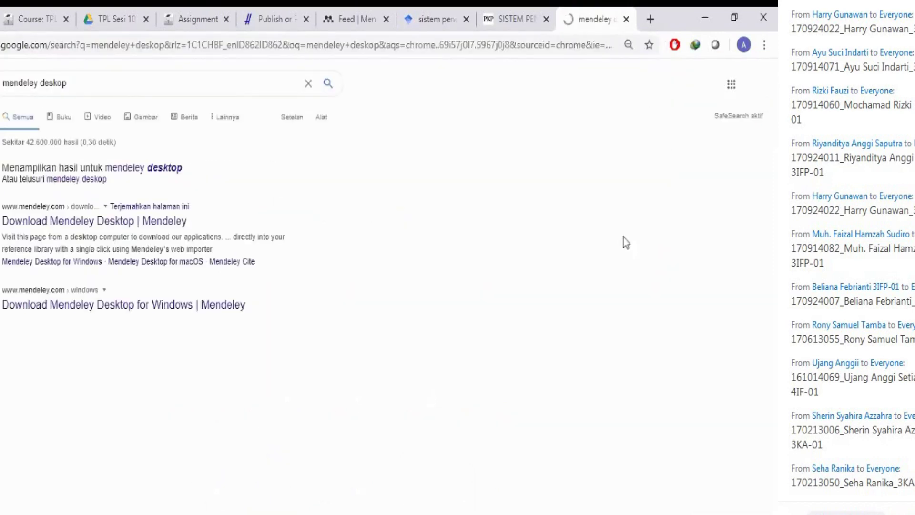
left_click(89, 223)
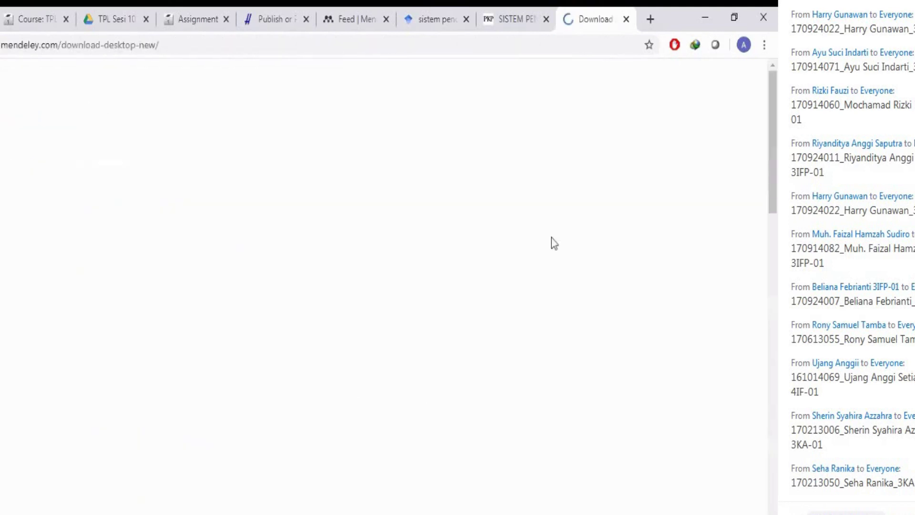
scroll(300, 319, "down", 3)
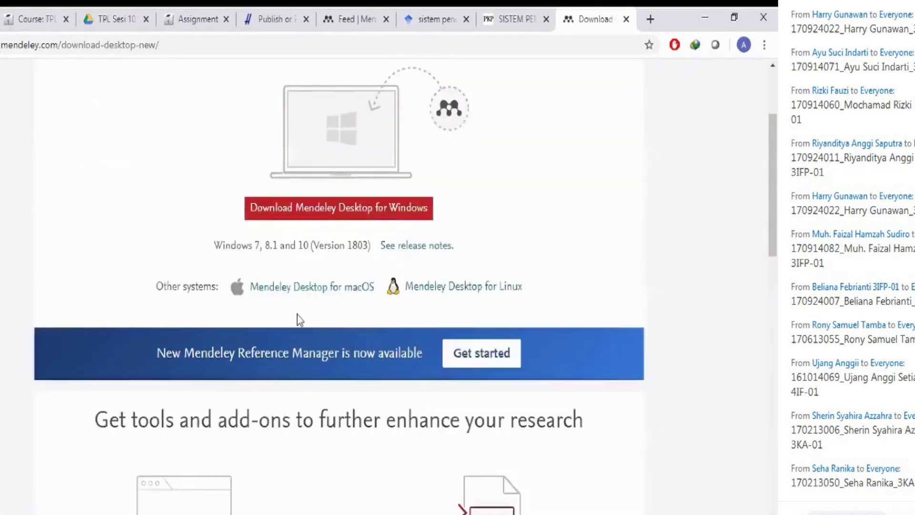
scroll(300, 319, "up", 2)
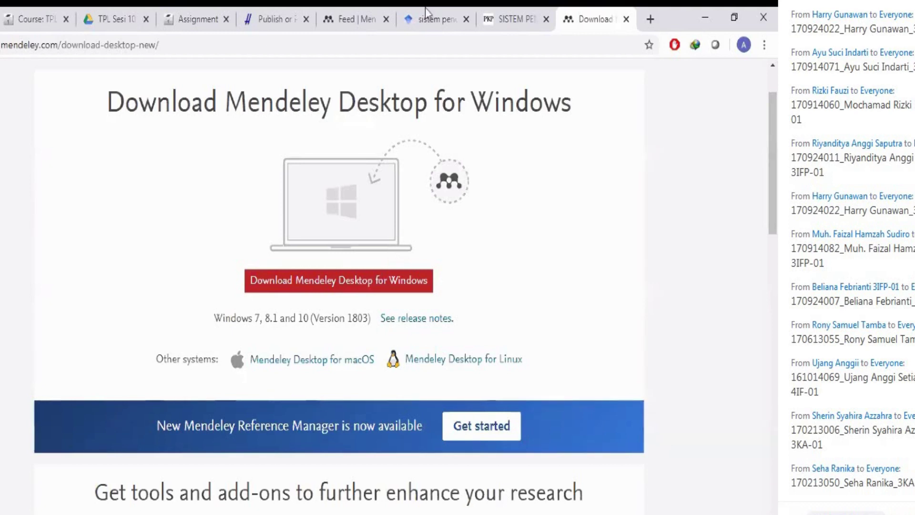
Switch back to Mendeley Desktop to show its All Documents library
key("alt+Tab")
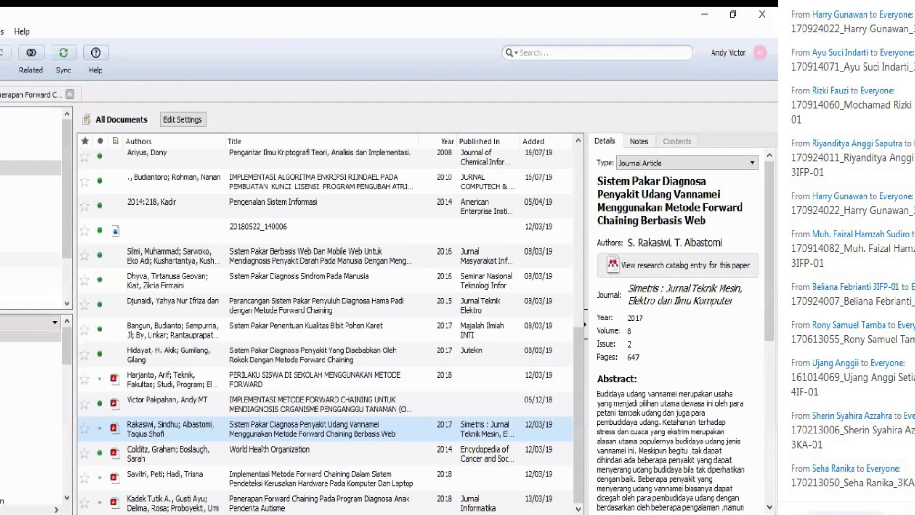
key("super+s")
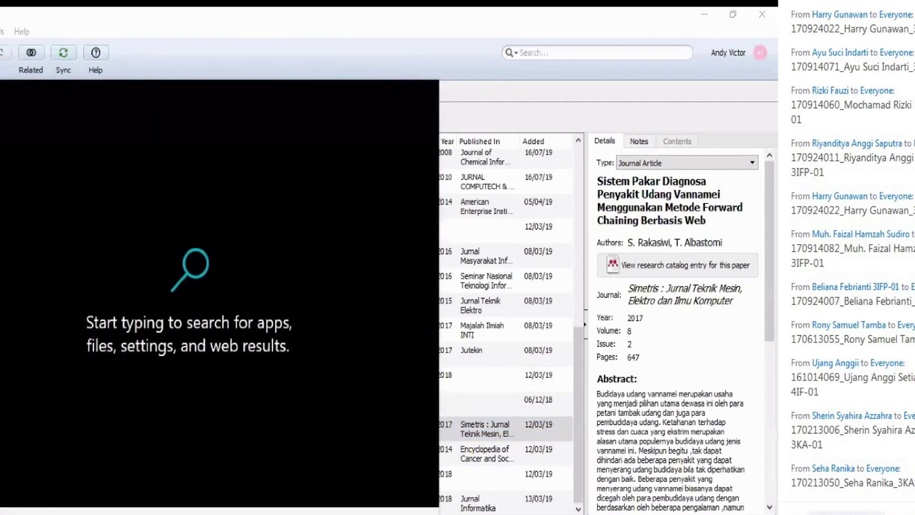
key("Escape")
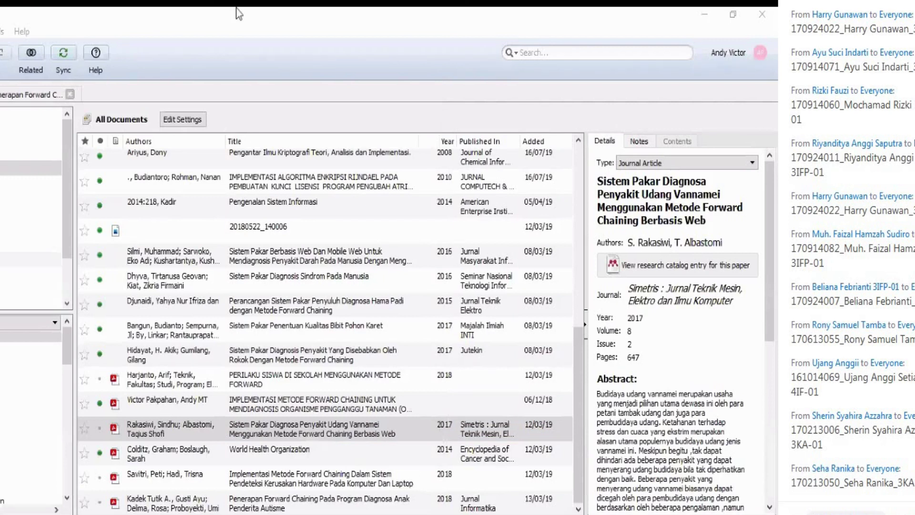
Switch to the blank Word document and open Mendeley from its Mendeley Cite-O-Matic reference tools
key("alt+Tab")
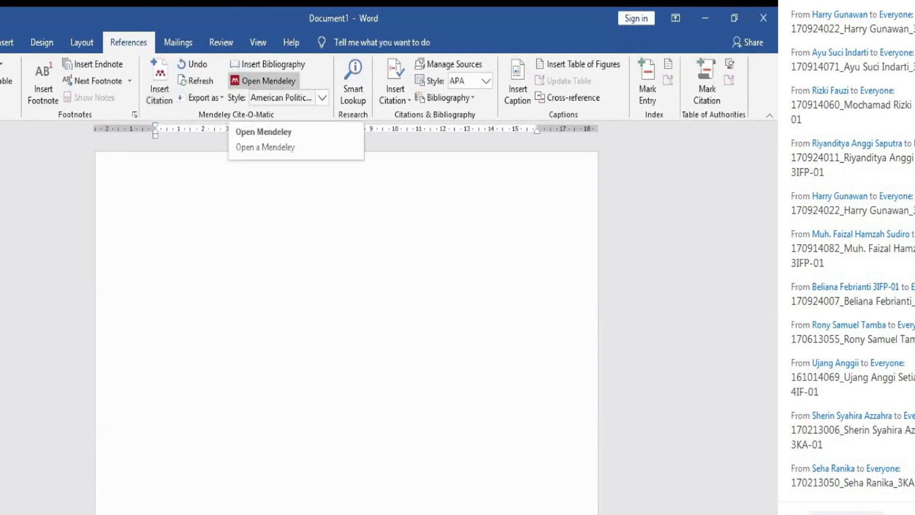
left_click(245, 82)
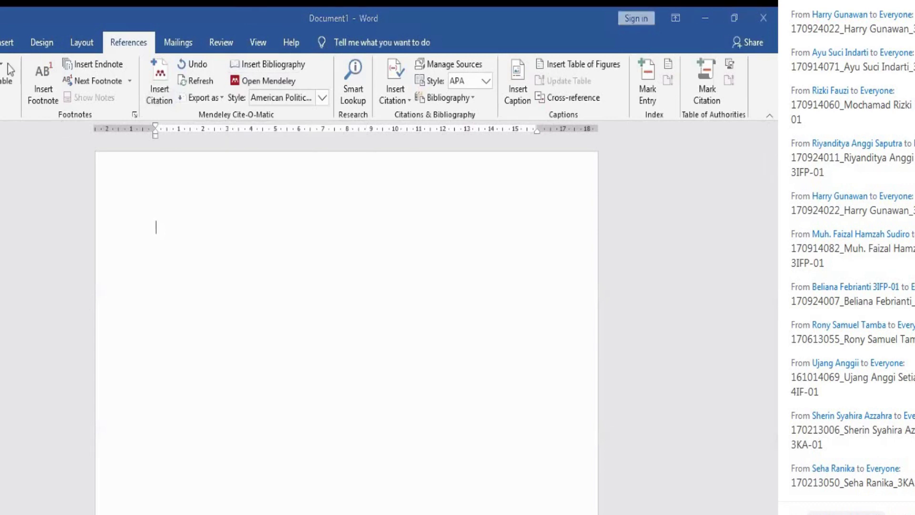
key("alt+Tab")
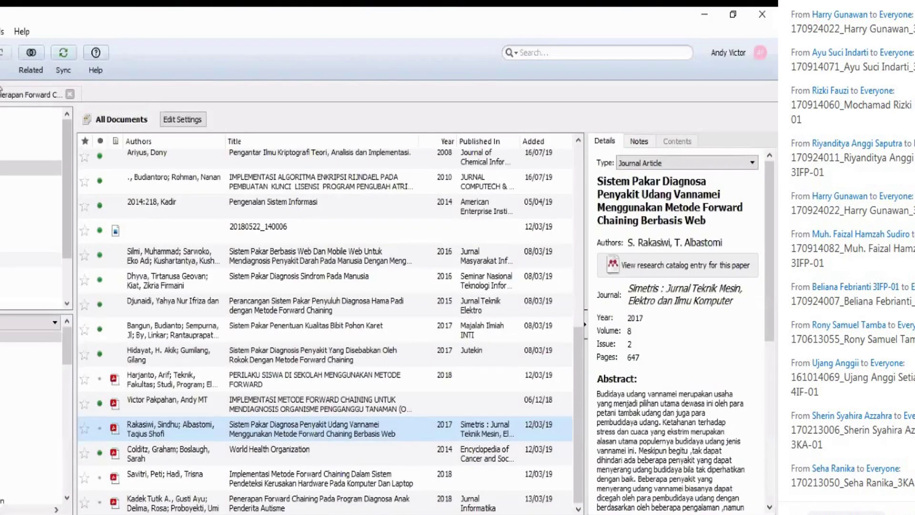
Check the MS Word plugin option and view details of the library documents, ending on Pengenalan Sistem Informasi
key("alt+t")
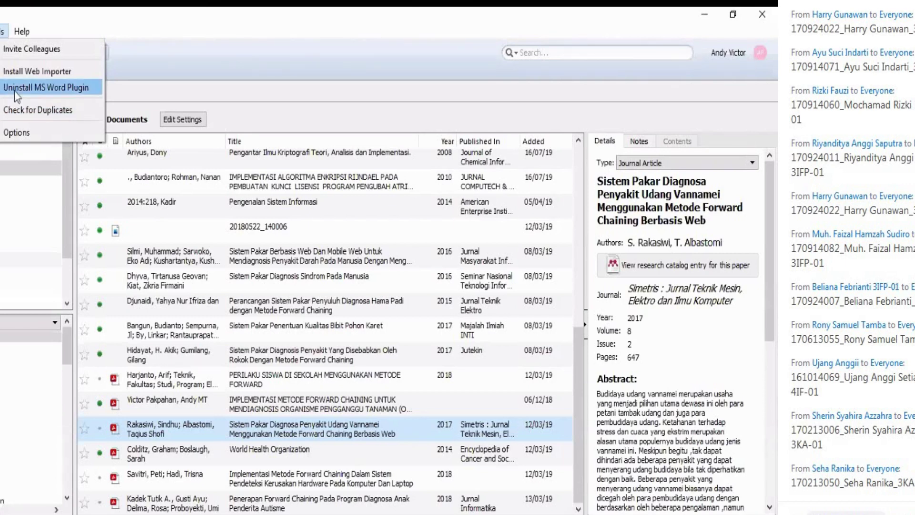
left_click(193, 56)
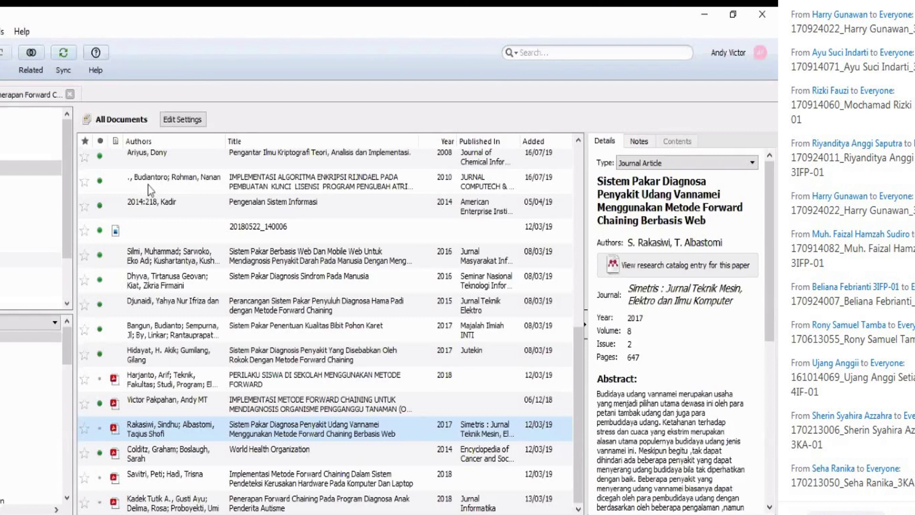
left_click(175, 191)
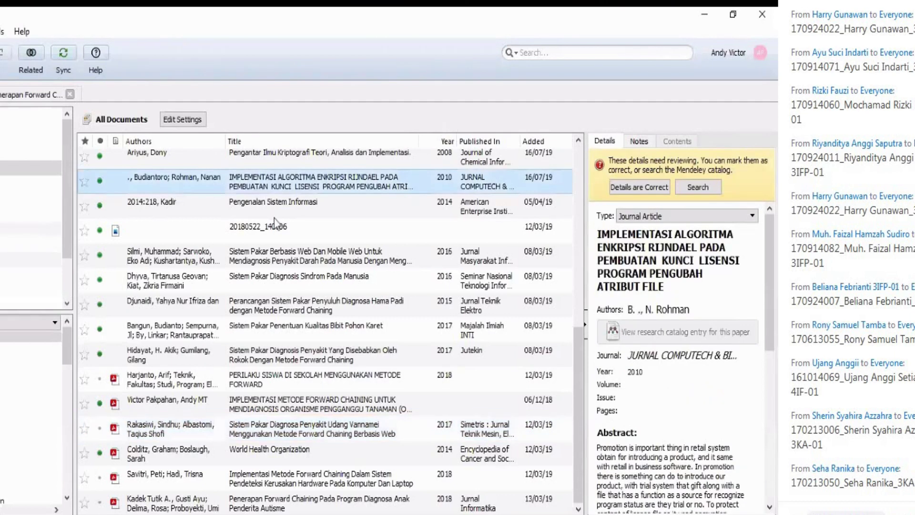
key("ctrl+a")
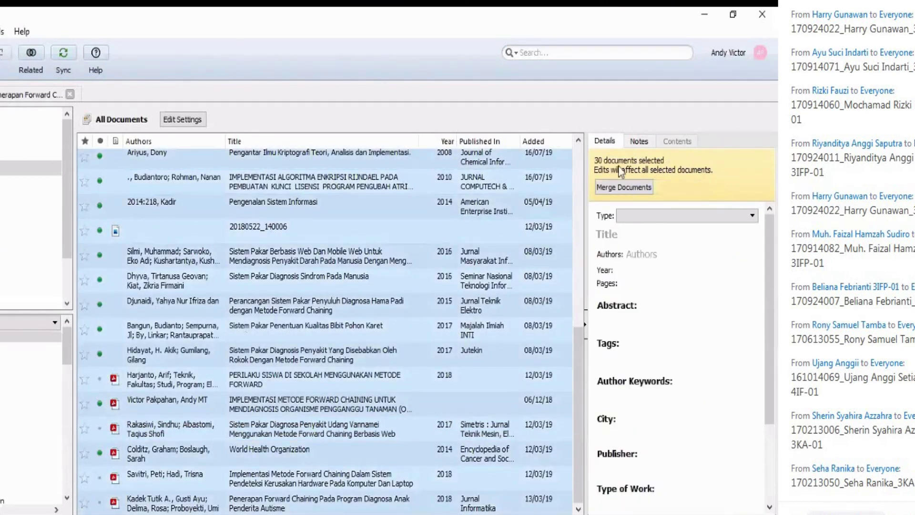
left_click(165, 215)
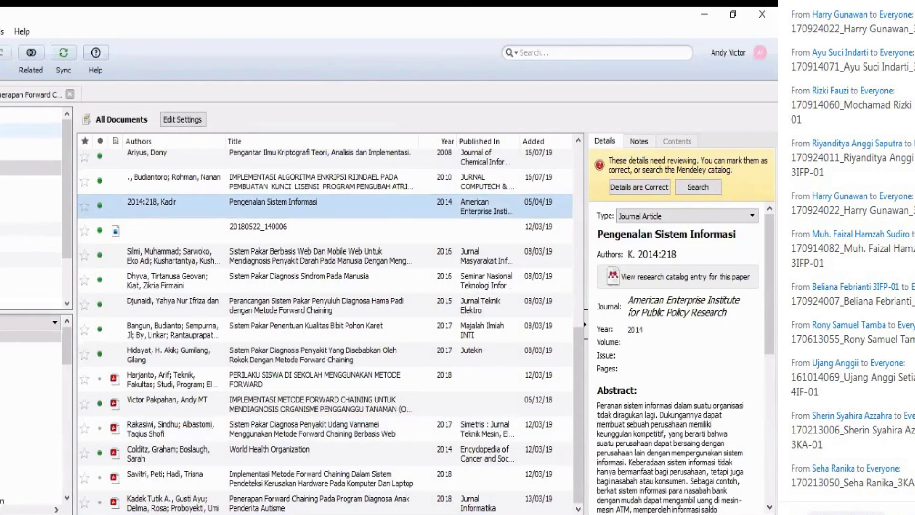
Run a Mendeley Literature Search restricted to titles for "financial innovation"
left_click(19, 130)
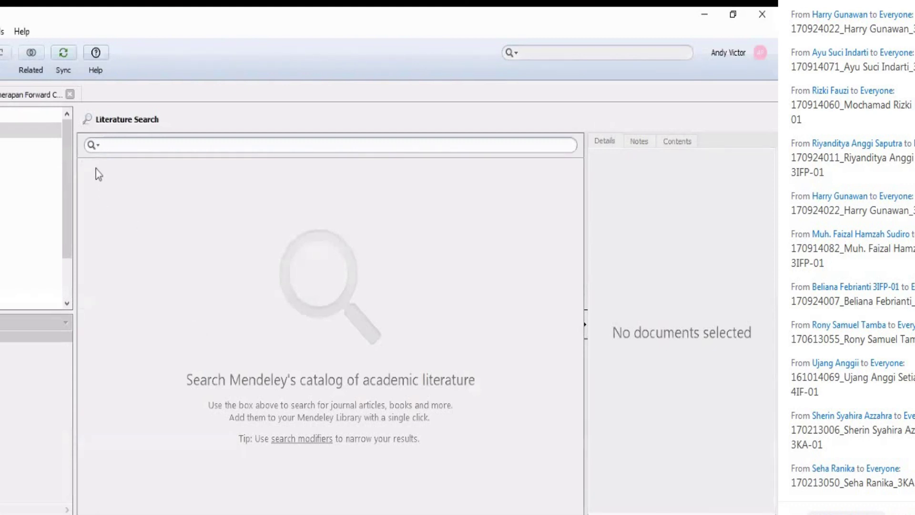
left_click(94, 145)
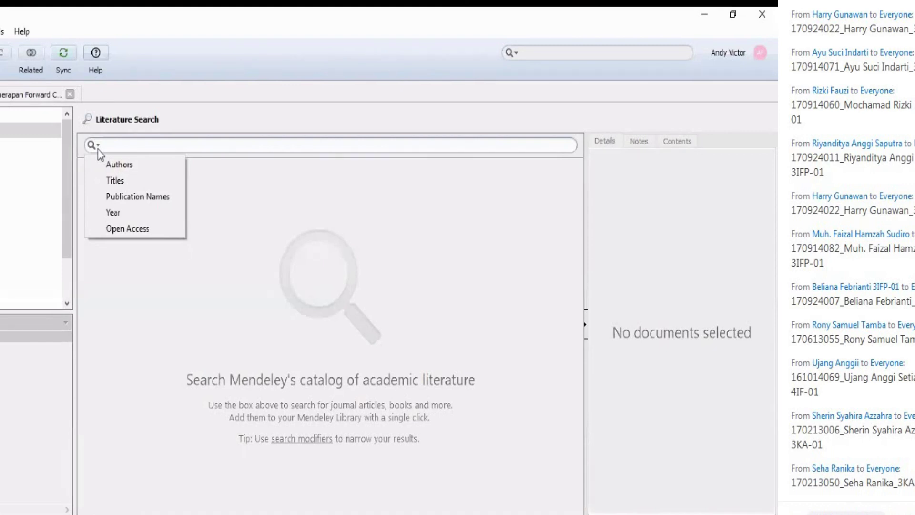
left_click(97, 180)
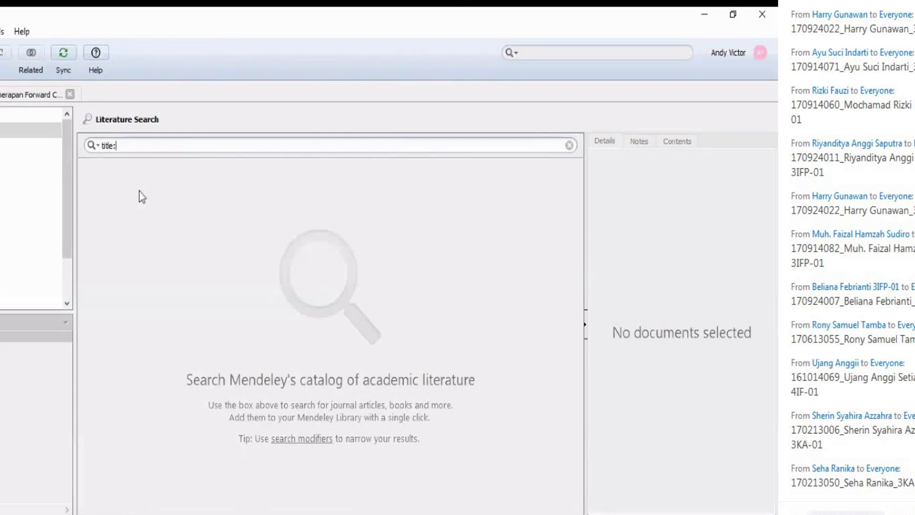
type("fin")
type("i")
type("ancial")
type("innovati")
type("on")
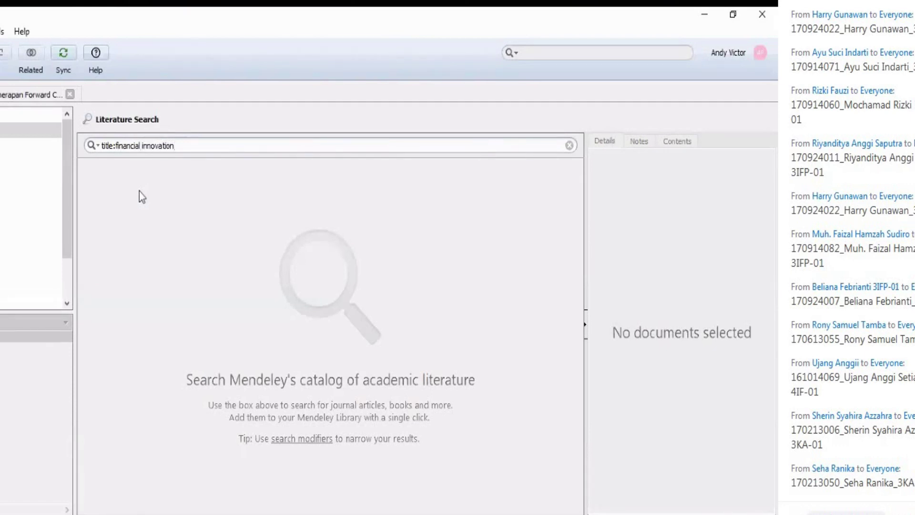
key("Return")
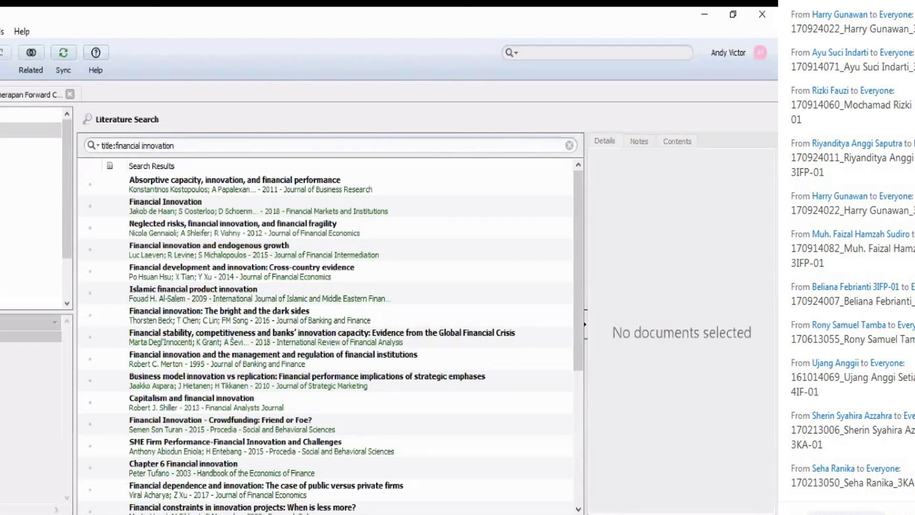
View the details of "Neglected risks, financial innovation, and financial fragility" and refine the title search to "financial innovation AND ict"
left_click(180, 225)
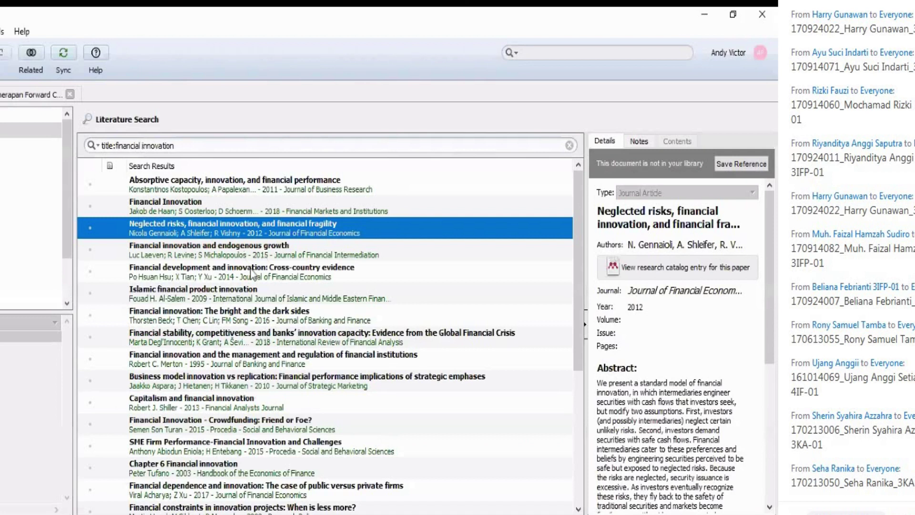
left_click(195, 149)
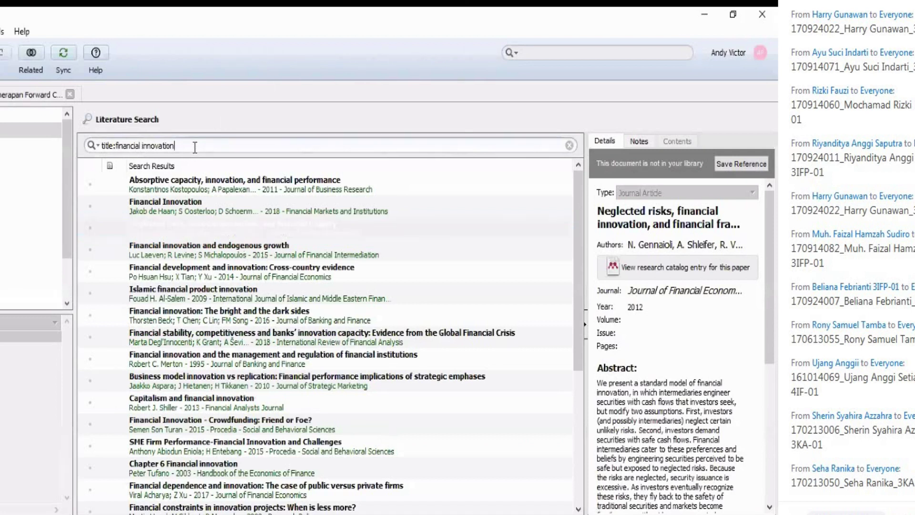
type("AND ict")
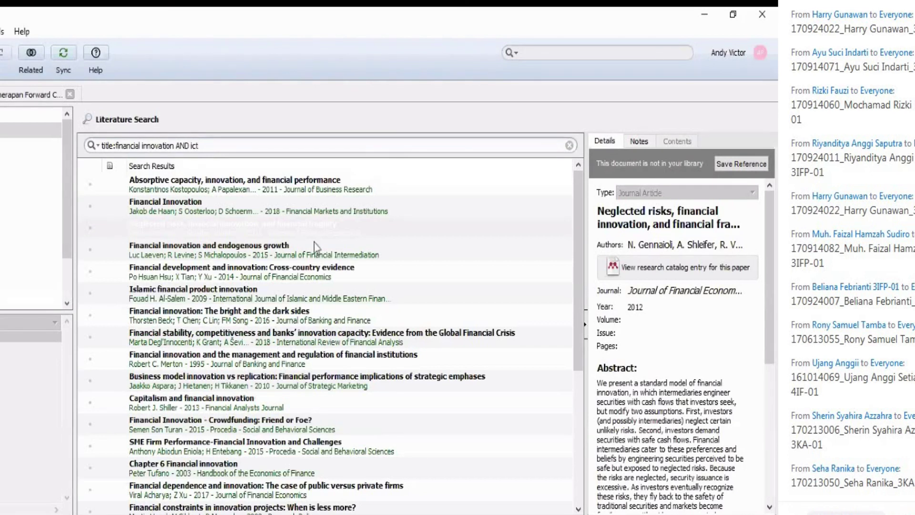
key("Return")
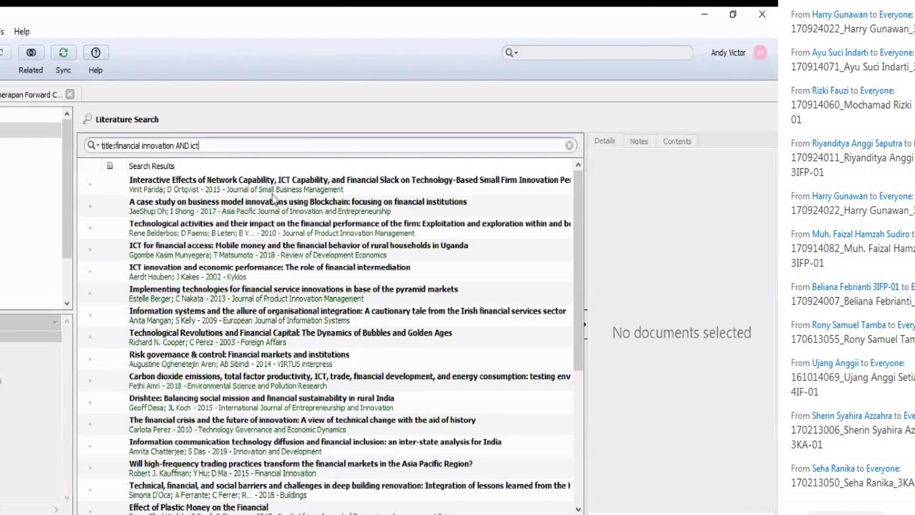
Limit the literature search by publication year with the filter year:[2017 TO 2020] and look over the results
left_click(98, 147)
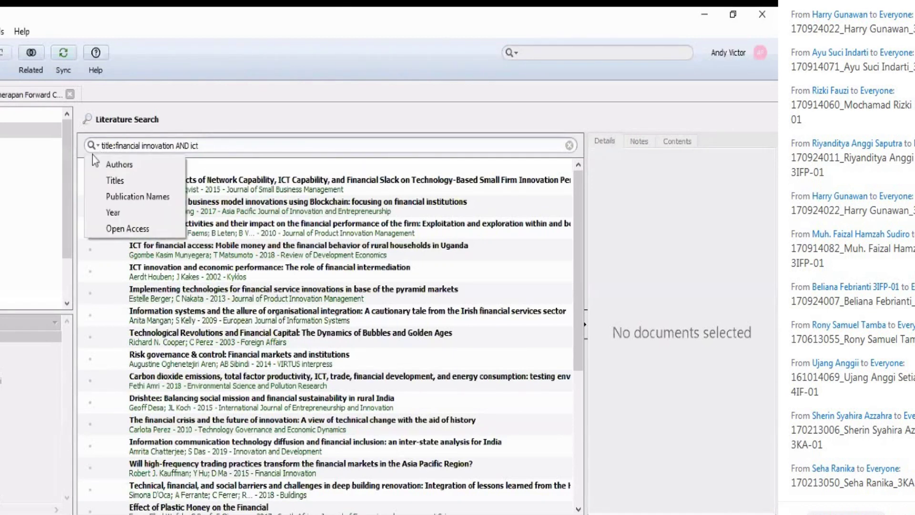
left_click(106, 215)
type("[20")
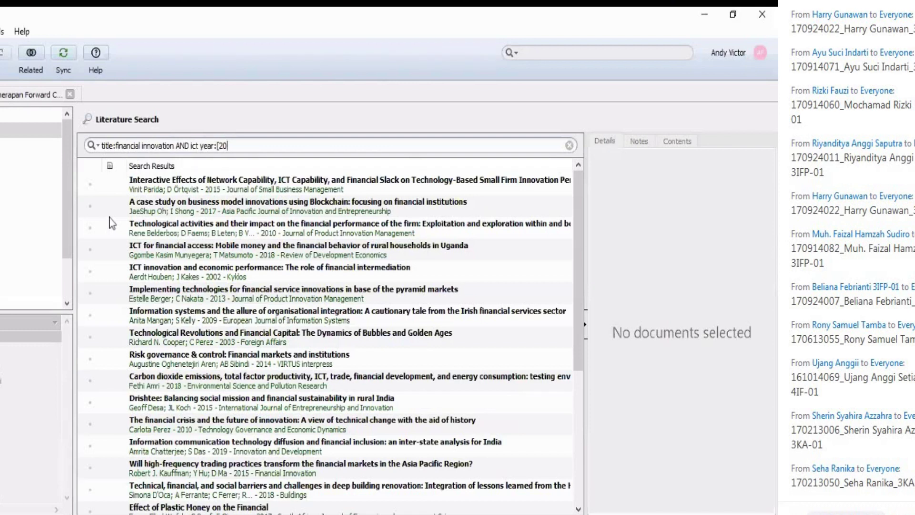
type("17 TO 2020]")
key("Return")
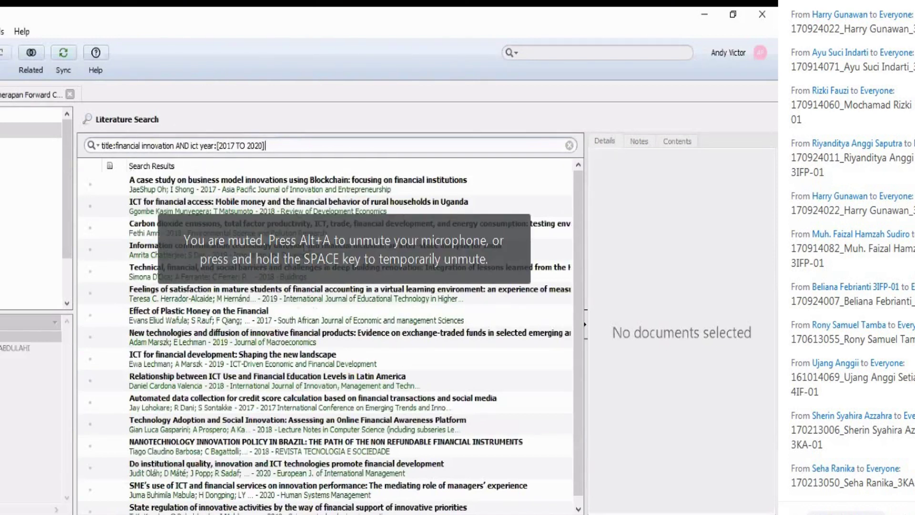
left_click_drag(578, 273, 599, 230)
left_click_drag(588, 263, 590, 244)
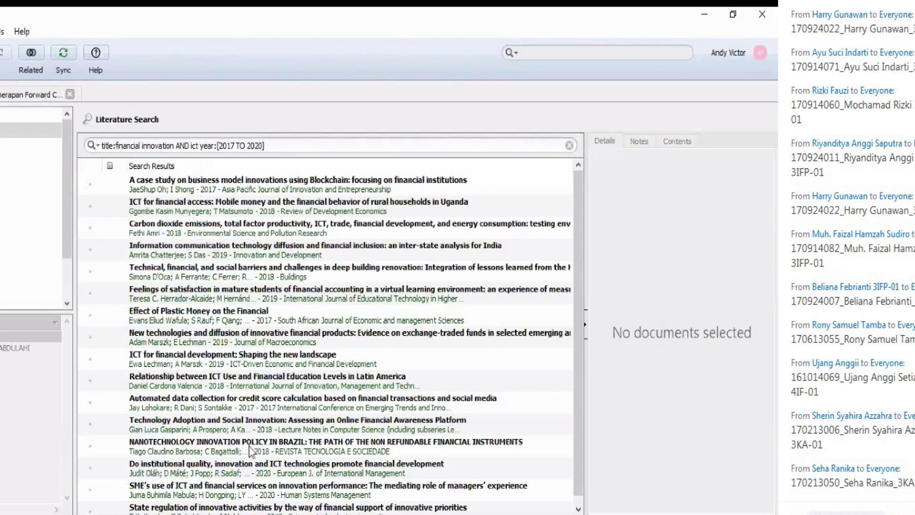
Examine the journal details and abstract of "A case study on business model innovations using Blockchain: focusing on financial institutions"
left_click(258, 183)
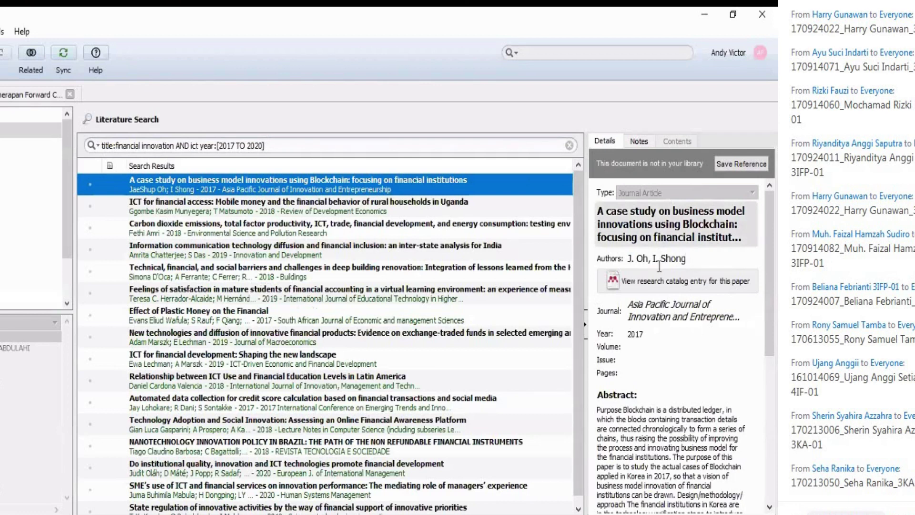
left_click(659, 310)
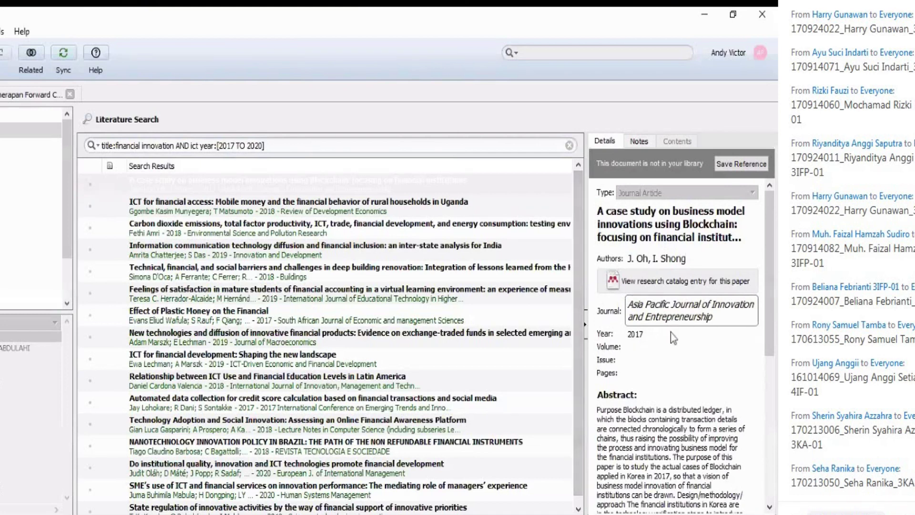
scroll(773, 303, "down", 3)
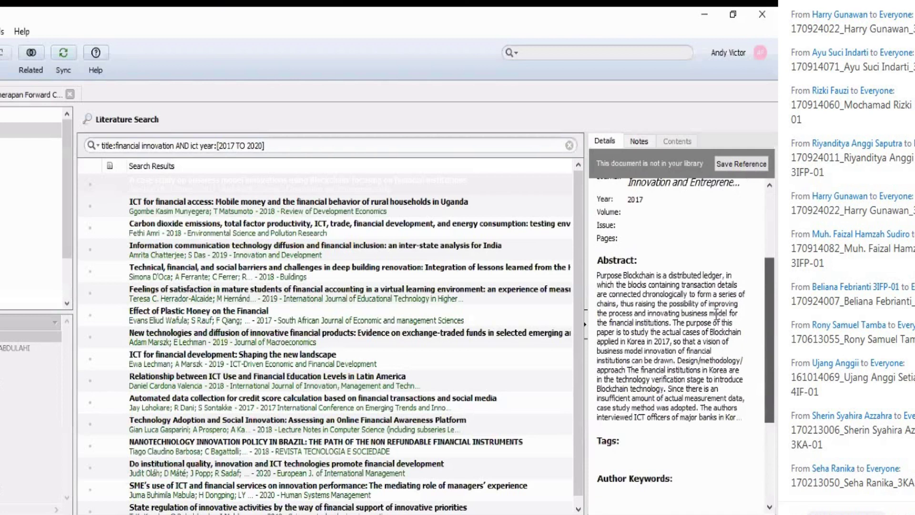
left_click(599, 295)
left_click_drag(600, 275, 722, 425)
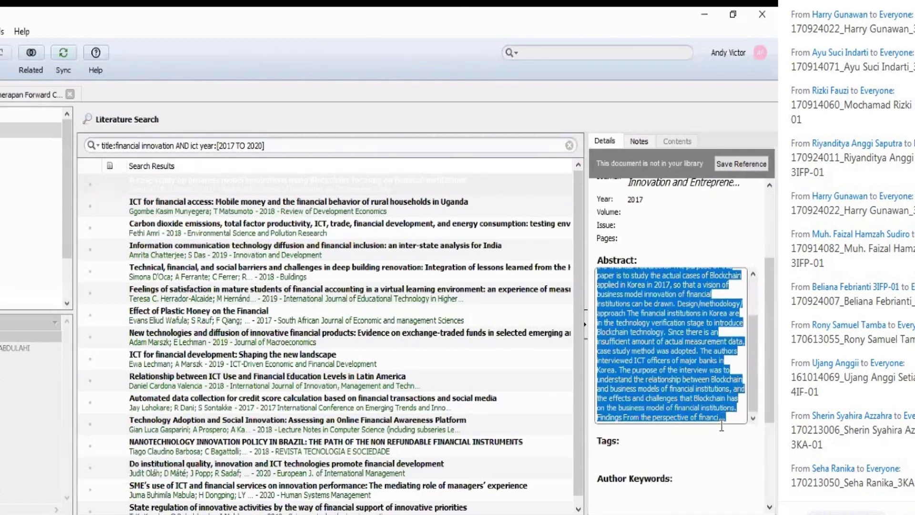
left_click(670, 352)
scroll(671, 382, "up", 6)
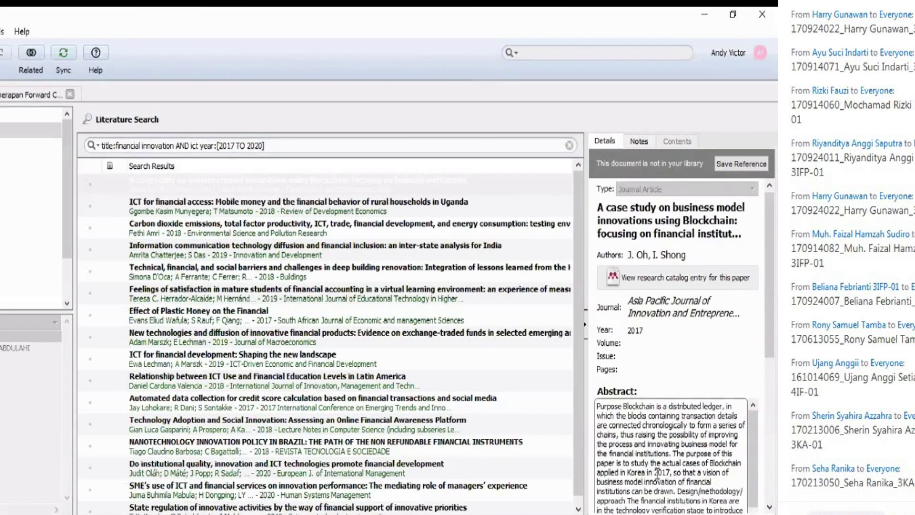
scroll(673, 411, "down", 2)
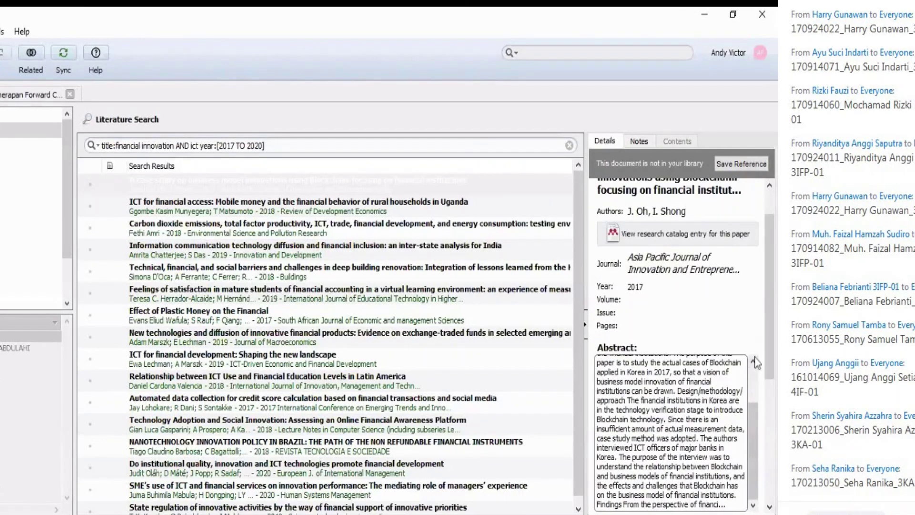
scroll(673, 411, "down", 5)
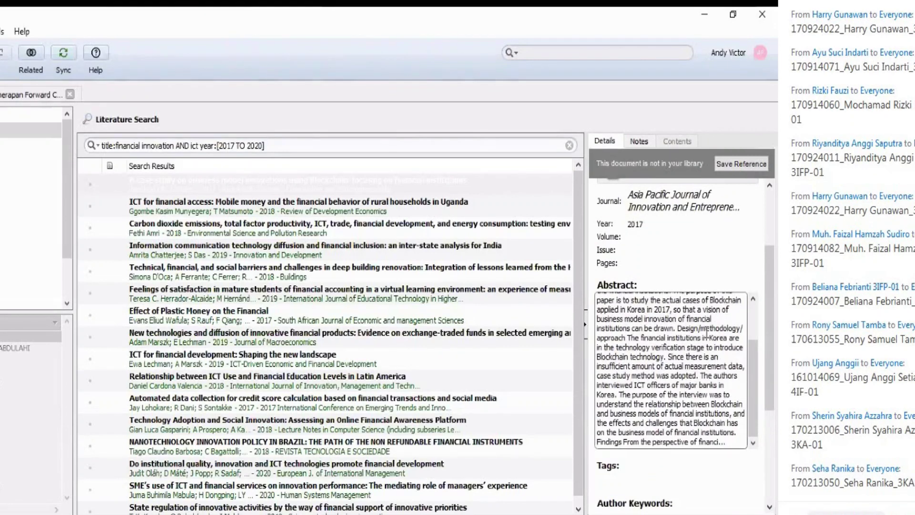
Copy the DOI 10.1108/apjie-12-2017-038 from the Catalog IDs of the Blockchain article
left_click_drag(770, 384, 768, 498)
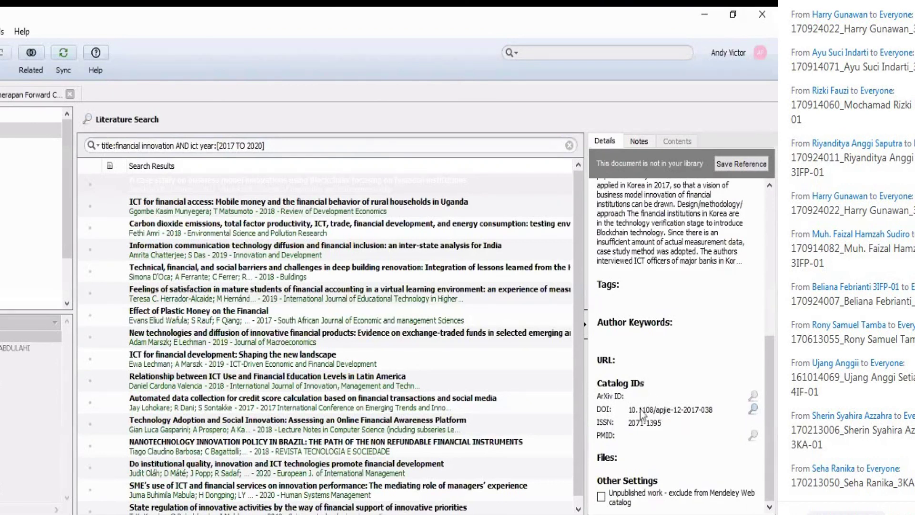
triple_click(683, 411)
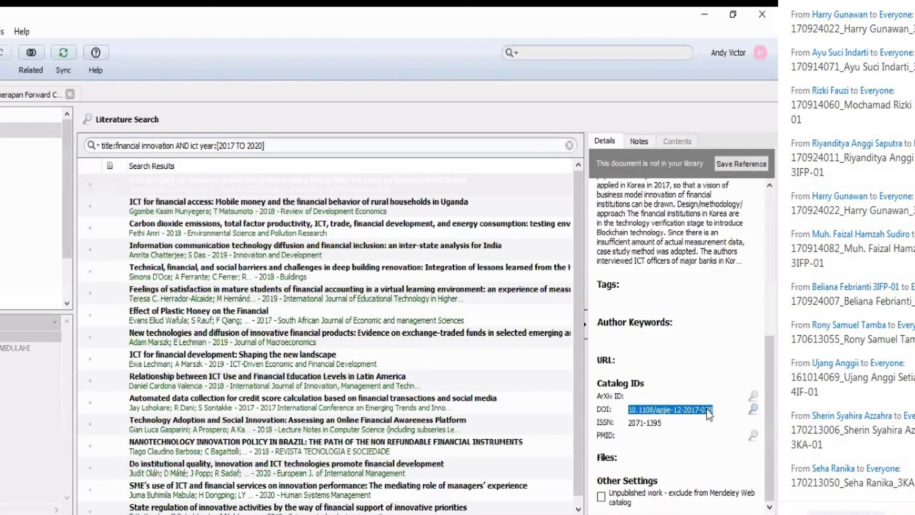
right_click(709, 412)
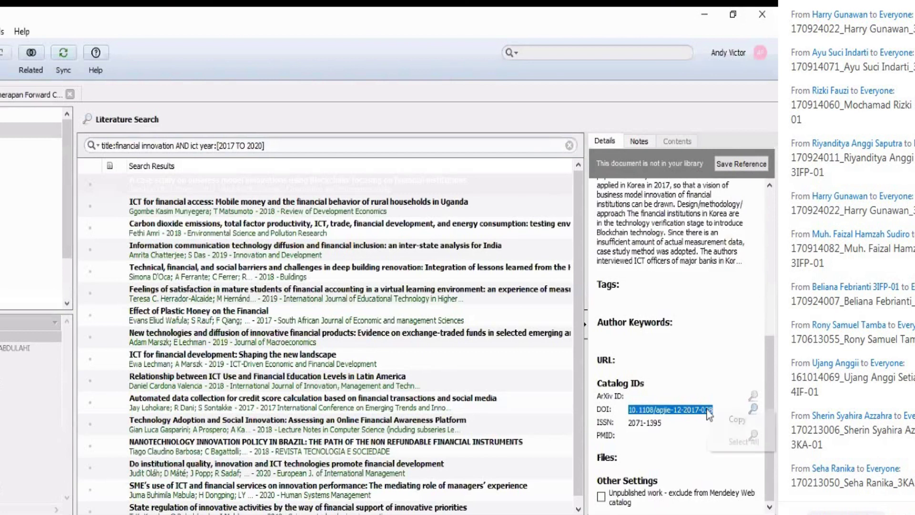
left_click(730, 420)
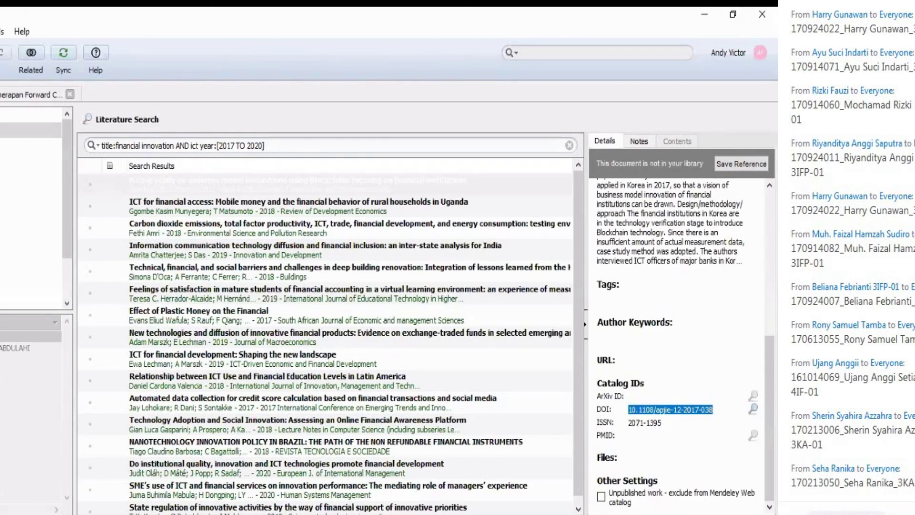
Switch to the browser, search for "sci hub" in a new tab and open the sci-hub.tw site
key("alt+Tab")
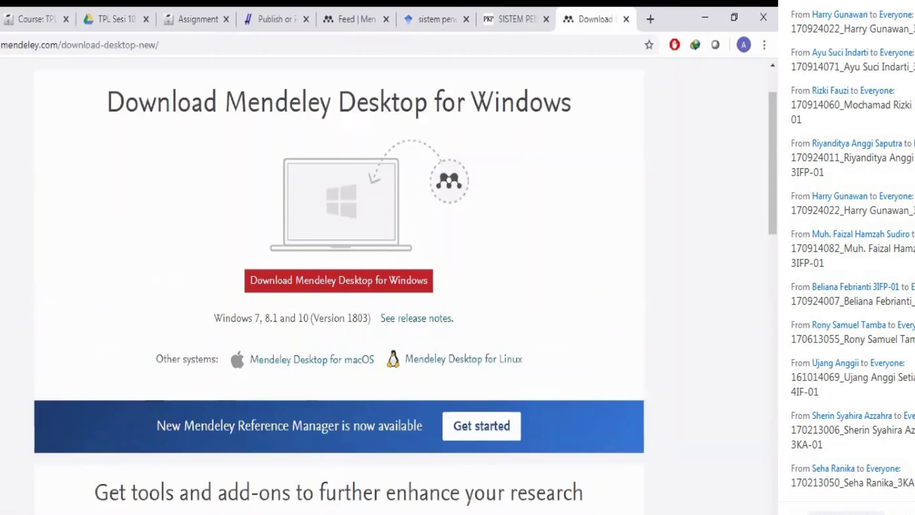
left_click(651, 20)
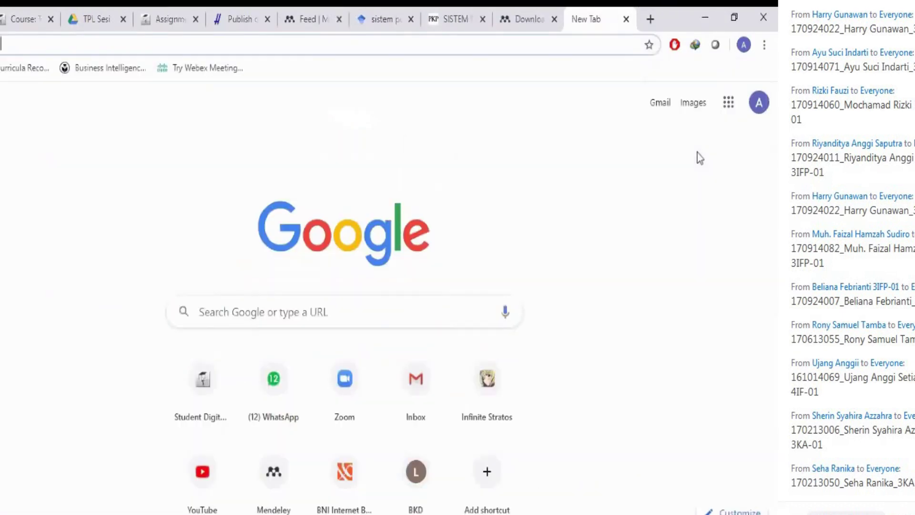
type("sci")
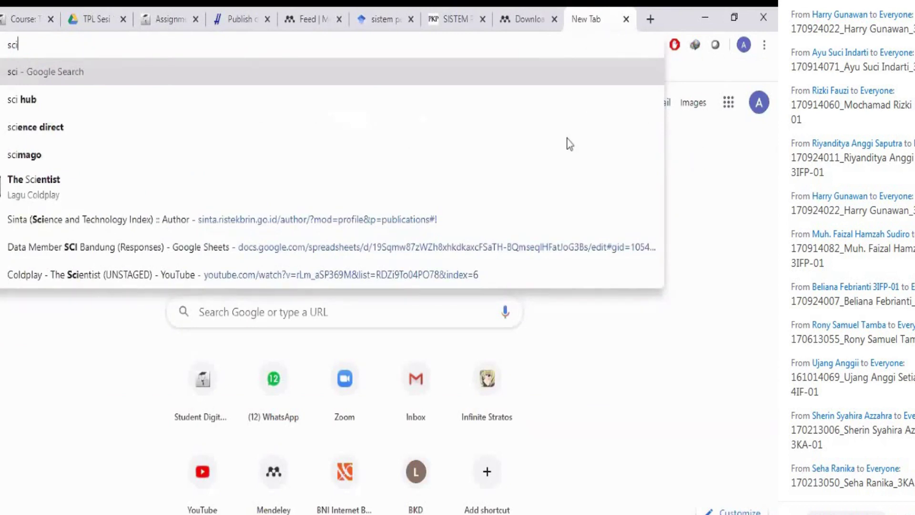
left_click(25, 102)
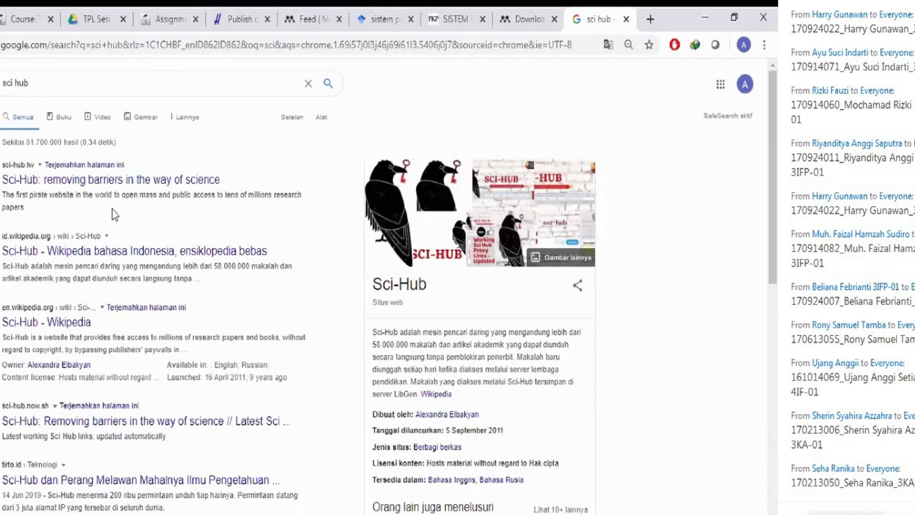
left_click(55, 183)
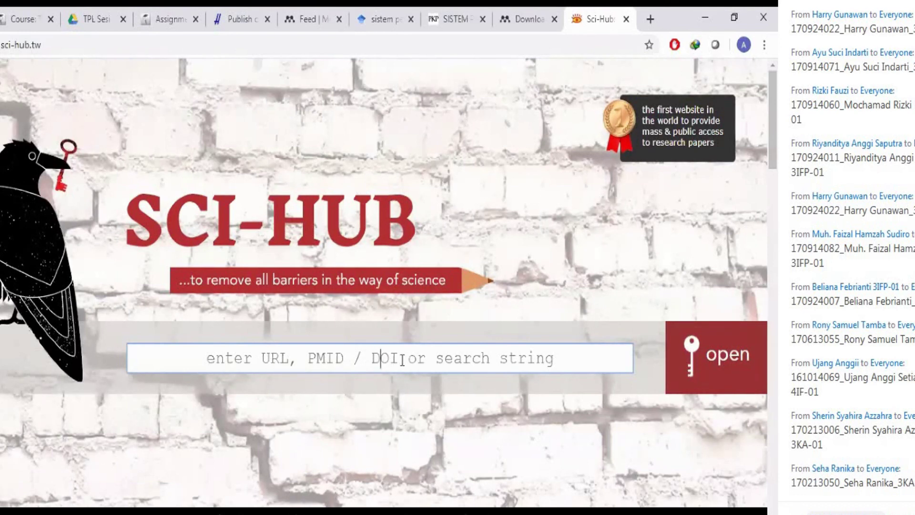
Look up the DOI 10.1108/apjie-12-2017-038 on Sci-Hub and open the article
key("ctrl+v")
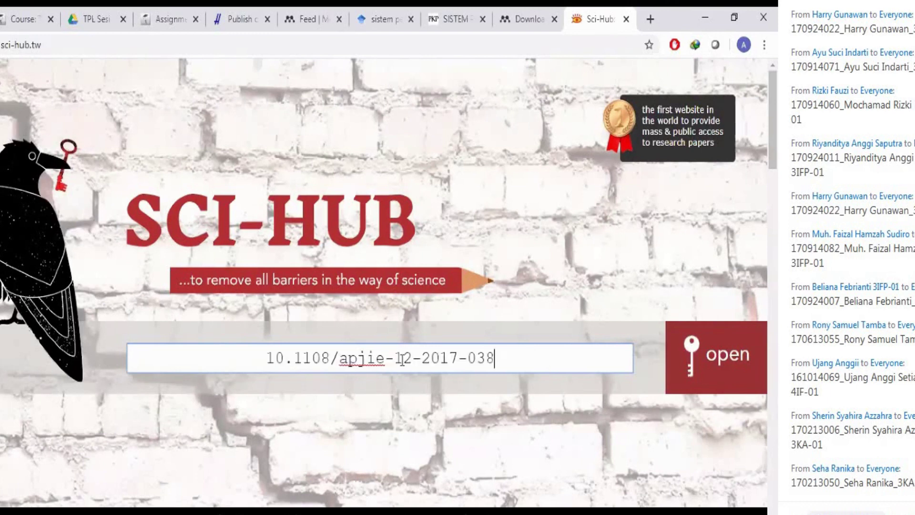
left_click(710, 364)
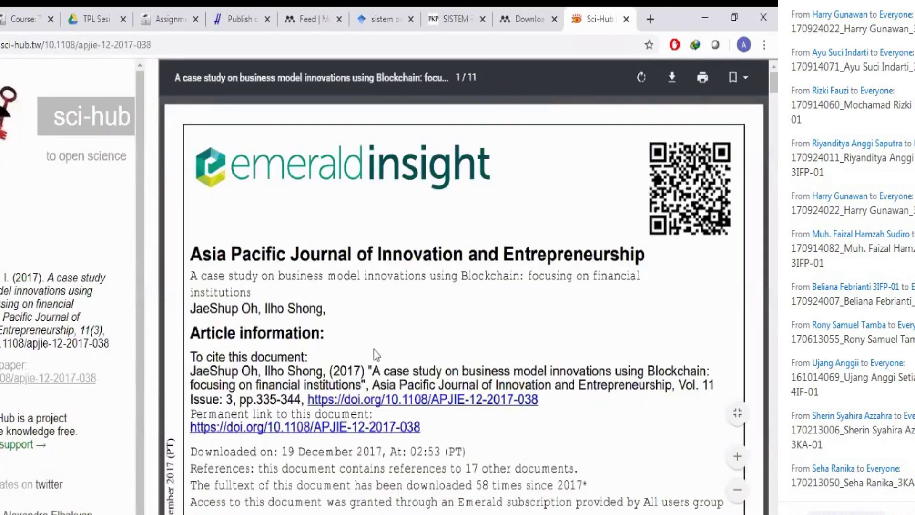
Look through the full text of the Blockchain case study, from the title page to the conclusion and back
scroll(374, 350, "down", 12)
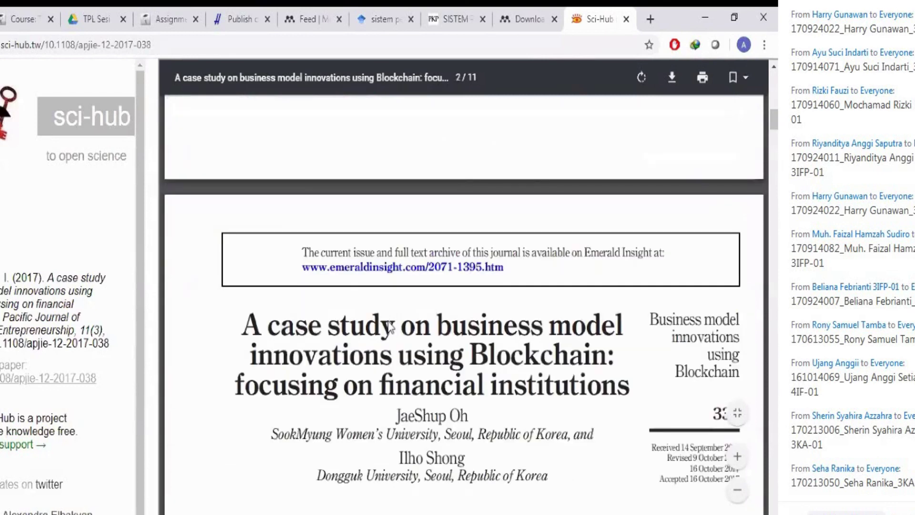
scroll(391, 329, "up", 3)
scroll(392, 330, "down", 12)
scroll(387, 323, "down", 20)
scroll(390, 325, "down", 20)
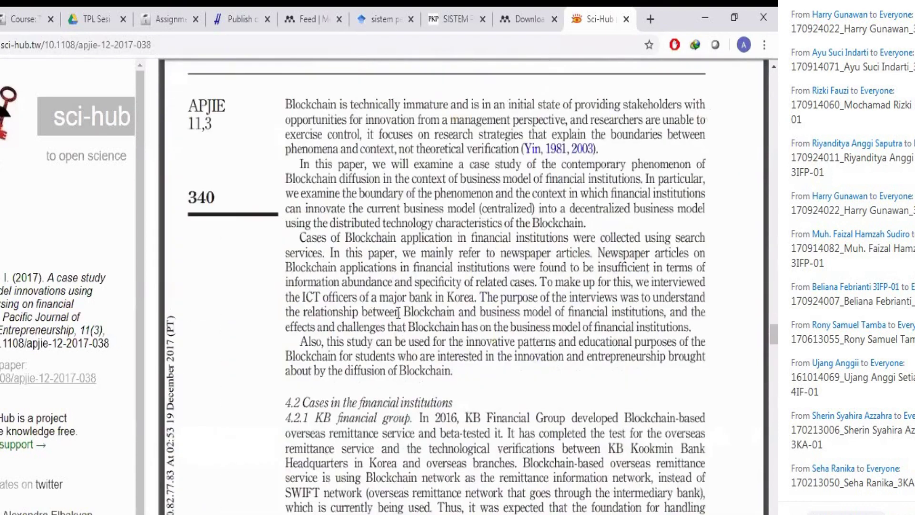
scroll(398, 312, "down", 6)
scroll(415, 300, "down", 15)
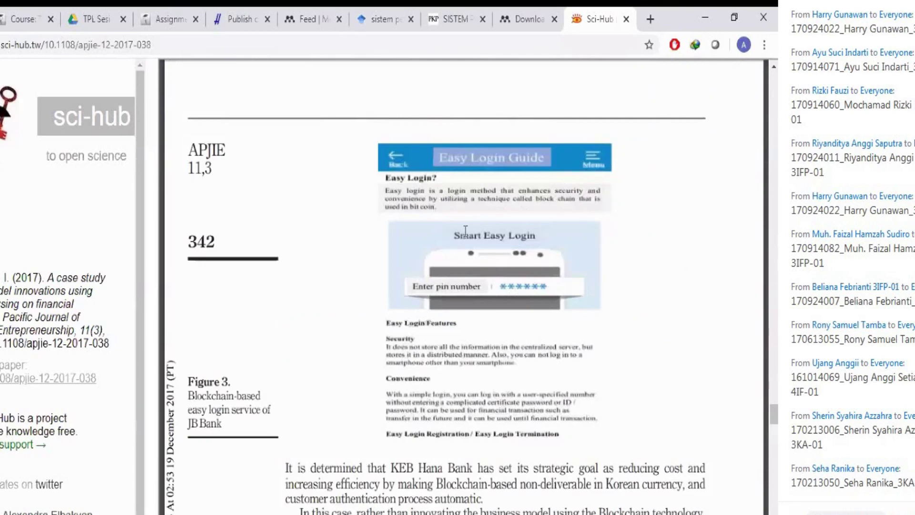
scroll(465, 230, "down", 20)
scroll(491, 203, "up", 10)
scroll(491, 202, "up", 5)
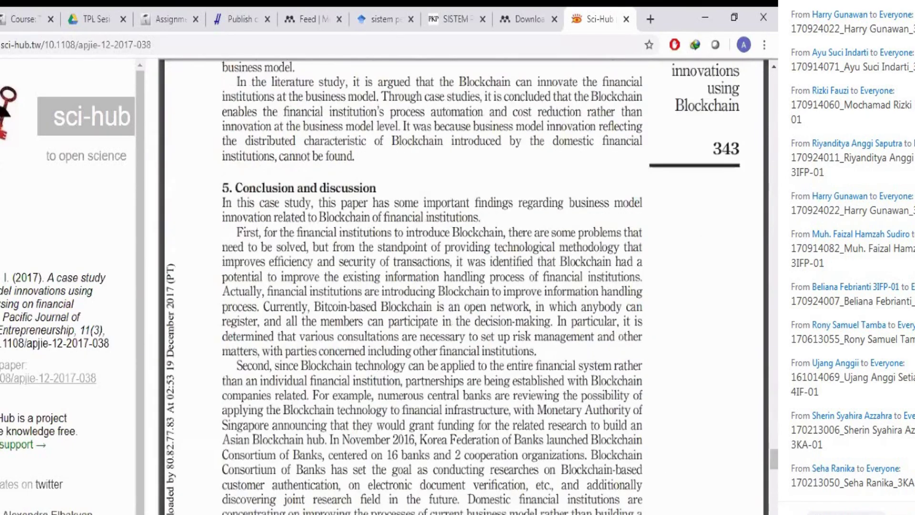
scroll(768, 242, "up", 8)
scroll(768, 241, "up", 6)
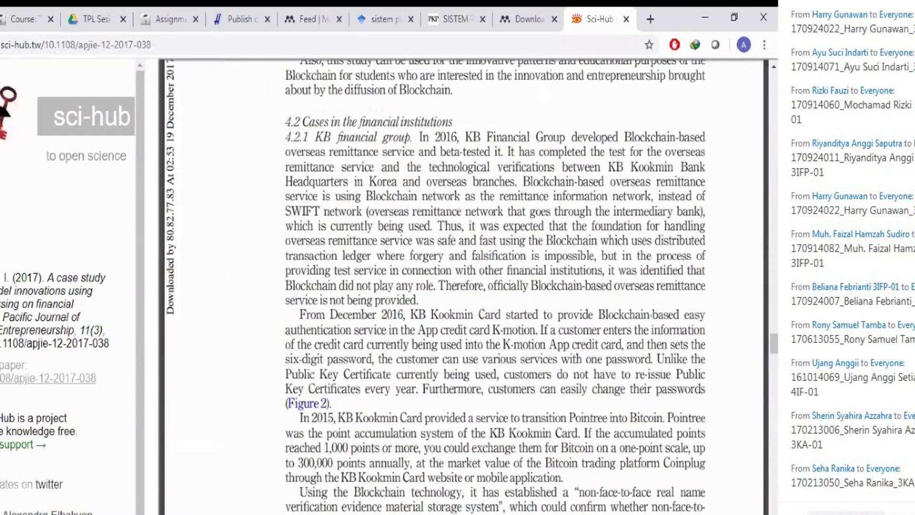
scroll(343, 152, "up", 10)
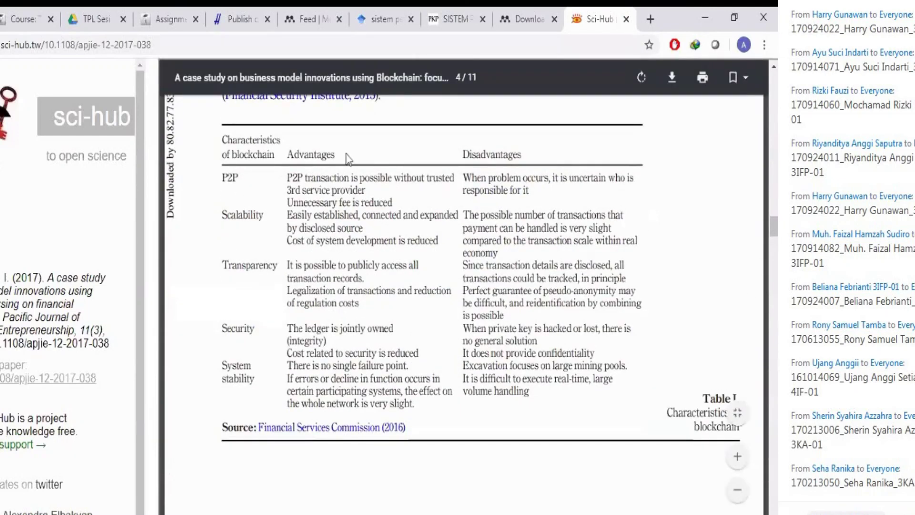
scroll(494, 246, "up", 20)
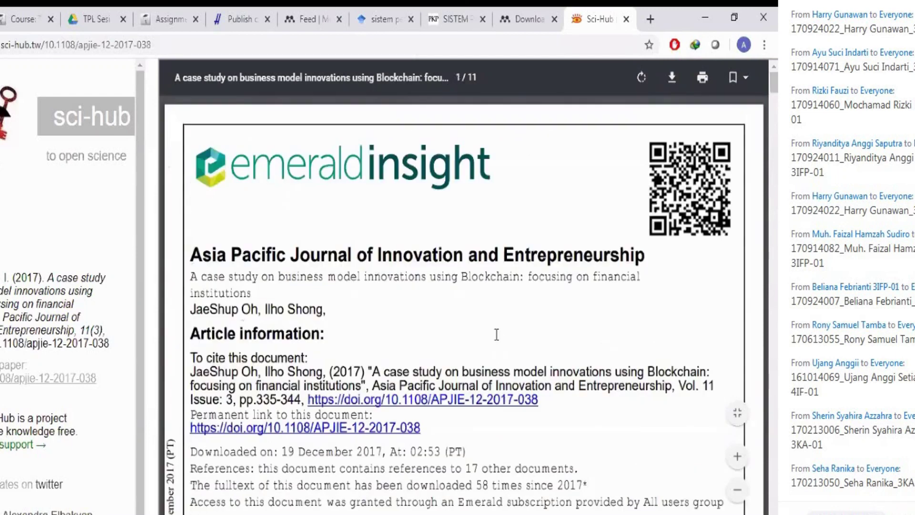
scroll(515, 310, "down", 3)
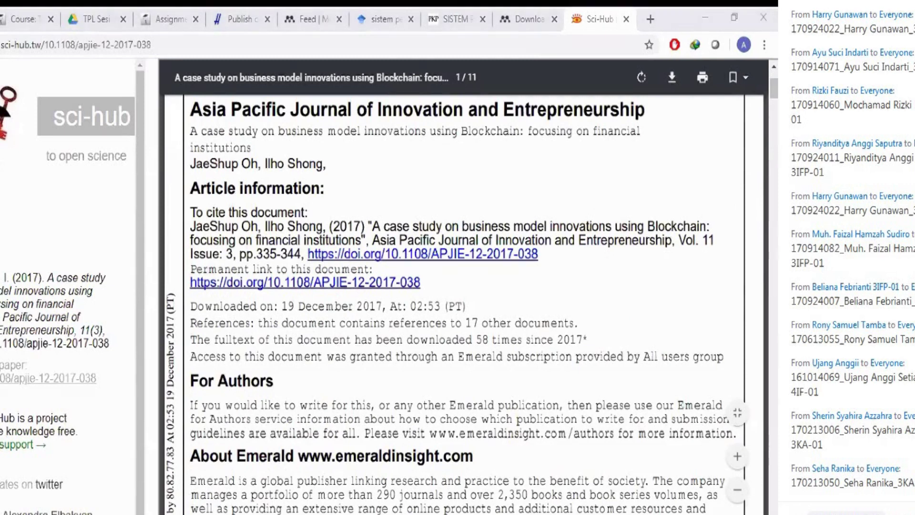
Switch to Mendeley and check the install option for the MS Word plugin, leaving it unchanged
key("alt+Tab")
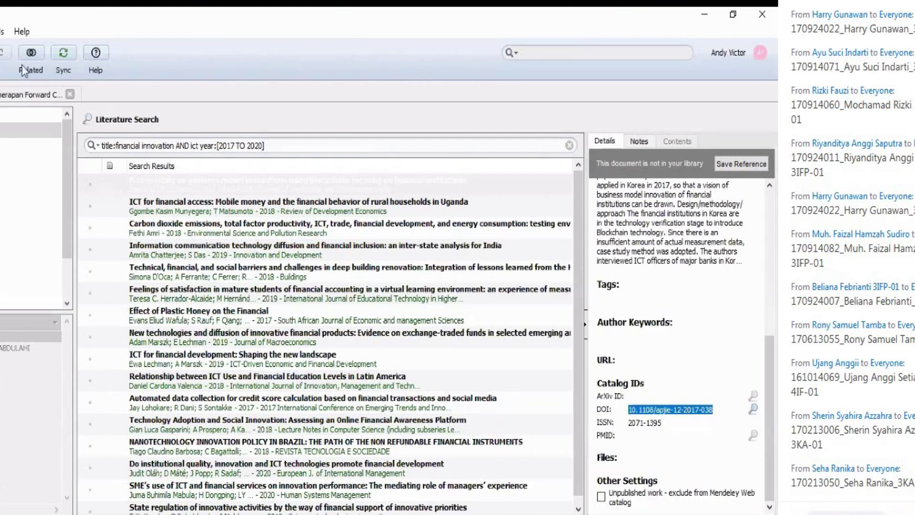
left_click(2, 37)
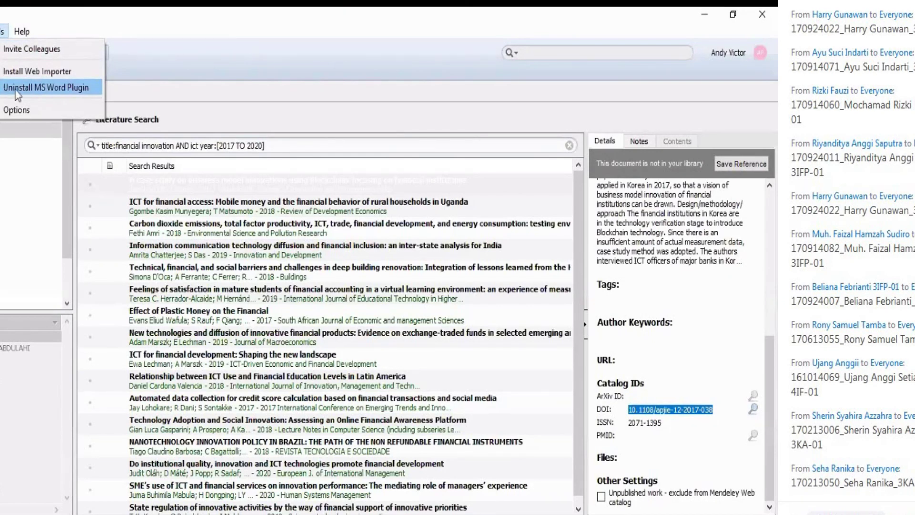
left_click(253, 29)
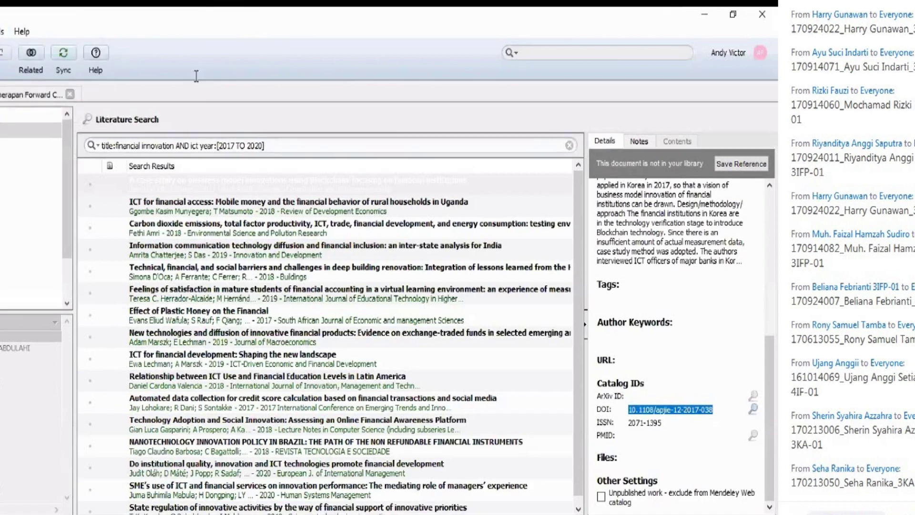
Switch to the blank Word document and write "Sistem informasi adalaha blblblblalaladsfajkdfbasd asdfbjhdf"
mouse_move(268, 514)
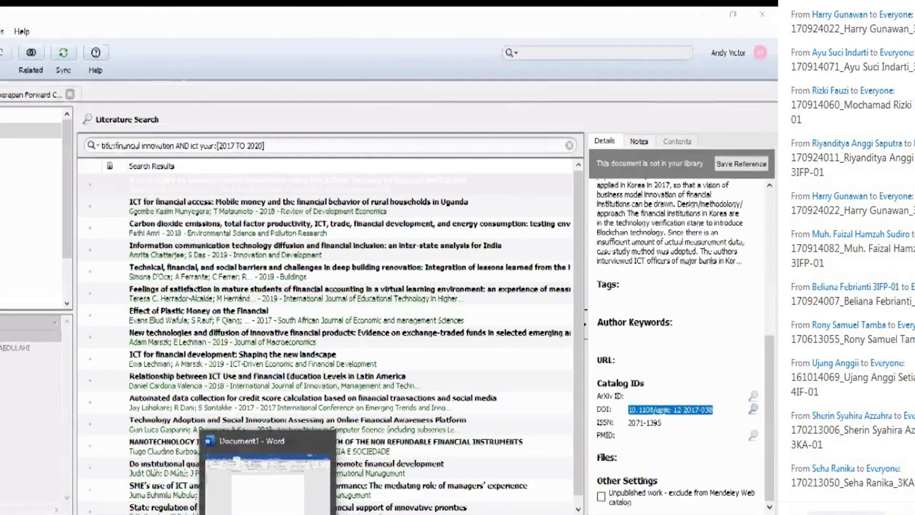
left_click(268, 481)
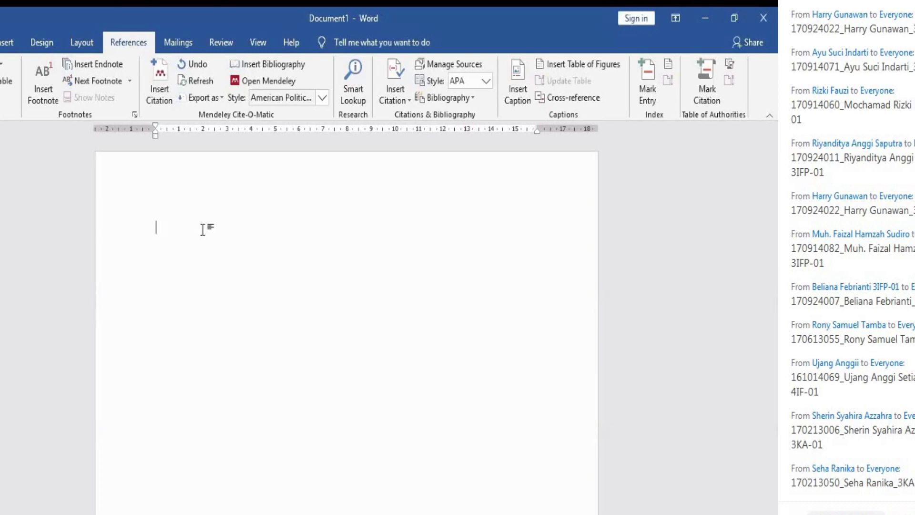
type("Sistem informasi adalaha ")
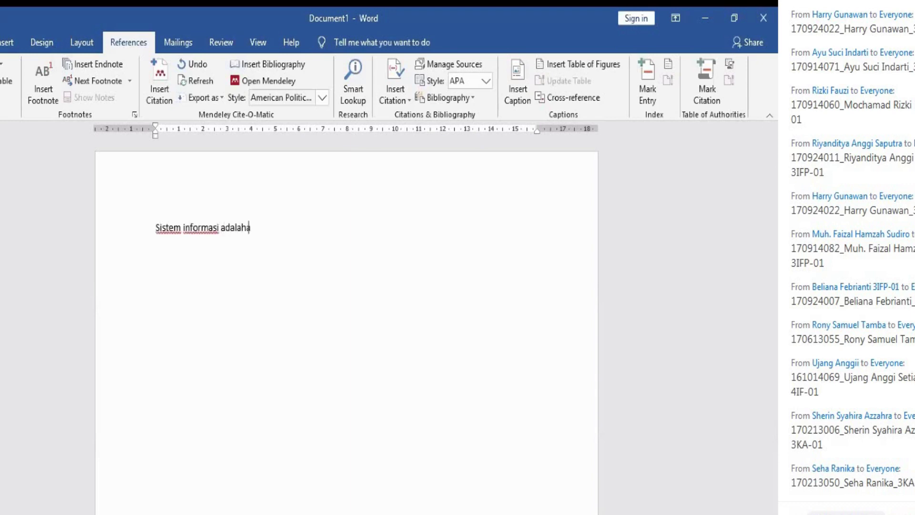
type("blblblblalaladsfajkdfbasd asdfbjhdf")
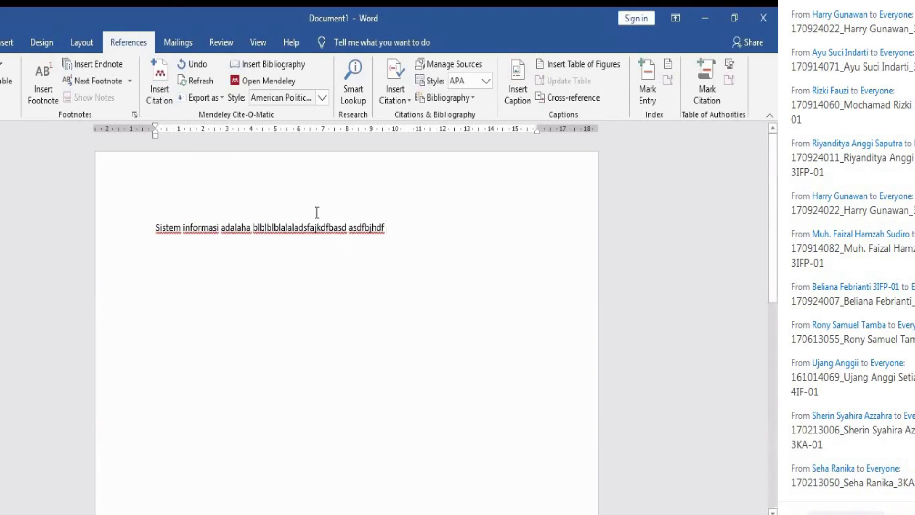
Cite "Information communication technology diffusion and financial inclusion: an inter-state analysis for India" through Mendeley after the text, importing the reference into the existing My Library folder
left_click(159, 104)
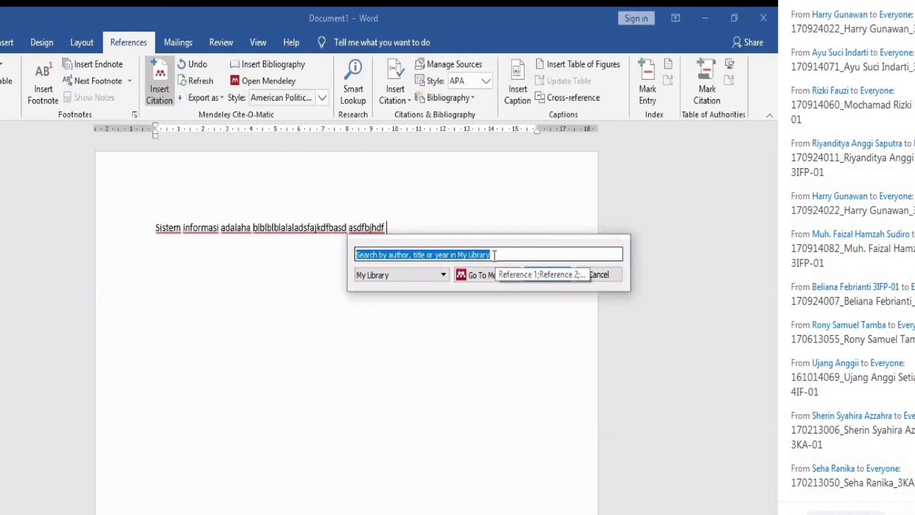
left_click_drag(494, 255, 413, 255)
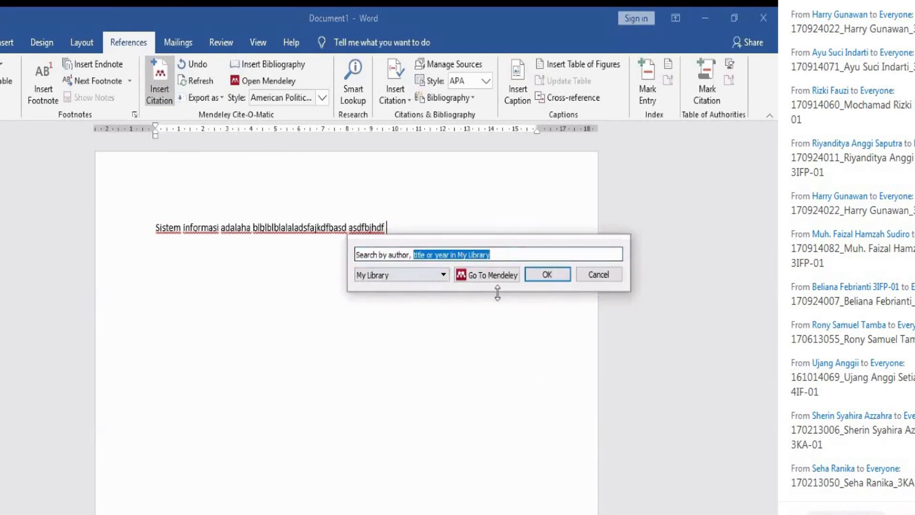
left_click(500, 280)
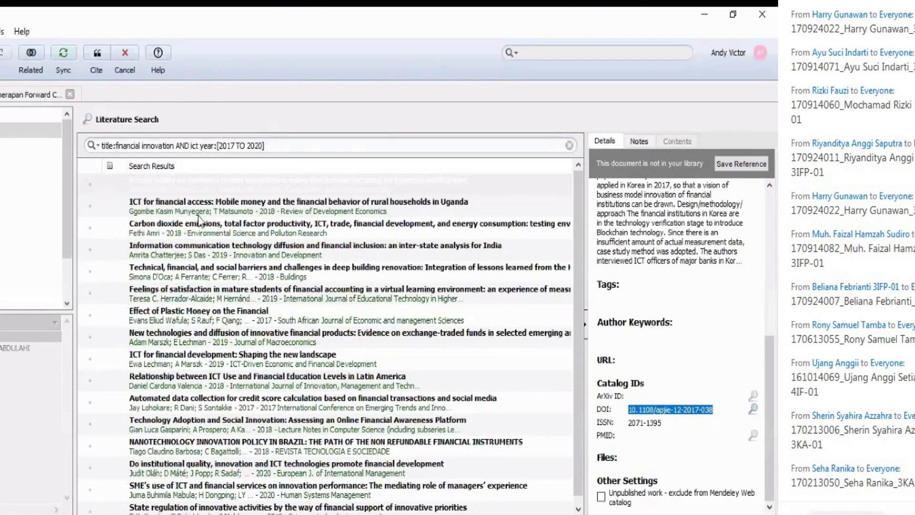
left_click(213, 248)
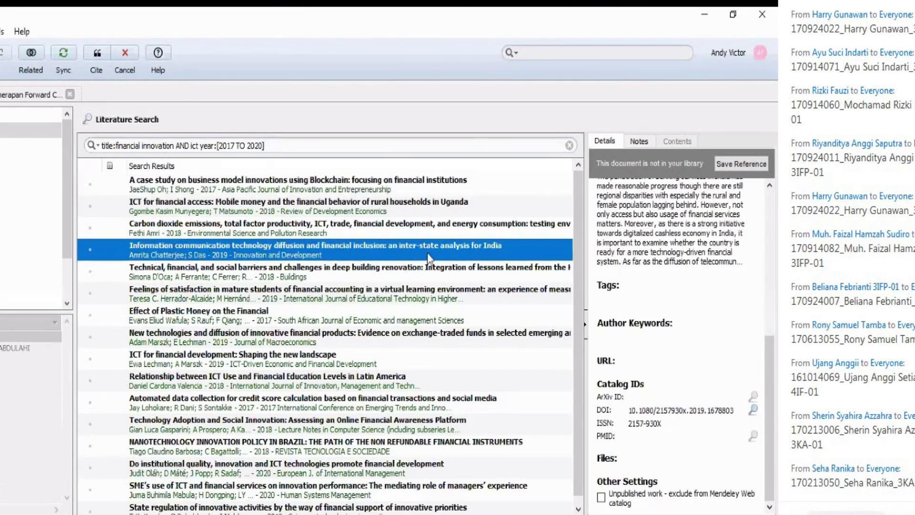
left_click(96, 53)
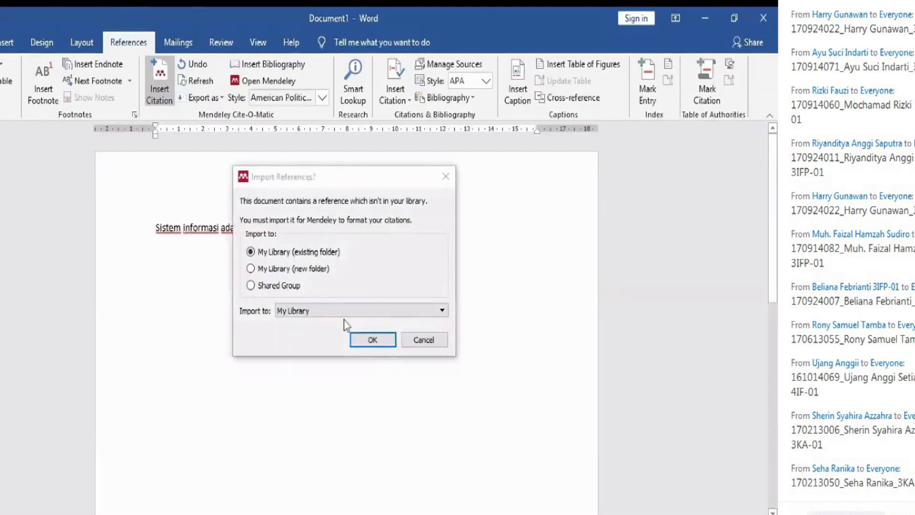
left_click(374, 338)
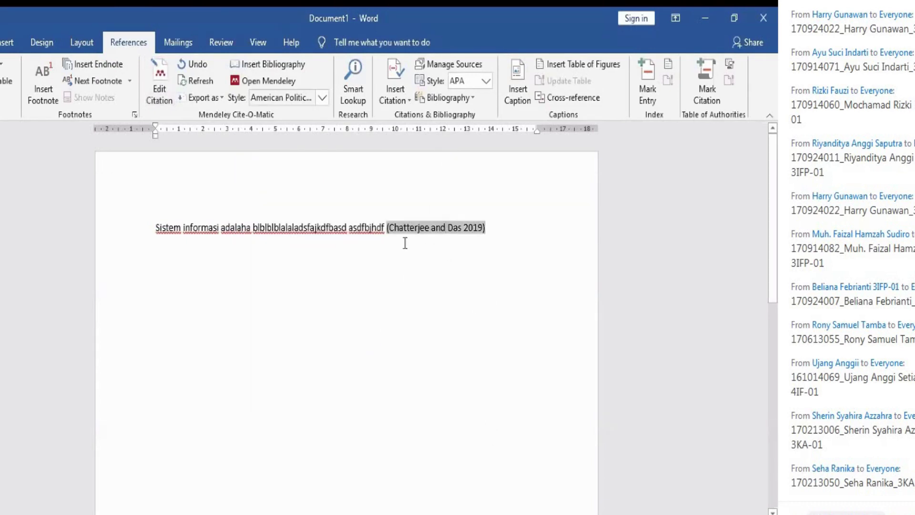
Continue the sentence after the citation with ", sistem ini banyak digunakan dilingkungan perusahaan"
left_click_drag(155, 227, 386, 229)
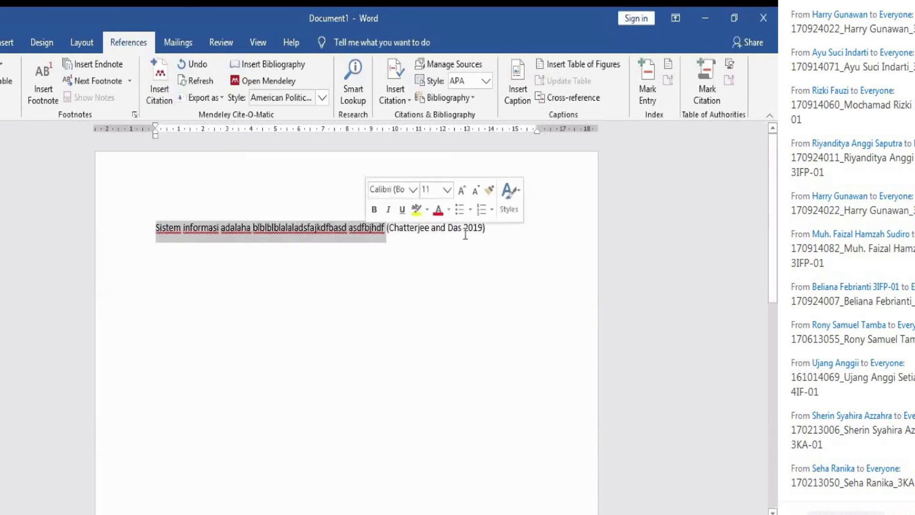
left_click(450, 228)
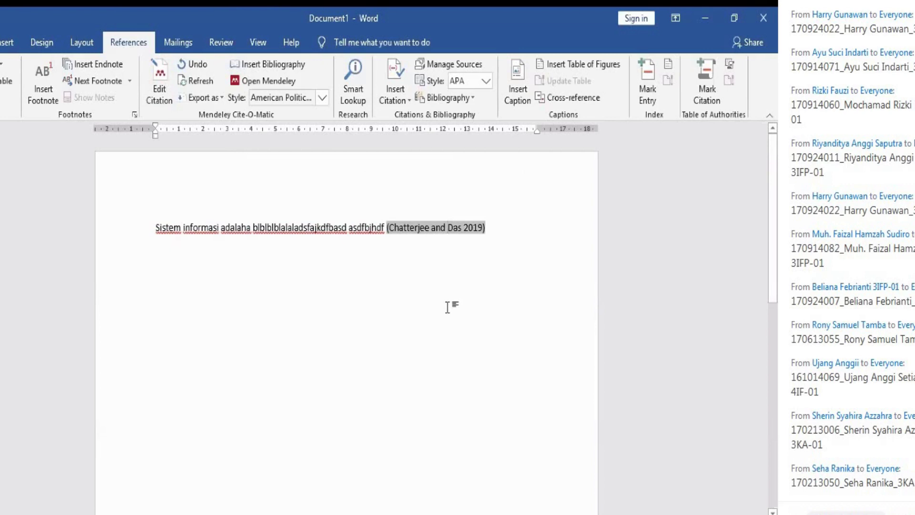
left_click(506, 229)
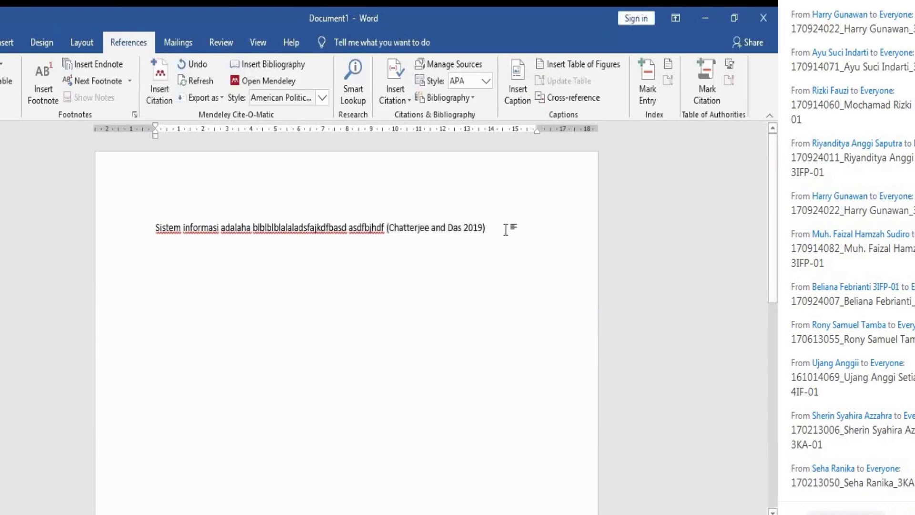
type("s")
key("BackSpace")
type(", siste")
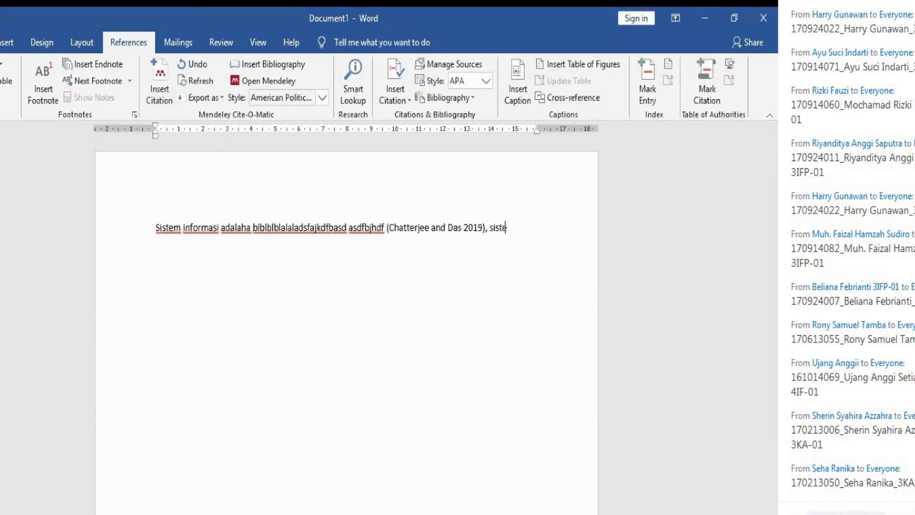
type("m ini banyak digunakan d")
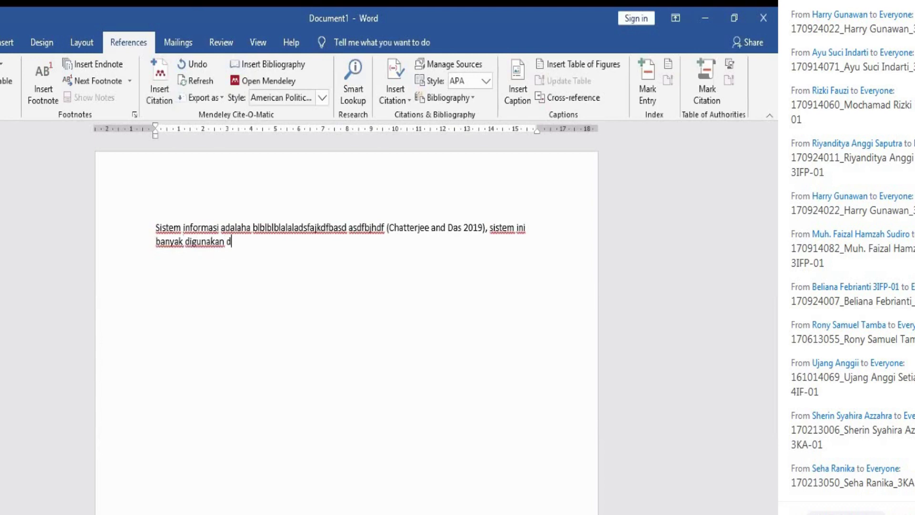
type("ilingkungan perusahaan")
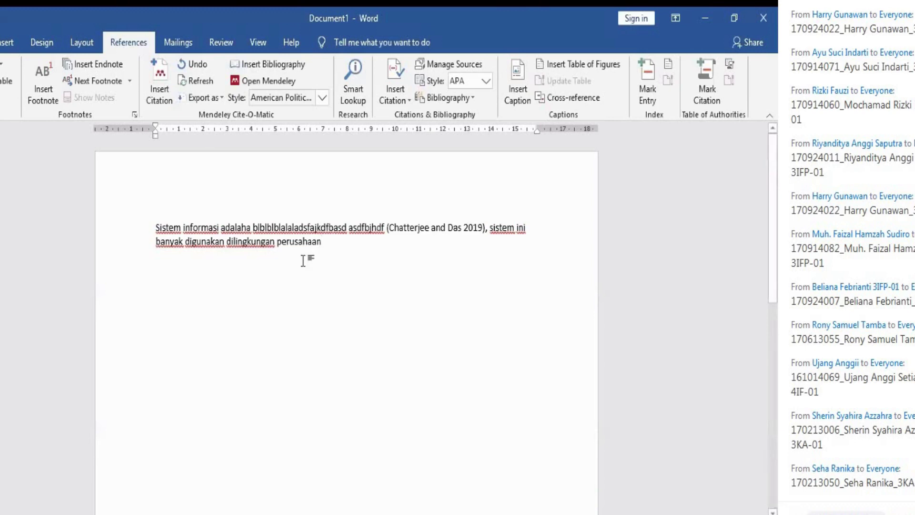
Add one Mendeley citation combining "Electronic voting", "Buku pintar pemograman PHP" and "Verification and validation issues in electronic voting", and end the sentence with a period
left_click(168, 93)
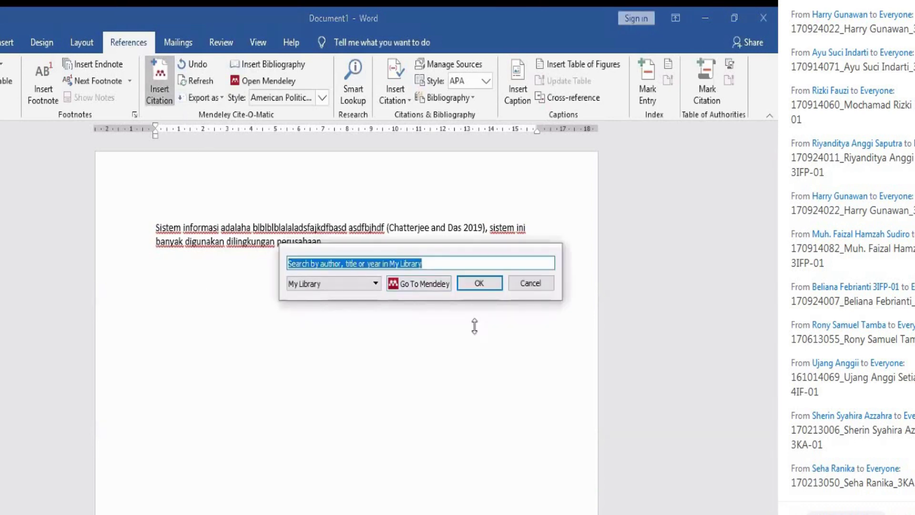
left_click(429, 285)
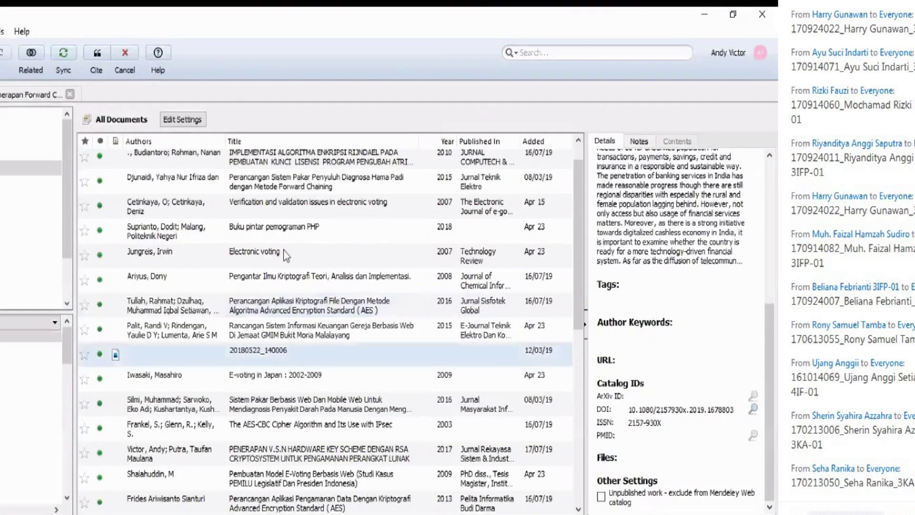
left_click(298, 262)
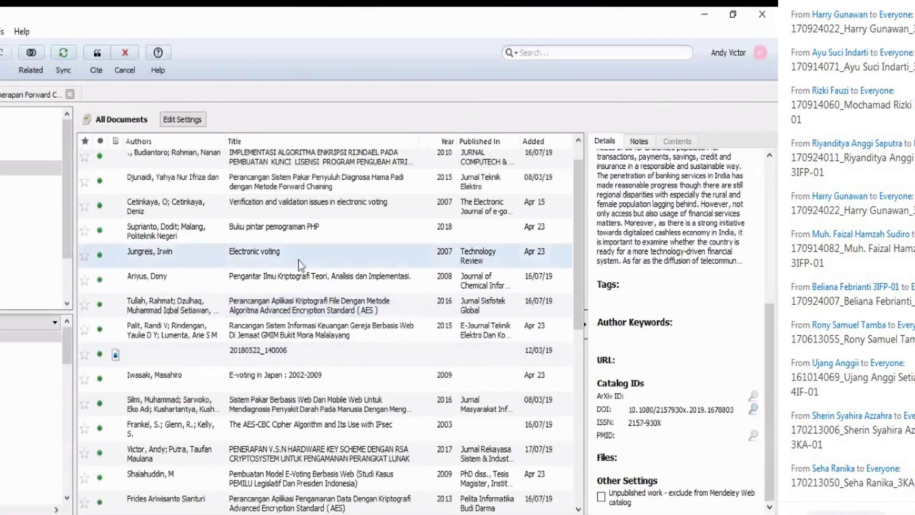
left_click(299, 232, "ctrl")
left_click(300, 206, "ctrl")
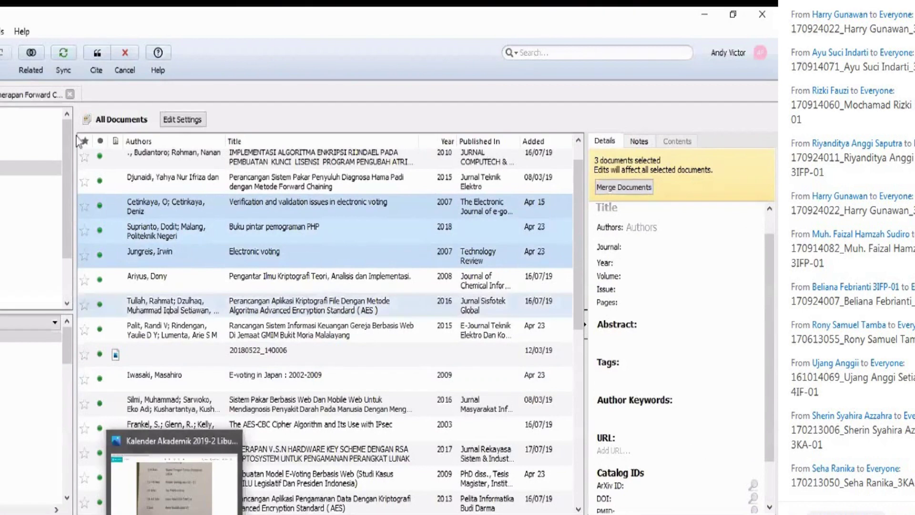
left_click(95, 53)
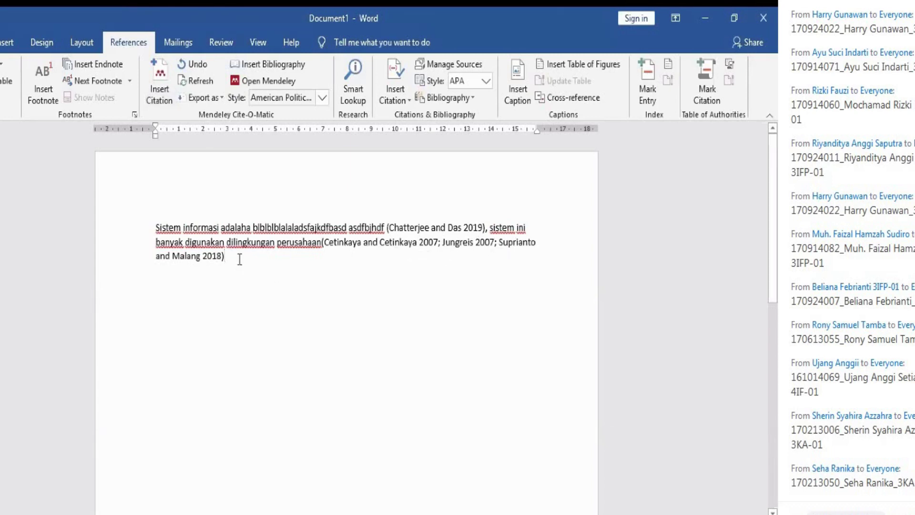
type(".")
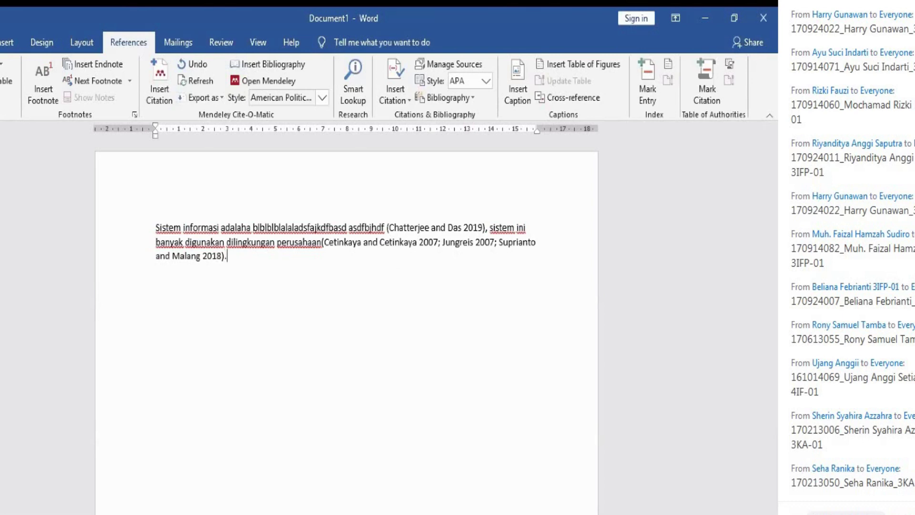
Continue the paragraph with "Adapun berkaitan dengan metodologi yang digunakan dalam pengembangan sistem informasi makuntansi, beberapa penelitian menggunakan metode wateral"
type(" ada")
type("pun be")
type("rkaiar")
key("BackSpace")
key("BackSpace")
type("tan dengan ")
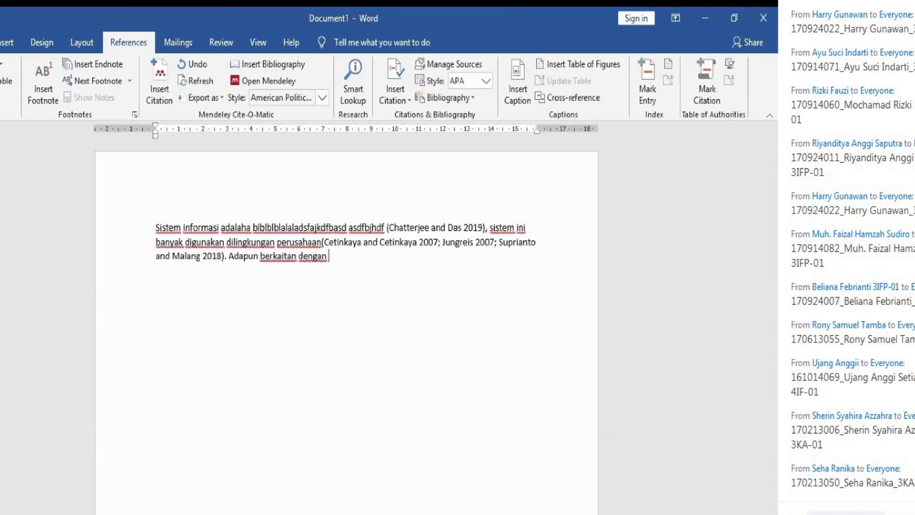
type("metodologi yang diguna")
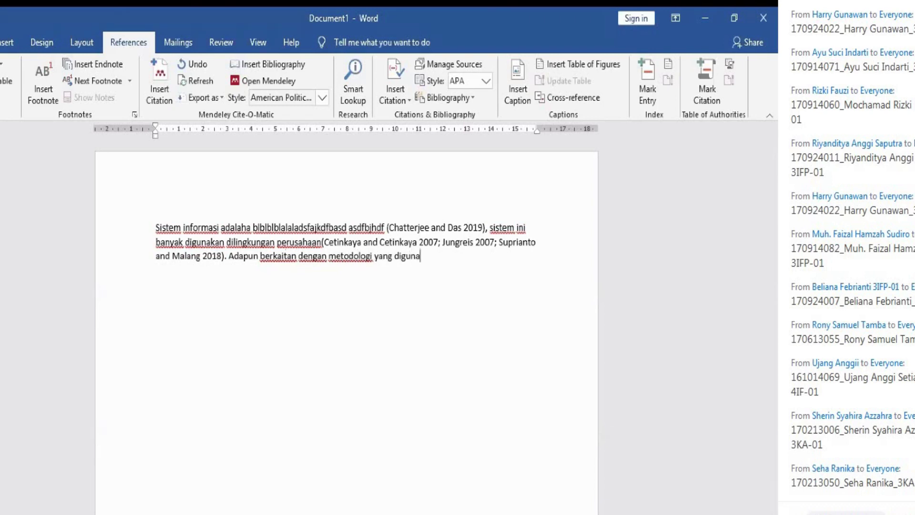
type("kan dalam pengem")
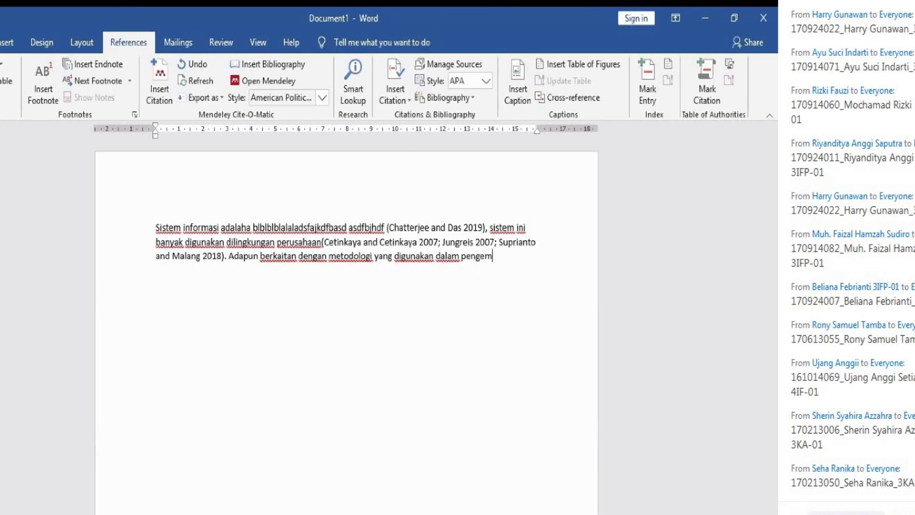
type("bangan sistem in")
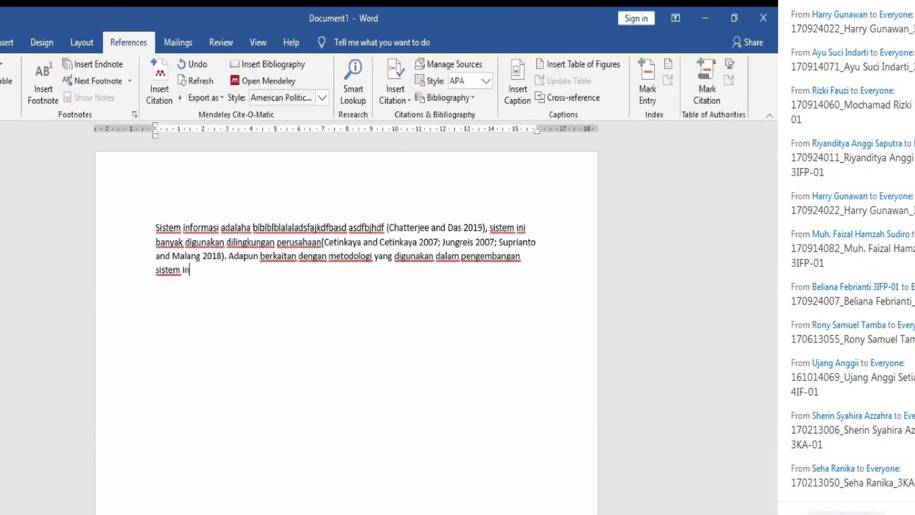
type("formasi maakuntans")
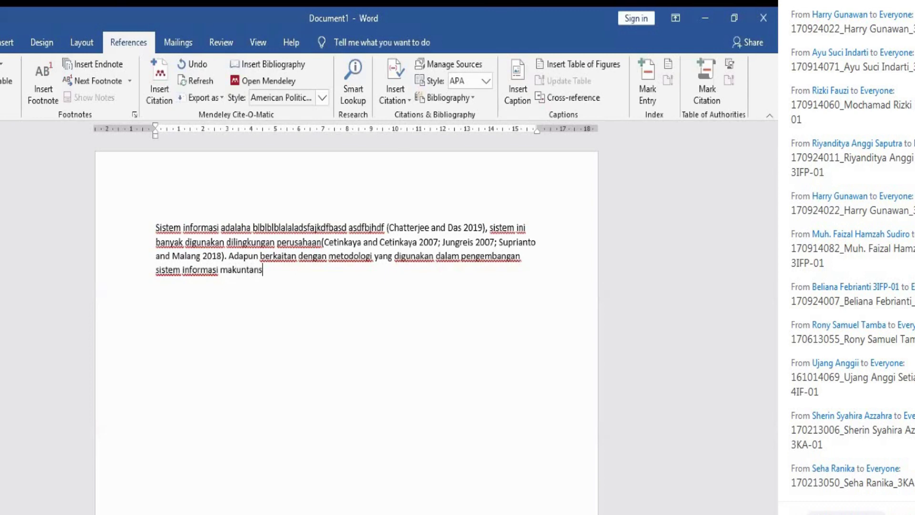
type("i, beberapa penel")
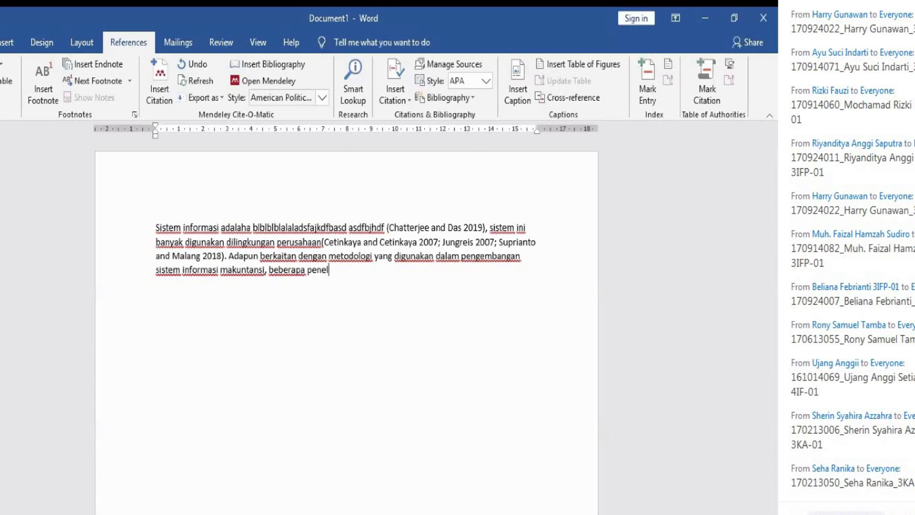
type("itian menggunak")
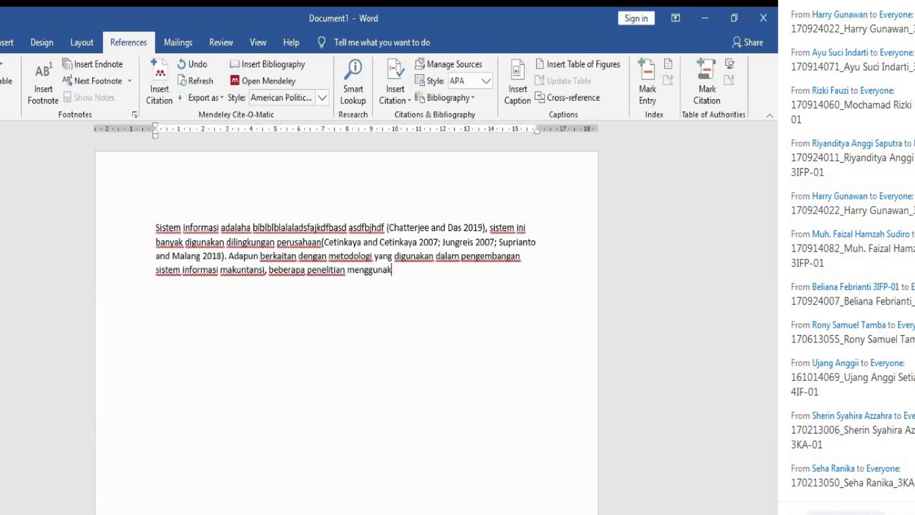
type("an metode wateral")
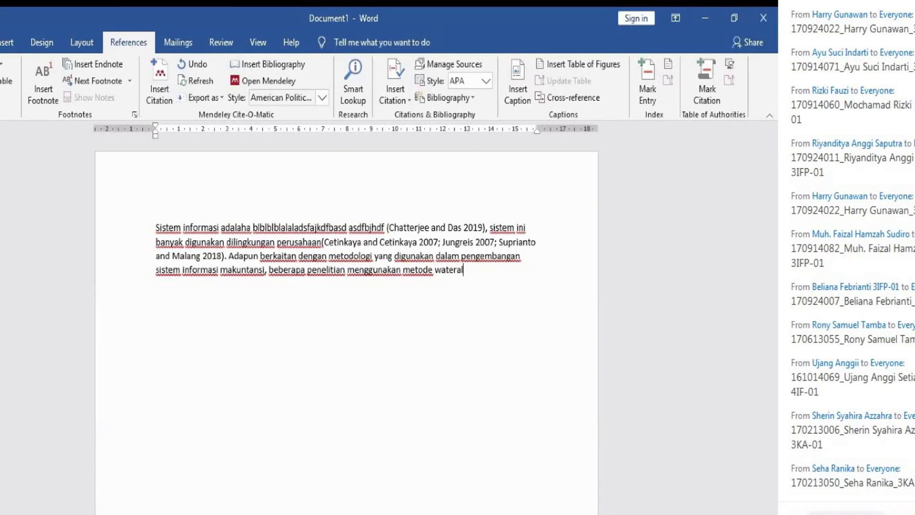
Cite "PENERAPAN V.S.N HARDWARE KEY SCHEME DENGAN RSA CRYPTOSYSTEM UNTUK PENGAMANAN PERANGKAT LUNAK" from the Mendeley library directly after "wateral"
left_click(162, 86)
left_click(546, 301)
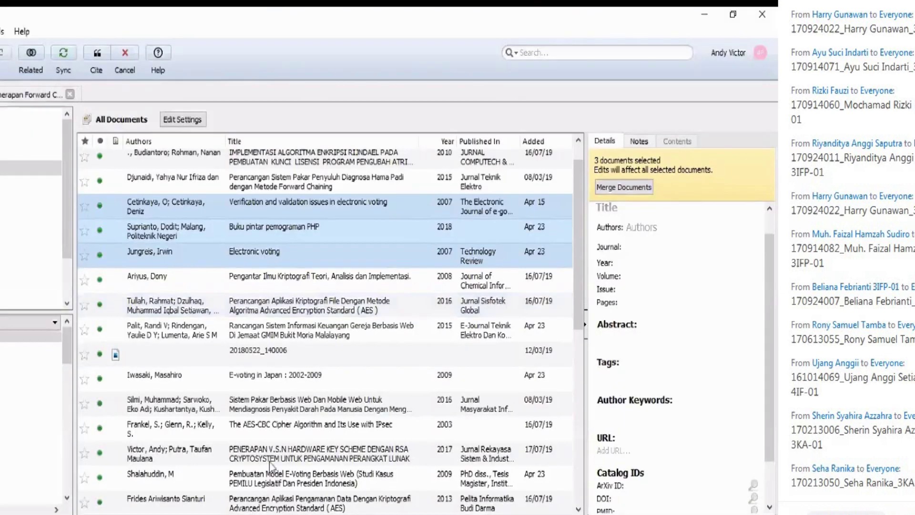
left_click(269, 457)
left_click(96, 54)
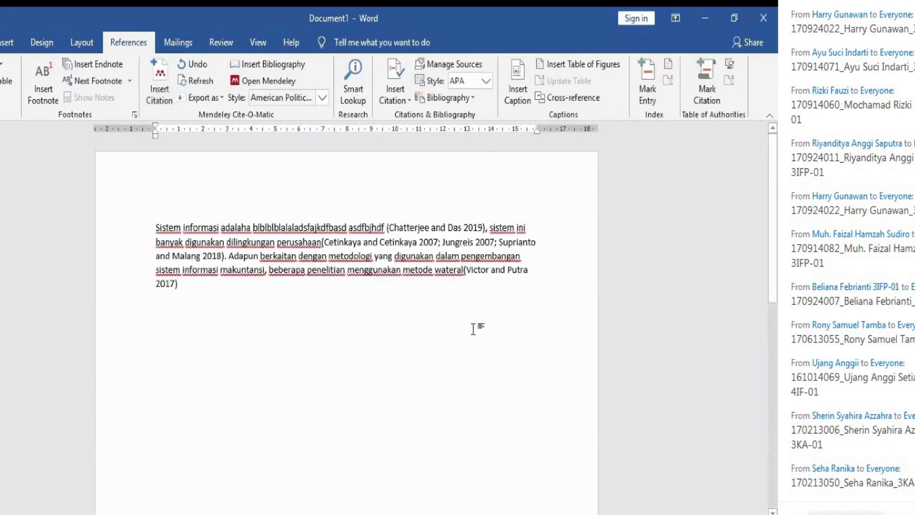
Continue with ", sedangkan penelitian" and cite "Implementasi Algoritma Kriptografi RSA untuk Enkripsi dan Dekripsi Email" through Mendeley
type(", sedan")
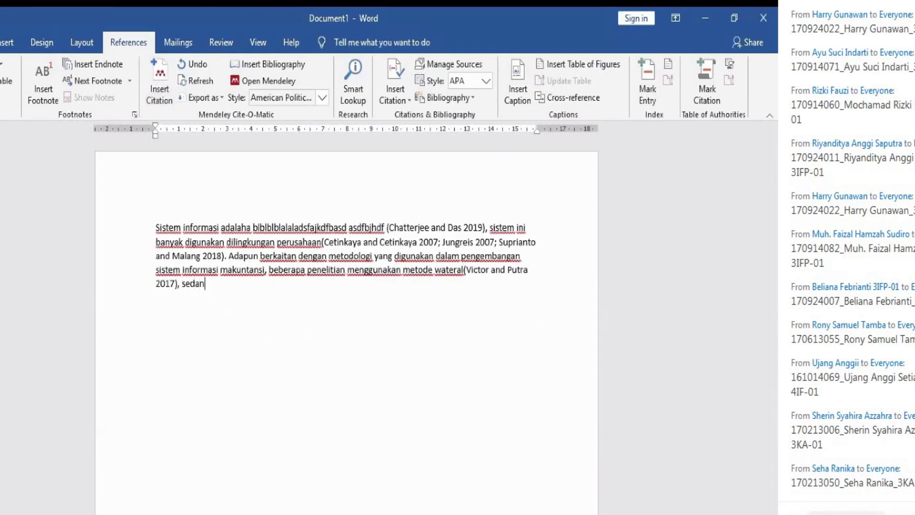
type("gkan penelitian")
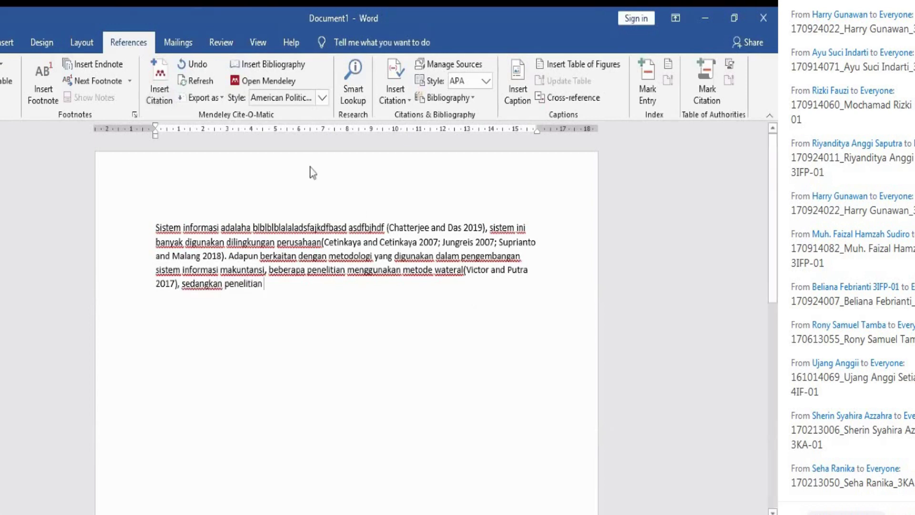
left_click(156, 85)
left_click(381, 327)
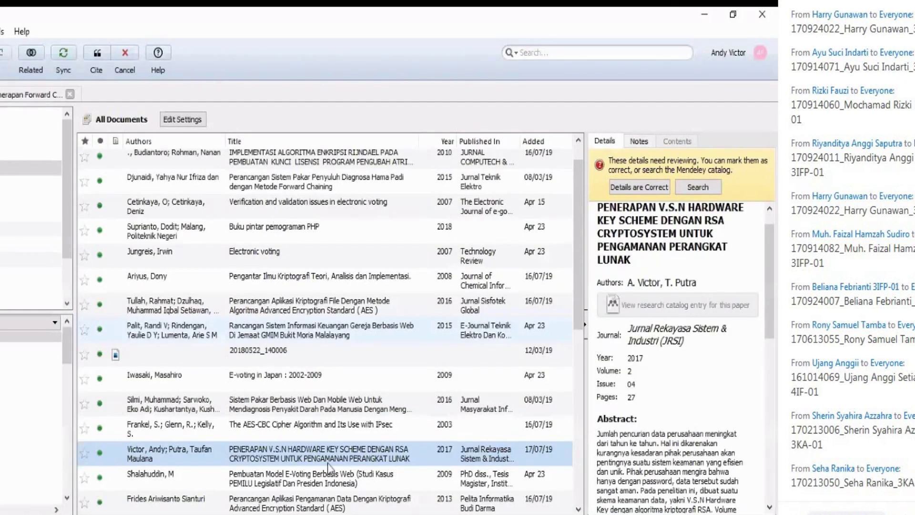
scroll(286, 206, "down", 4)
left_click(100, 56)
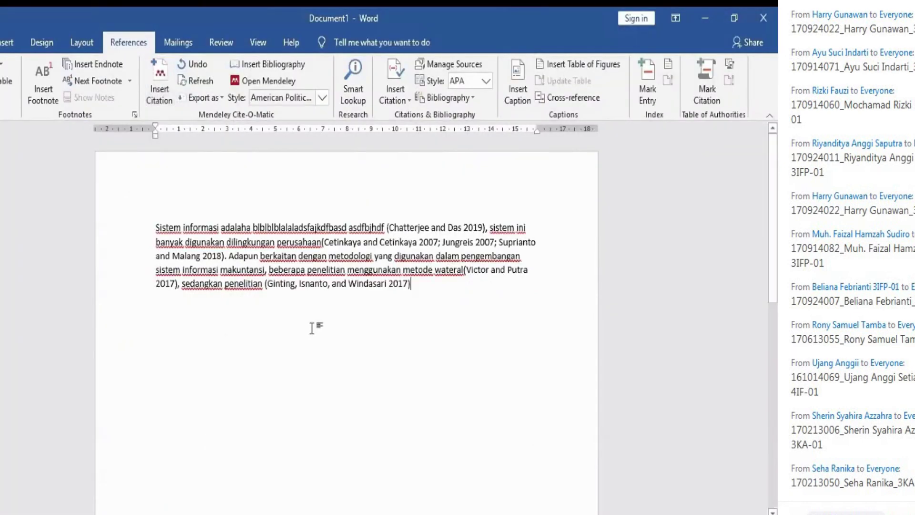
Complete the sentence with "menggunakan metode agile." and begin another with "Berbeda dengan yang dilakukan oleh"
type("menggunakan ")
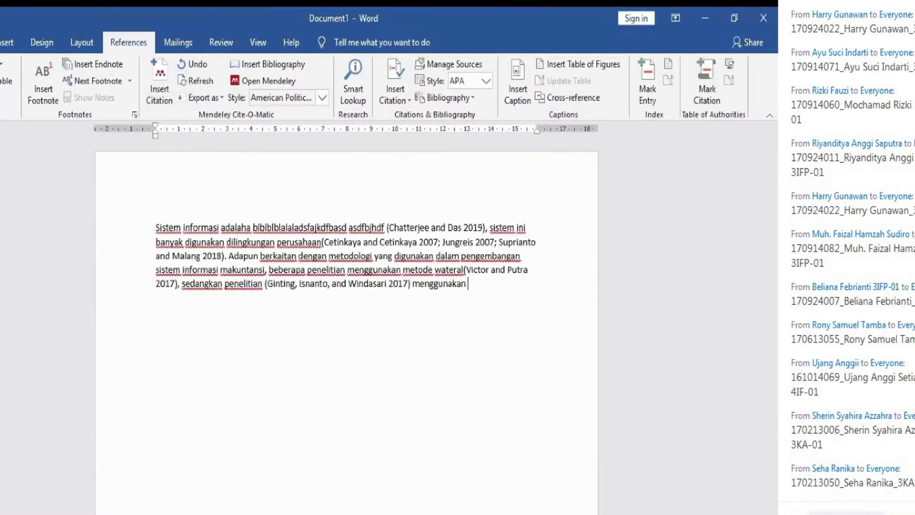
type("metode agile. berbedapa")
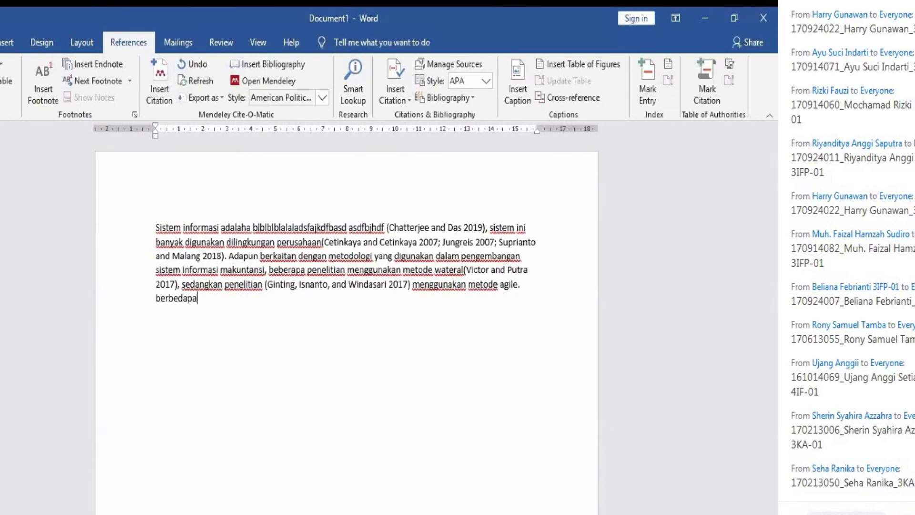
key("BackSpace")
key("BackSpace")
type("dengan yang dilakukan oleh")
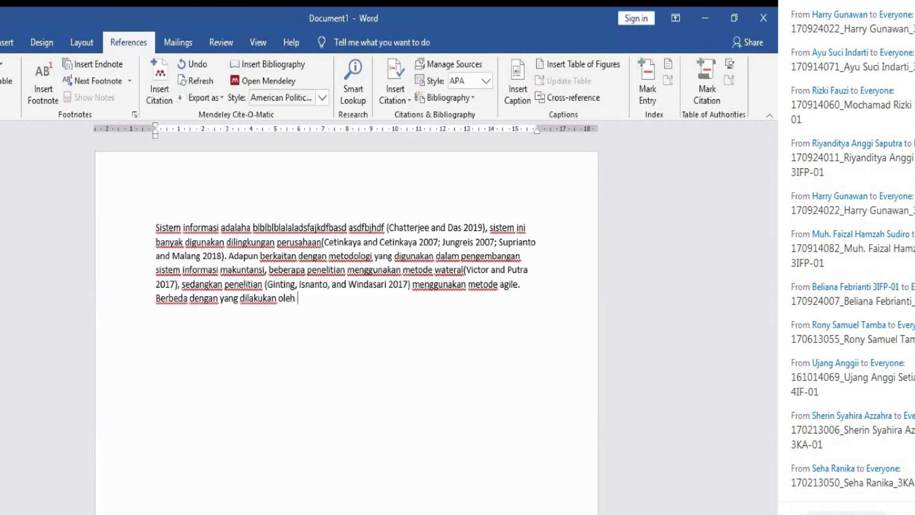
Cite "Perancangan Aplikasi Pengamanan Data Dengan Kriptografi Advanced Encryption Standard (AES)" through Mendeley after "dilakukan oleh"
left_click(159, 88)
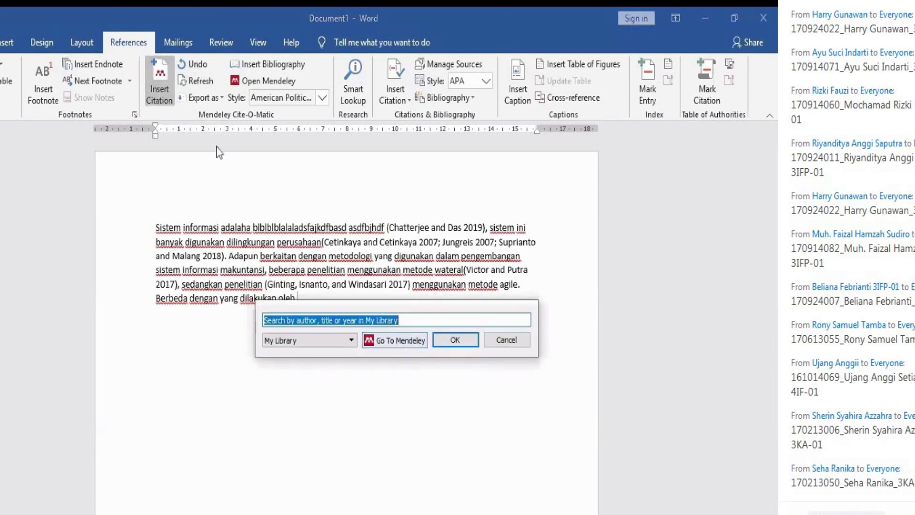
left_click(394, 342)
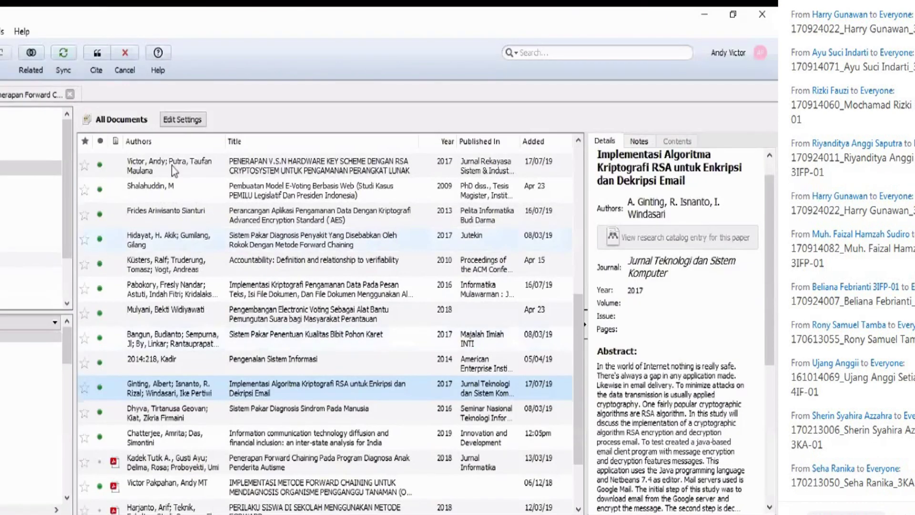
left_click(172, 215)
left_click(97, 54)
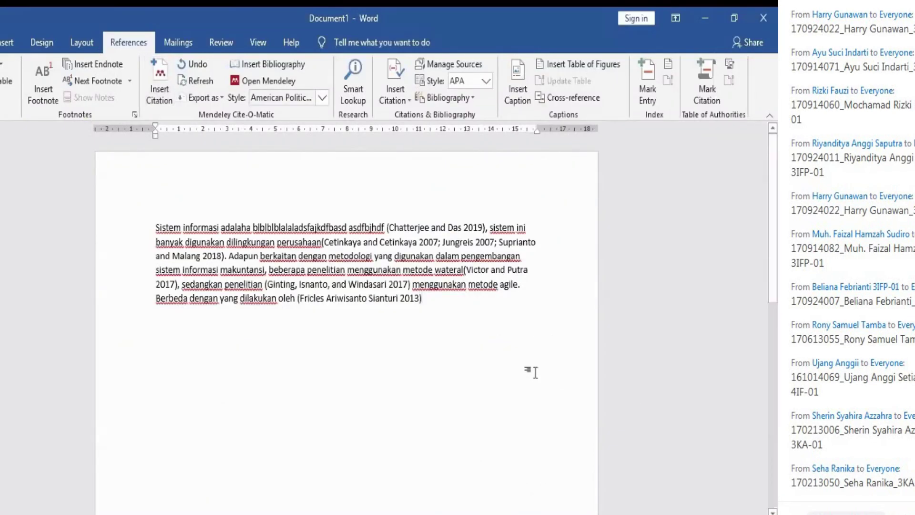
Finish the sentence after the AES citation with "pada penelitian metodlanakja adsfajksdfa menguhasdnajs kankjadfkja apa."
type("pada per")
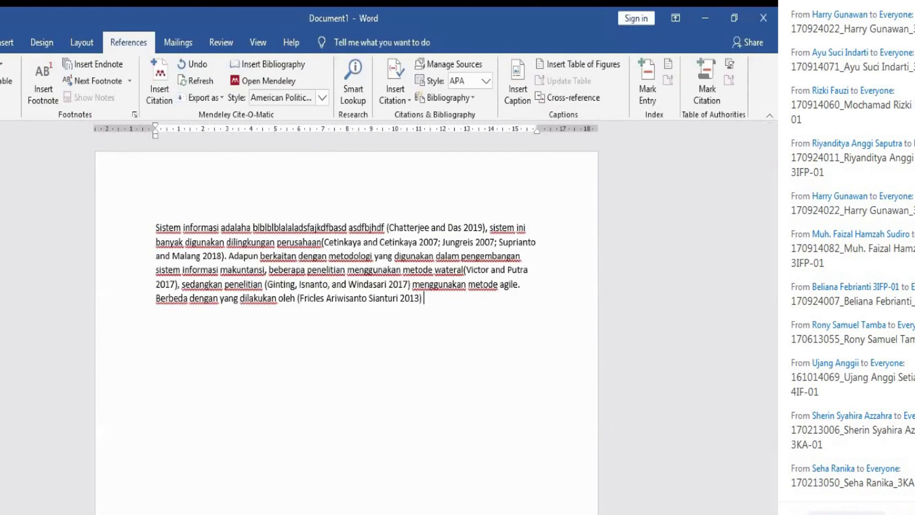
type("elitian metodlanakja")
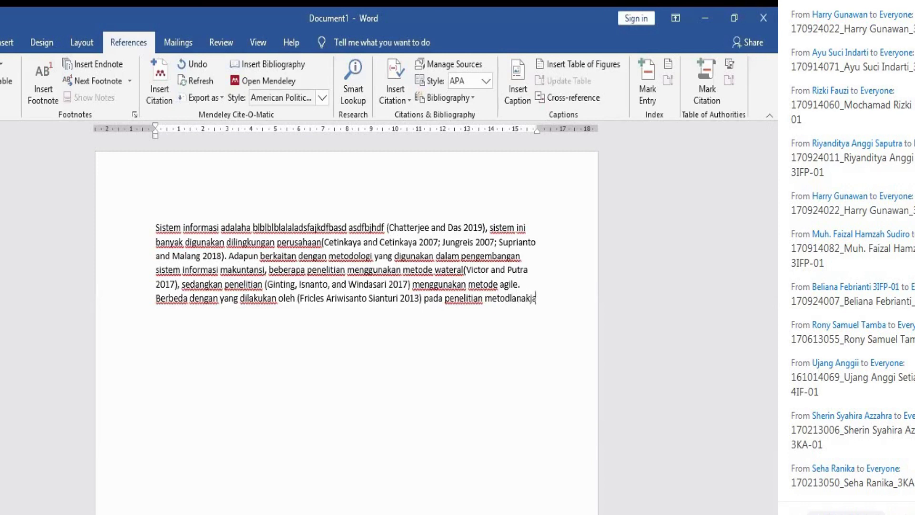
type(" adsfajksdfa menguhasd")
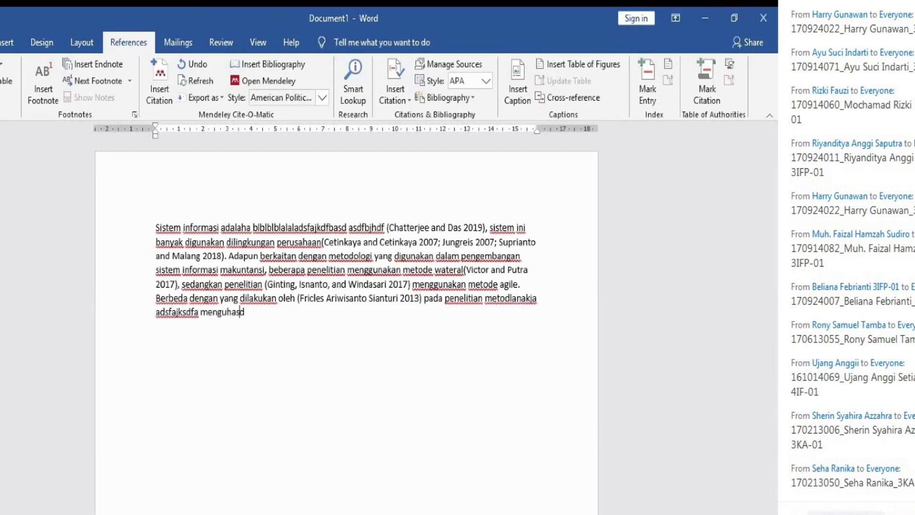
type("najs kankjadfkja apa.")
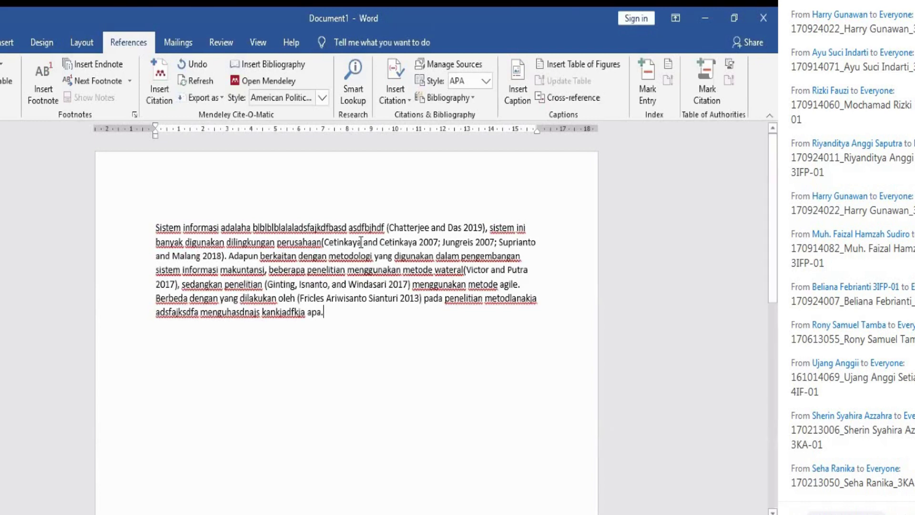
Highlight the combined three-source citation, the RSA e-mail citation and the AES citation in turn to review the in-text references
left_click_drag(325, 242, 539, 243)
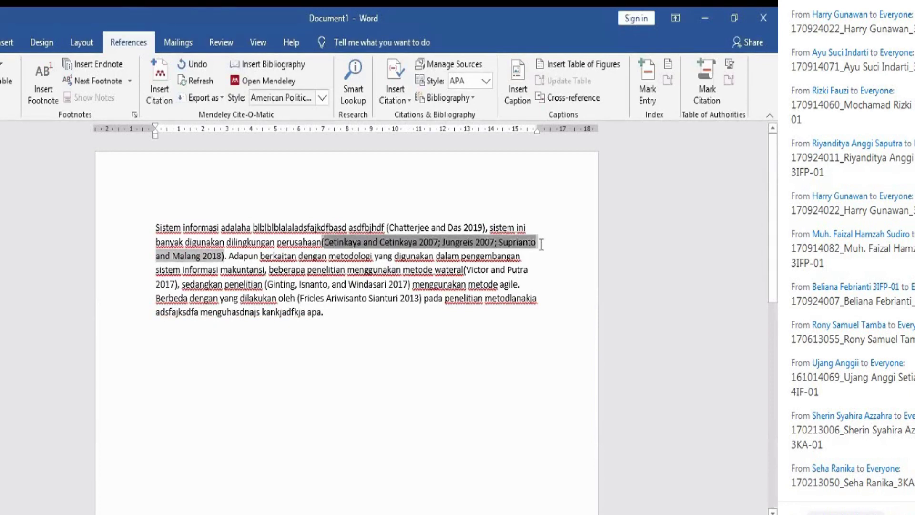
left_click_drag(268, 285, 409, 285)
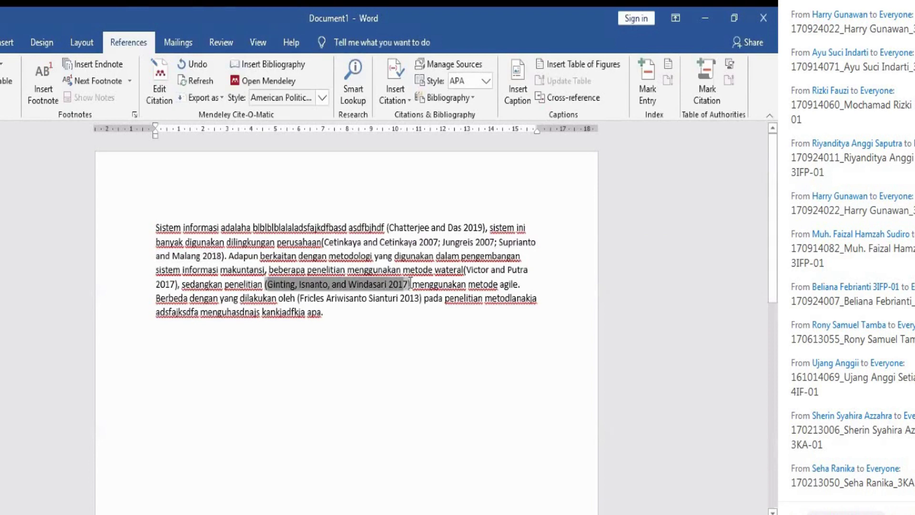
left_click(353, 298)
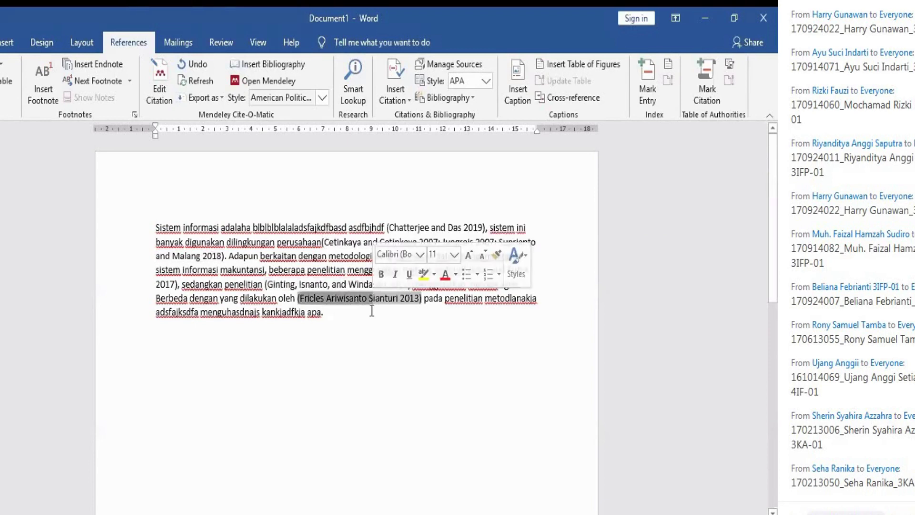
Below the paragraph, add filler lines "Asdnfaksdf asfdasdfas fasdfasdfas fasdfasdfnasdfa", "Adsfaskdfasdf", a blank line, "Asdfadfalsdf", "Asdfasdfkasldf" and "asdfalksdfjakf"
left_click(340, 326)
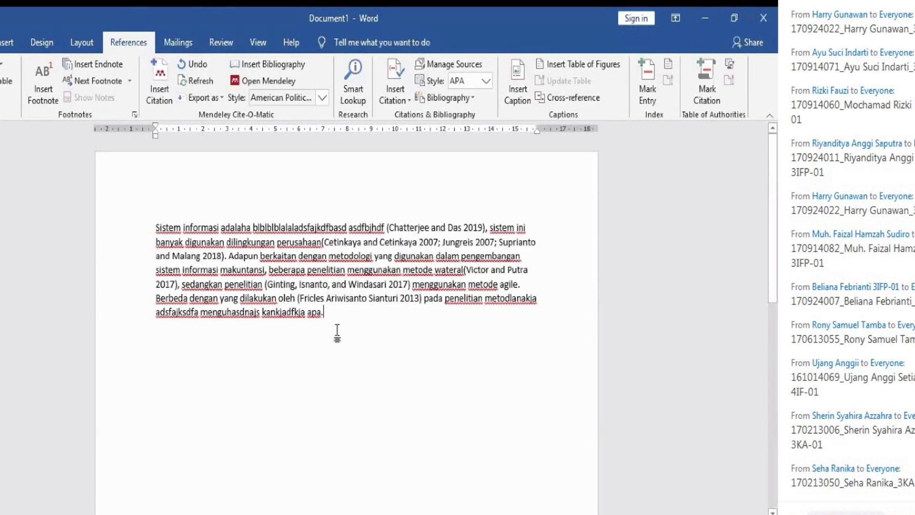
key("Return")
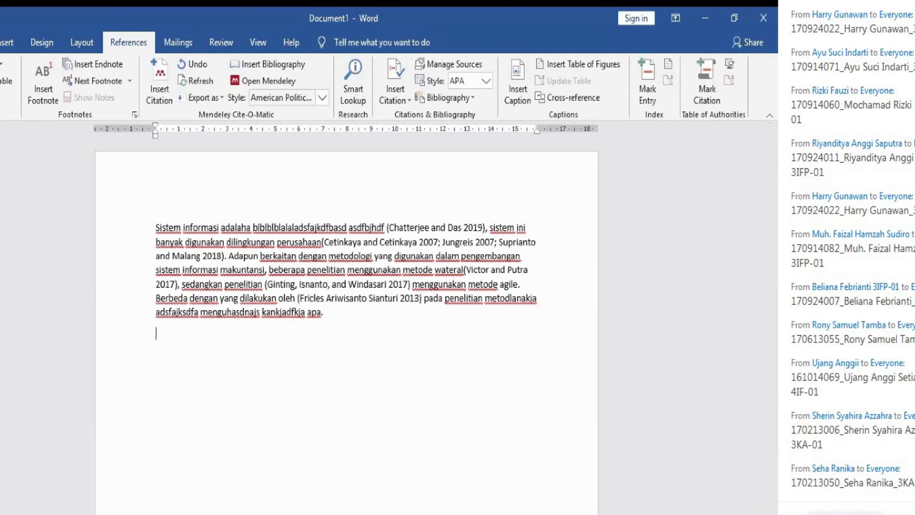
type("Asdnfaksdf a")
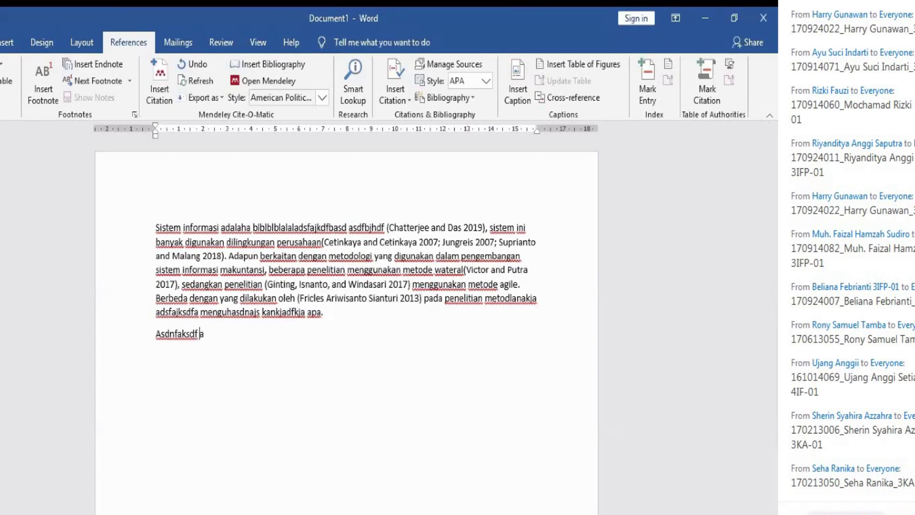
type("sfdasdfas fasdfasdfas fasdfasdfnasdfasdfasdfnas")
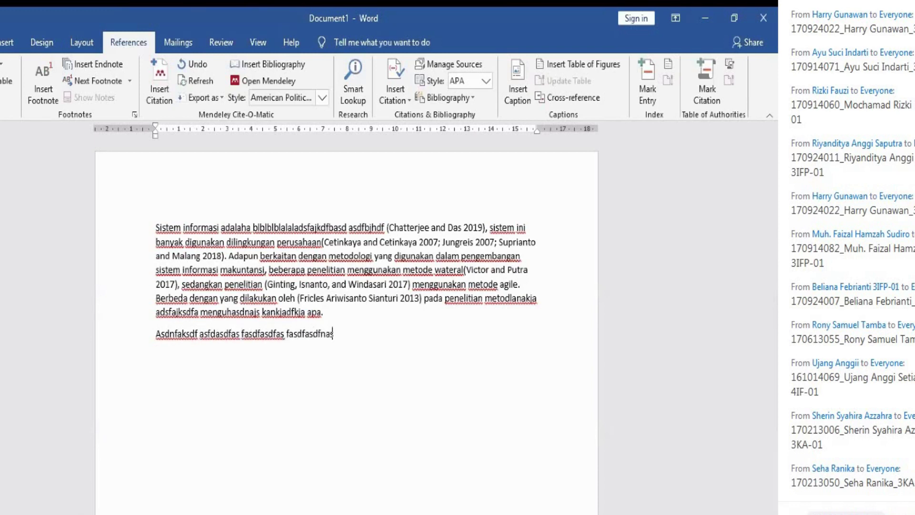
key("Return")
type("adsfaskdfasdf")
key("Return")
key("Return")
type("asdfadfalsdf")
key("Return")
type("asdfasdfkasldf")
key("Return")
type("asdfalksdfjakf")
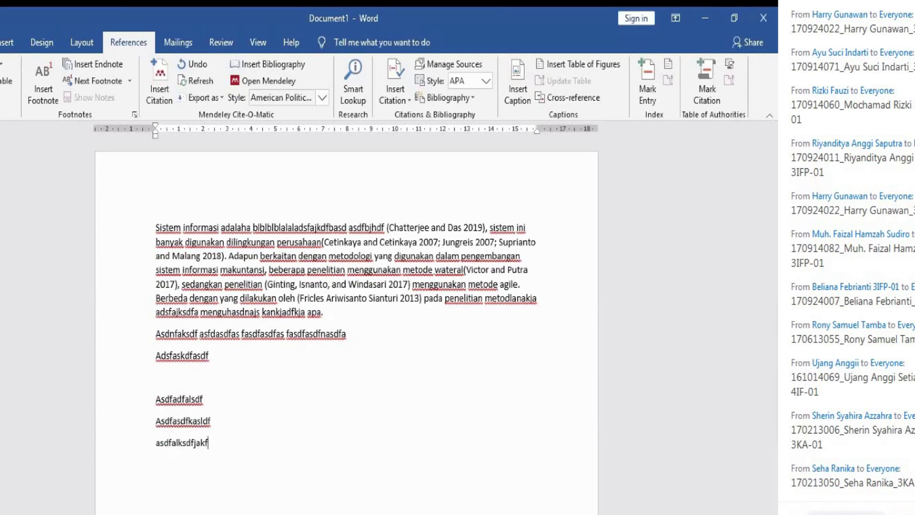
Cite "Sistem Pakar Diagnosis Penyakit Yang Disebabkan Oleh Rokok Dengan Metode Forward Chaining" through Mendeley after the last filler line
left_click(159, 86)
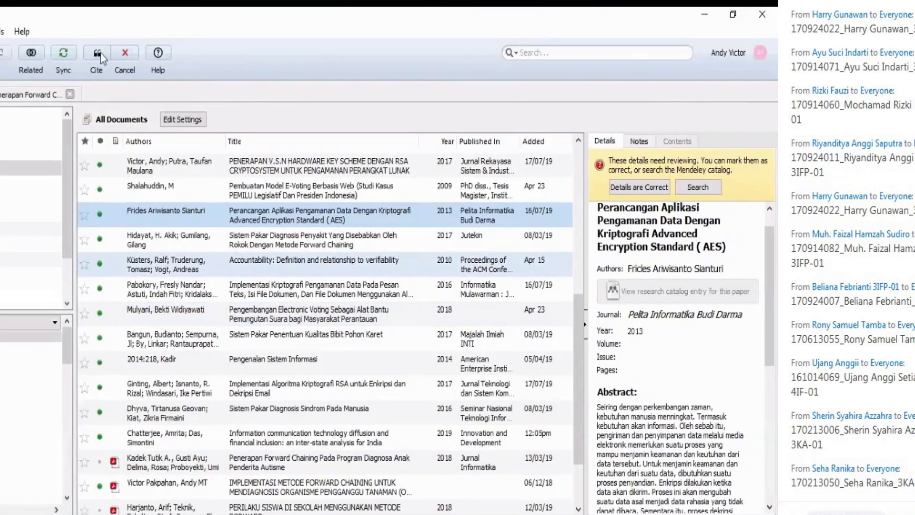
left_click(98, 57)
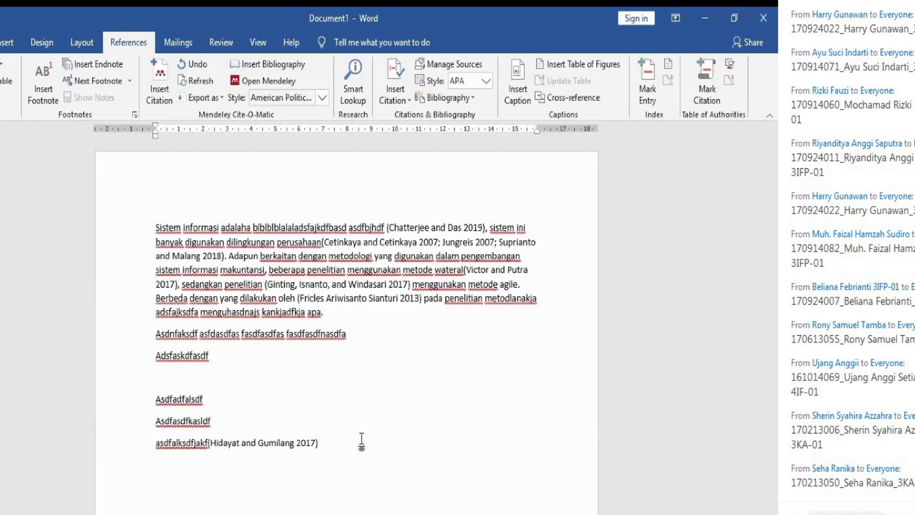
left_click(251, 443)
left_click(398, 445)
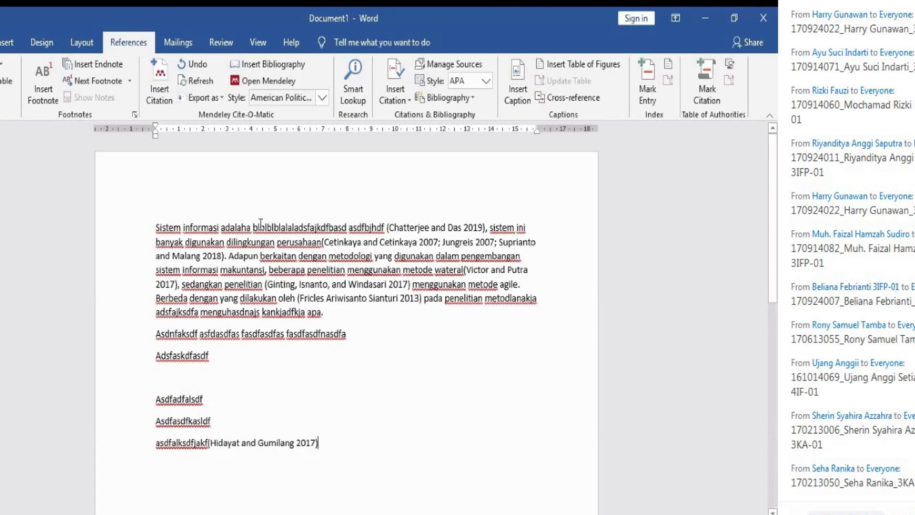
Add the heading "BAB II LANDASAN TEORI" above the opening paragraph, followed by a blank line
left_click(155, 228)
key("Return")
key("Up")
type("BAB II")
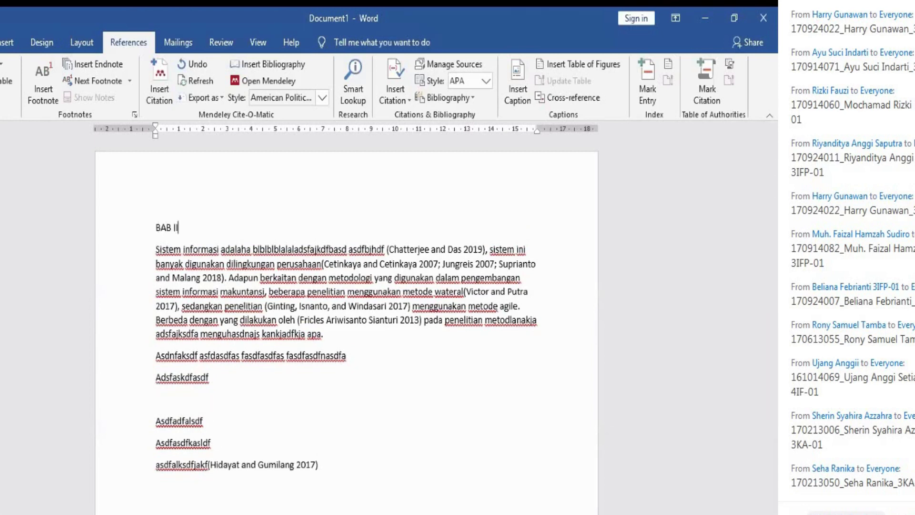
type(" LANDASAN TEORI")
key("Return")
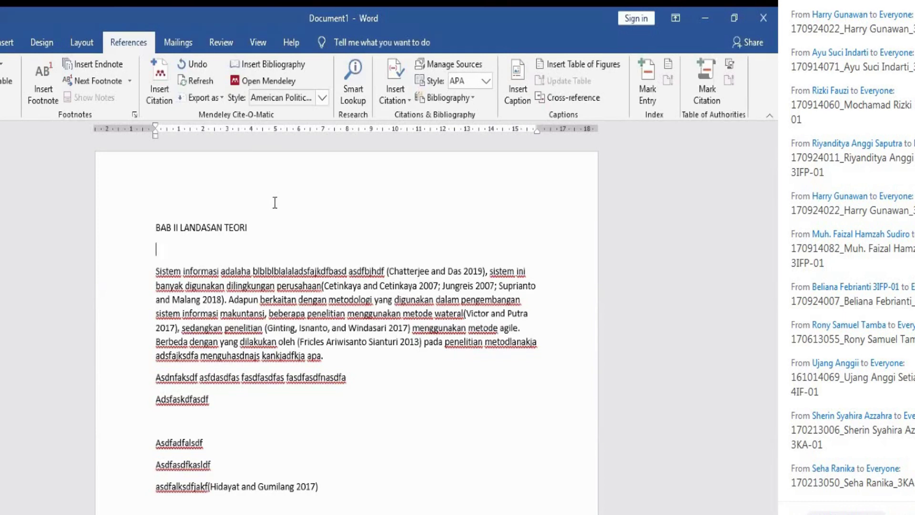
Add the heading "DAFTAR PUSTAKA" a few blank lines below the last filler line with its citation
scroll(368, 457, "down", 5)
left_click(387, 342)
key("Return")
key("Return")
key("Return")
key("Return")
key("Return")
key("Return")
key("Return")
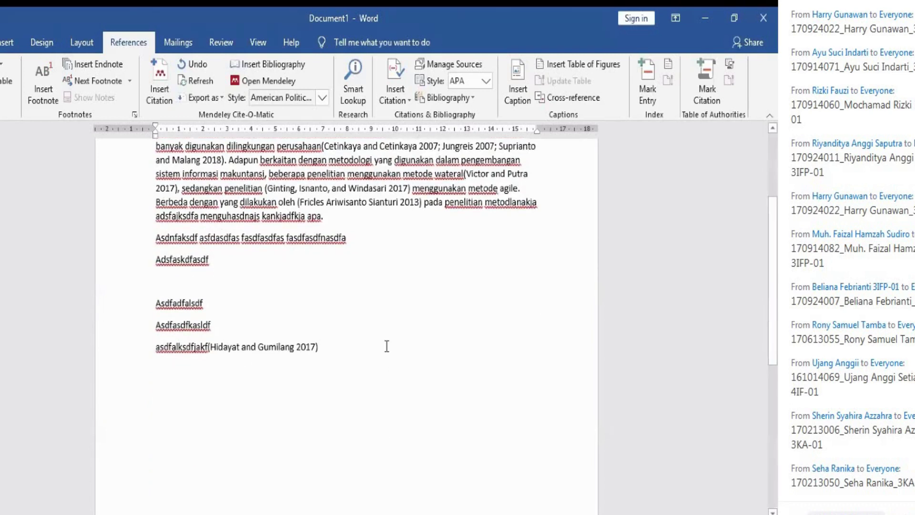
key("BackSpace")
key("BackSpace")
type("DAFTAR P")
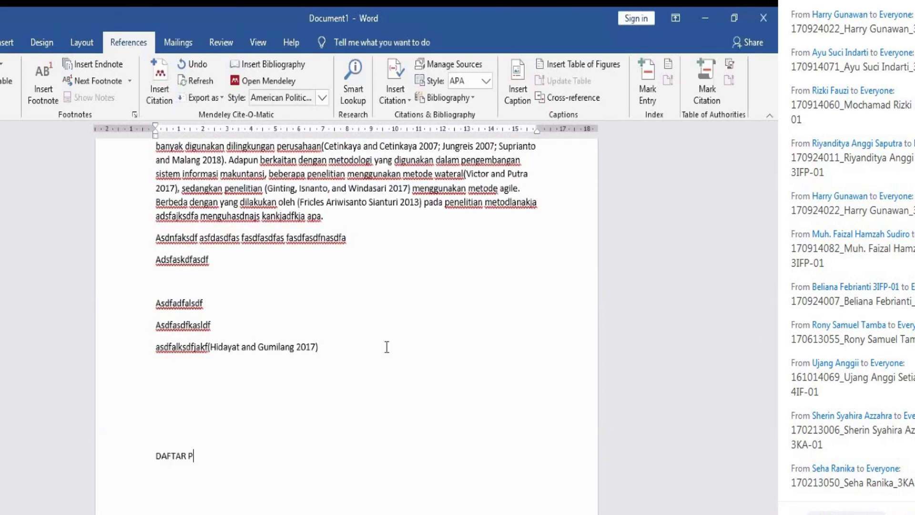
type("USTAKA")
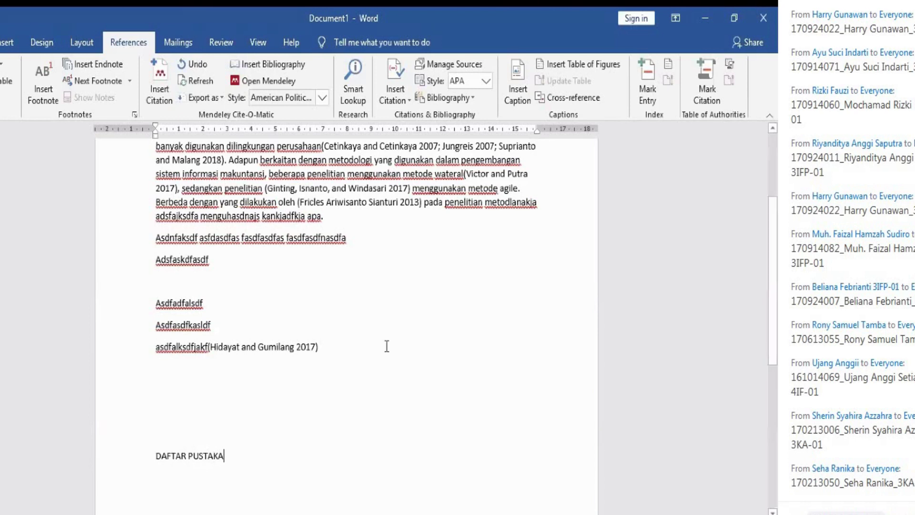
Under DAFTAR PUSTAKA, draft a manual numbered list with "AFASK", "ASDFAKNDF" and "ASDFKASD", and delete it
key("Return")
type("1. AFASK")
key("Return")
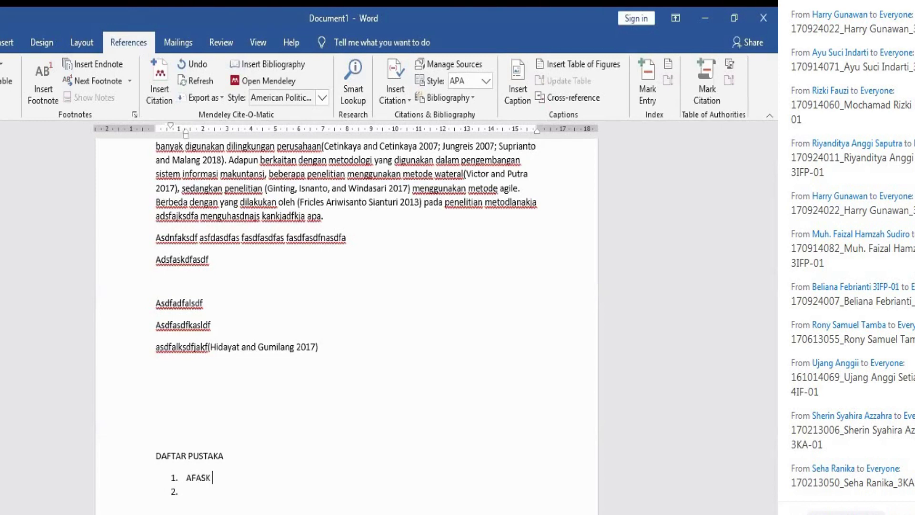
type("ASDFAKNDF")
key("Return")
type("ASDFKASD")
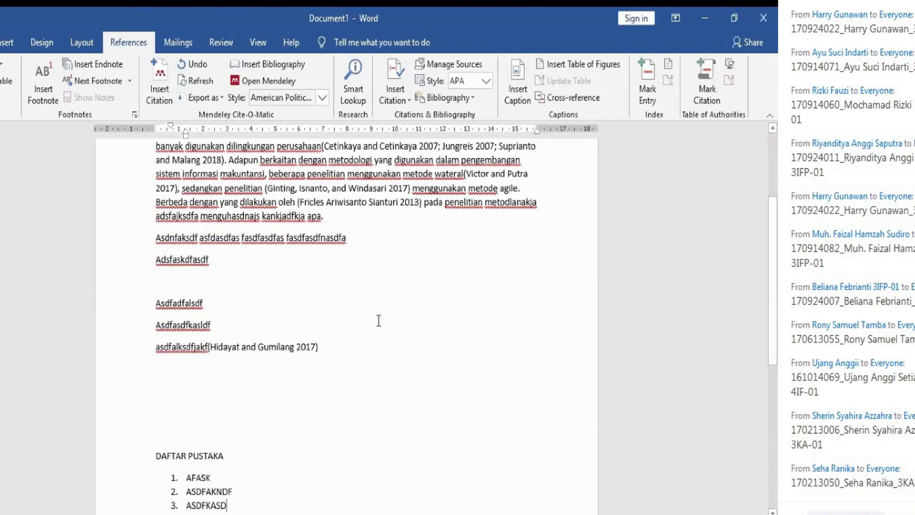
left_click_drag(229, 503, 201, 482)
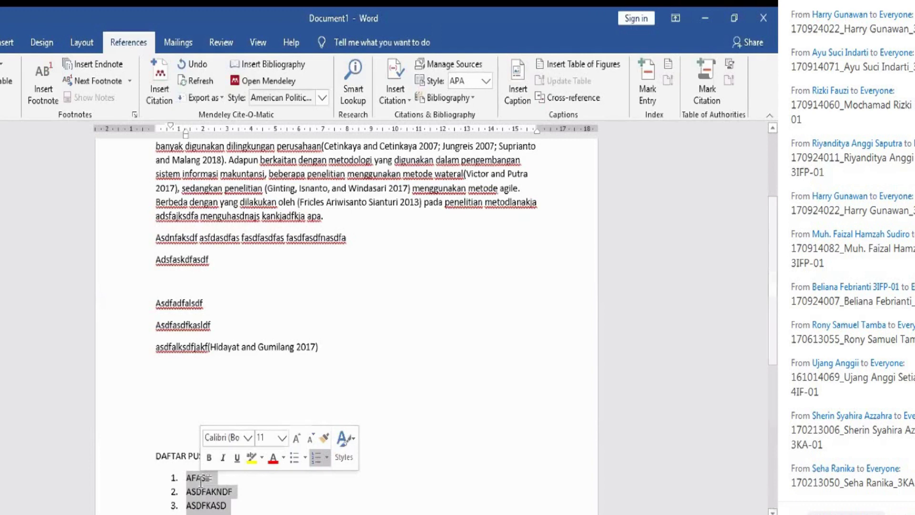
key("BackSpace")
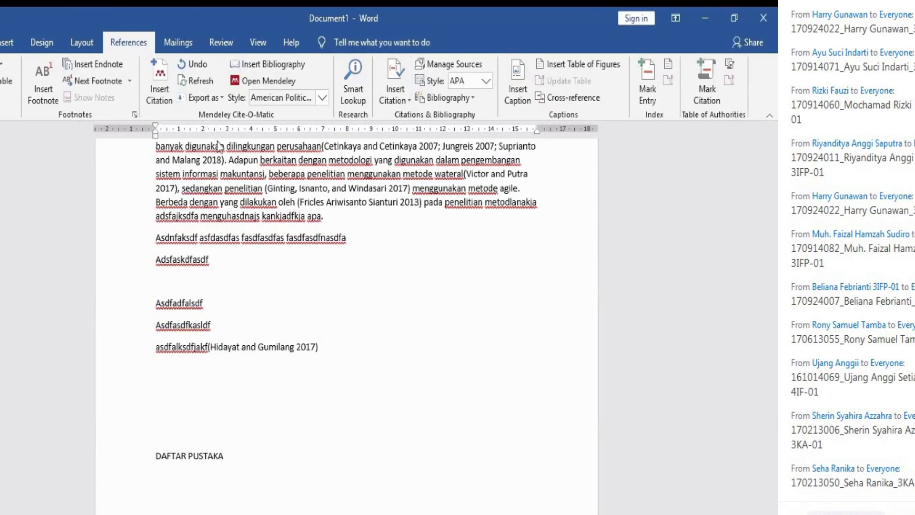
Insert the Mendeley bibliography below the DAFTAR PUSTAKA heading and highlight the whole reference list
left_click(261, 67)
scroll(397, 372, "down", 1)
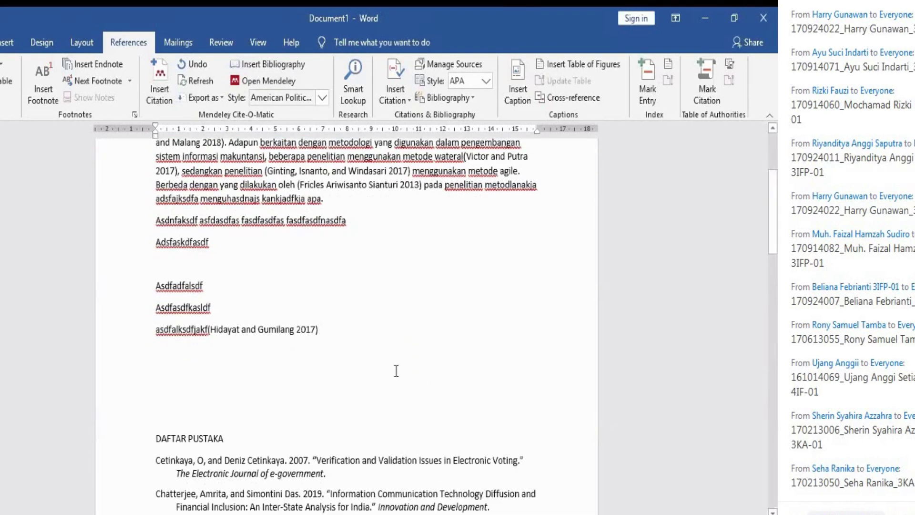
scroll(335, 399, "down", 5)
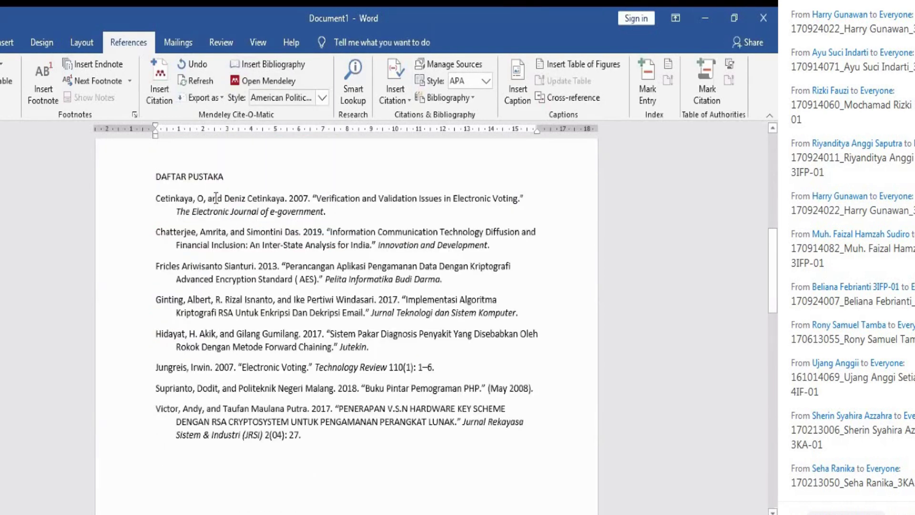
left_click(215, 198)
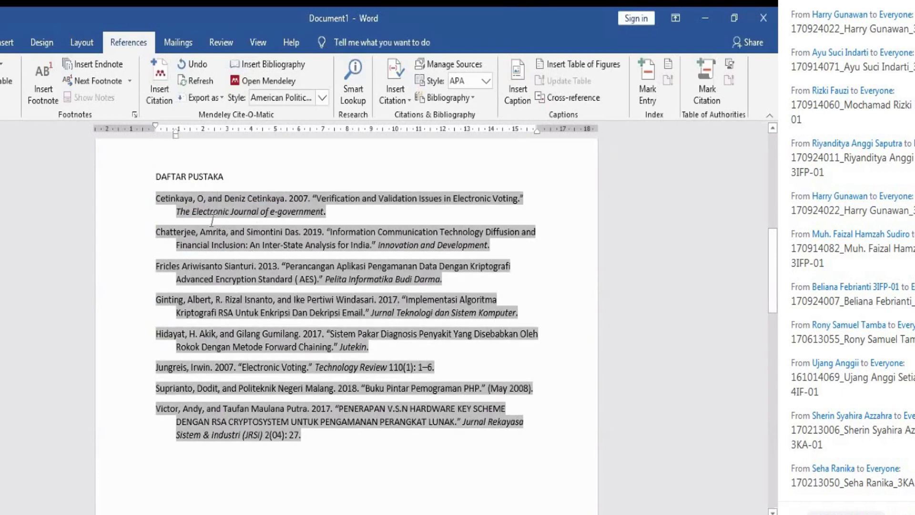
Compare the combined three-source citation, the 2019 citation and the RSA e-mail citation with their entries in the bibliography
scroll(167, 207, "up", 10)
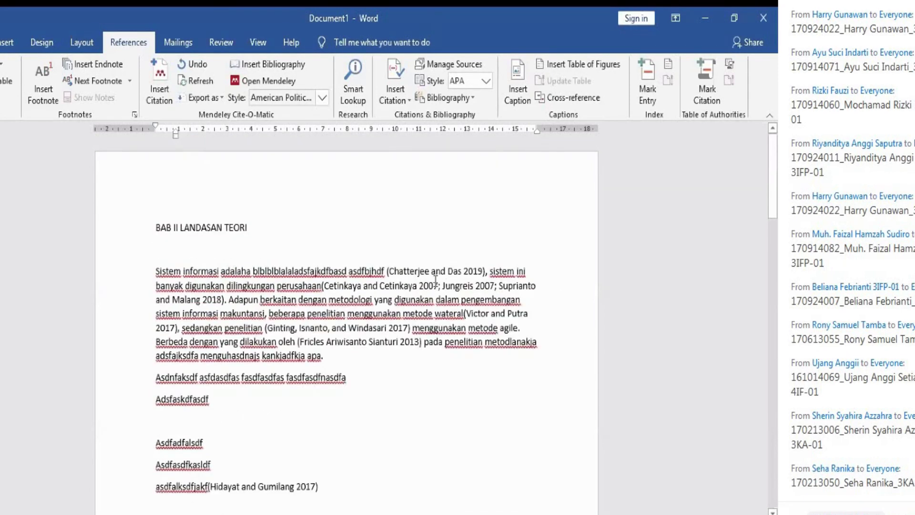
left_click(354, 286)
scroll(451, 363, "down", 9)
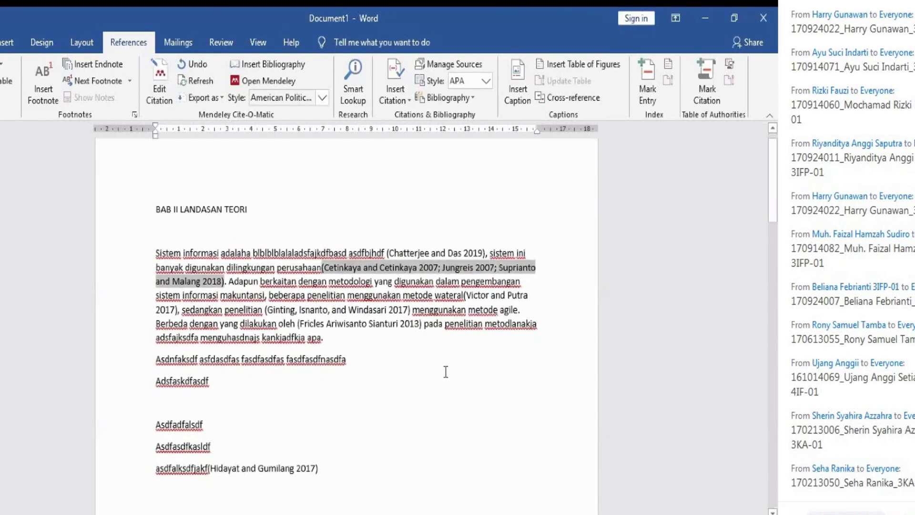
left_click(229, 351)
scroll(456, 334, "up", 7)
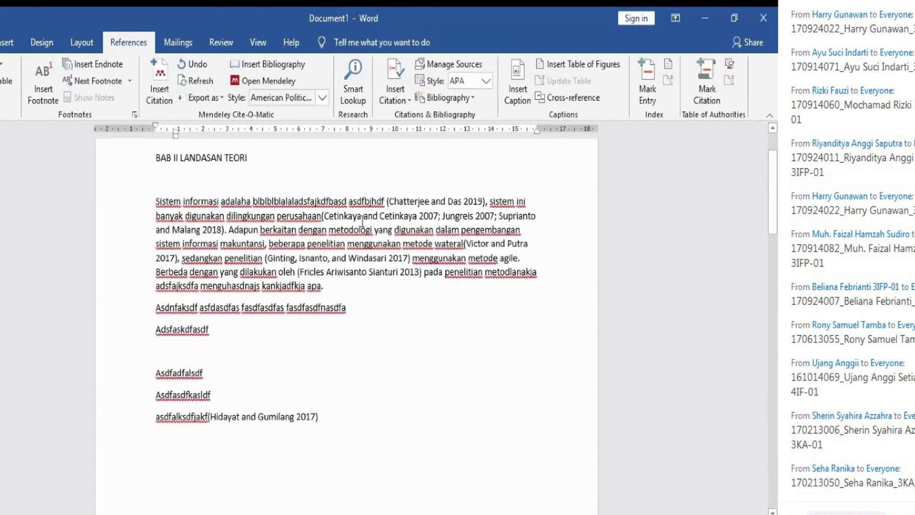
left_click(420, 201)
scroll(344, 366, "down", 3)
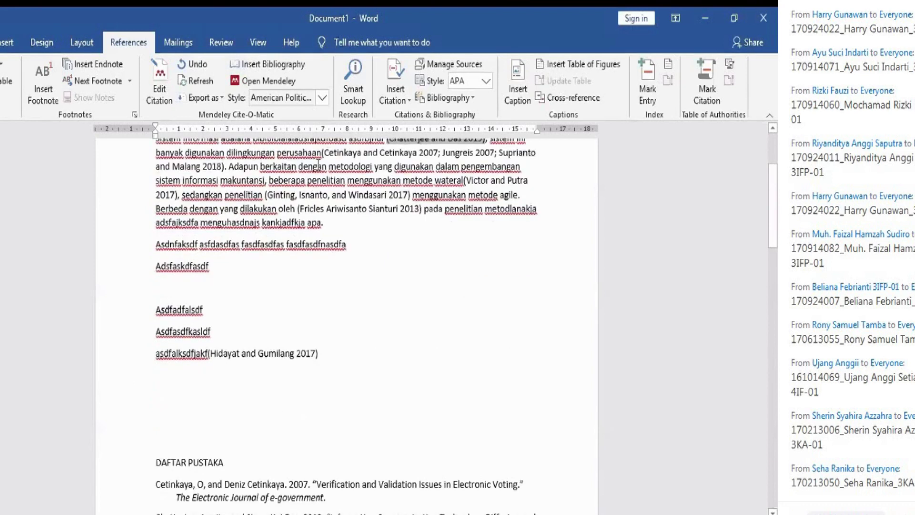
left_click_drag(275, 188, 359, 189)
scroll(351, 298, "down", 10)
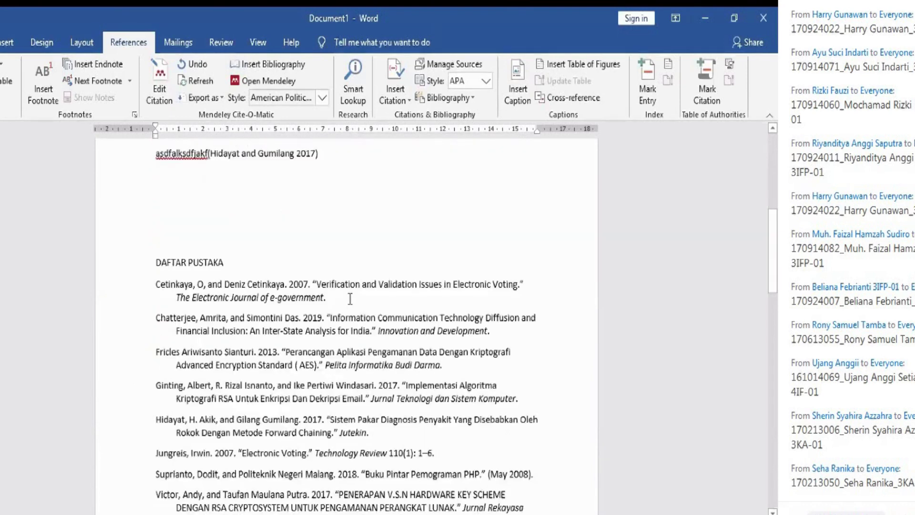
Match the AES citation in the paragraph to its bibliography entry and review the remaining listed references
scroll(165, 261, "up", 3)
left_click(161, 265)
left_click(257, 269)
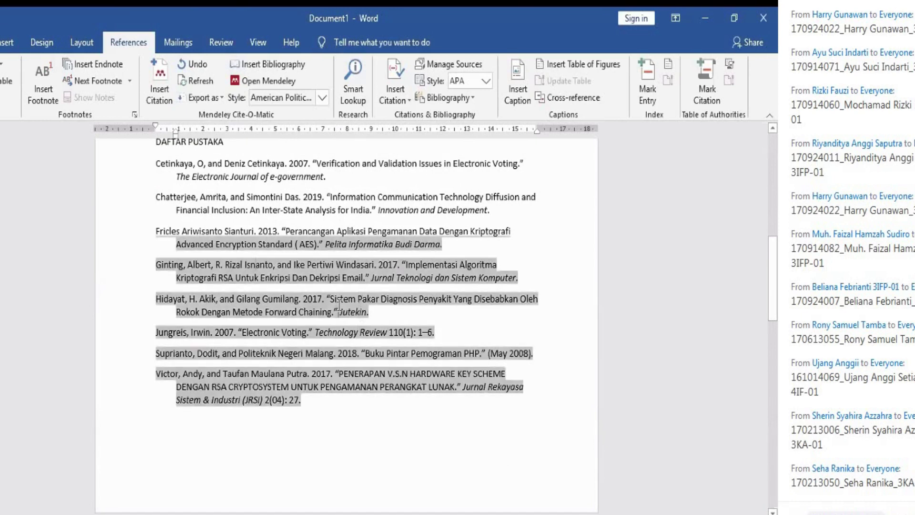
scroll(339, 304, "up", 7)
left_click(327, 237)
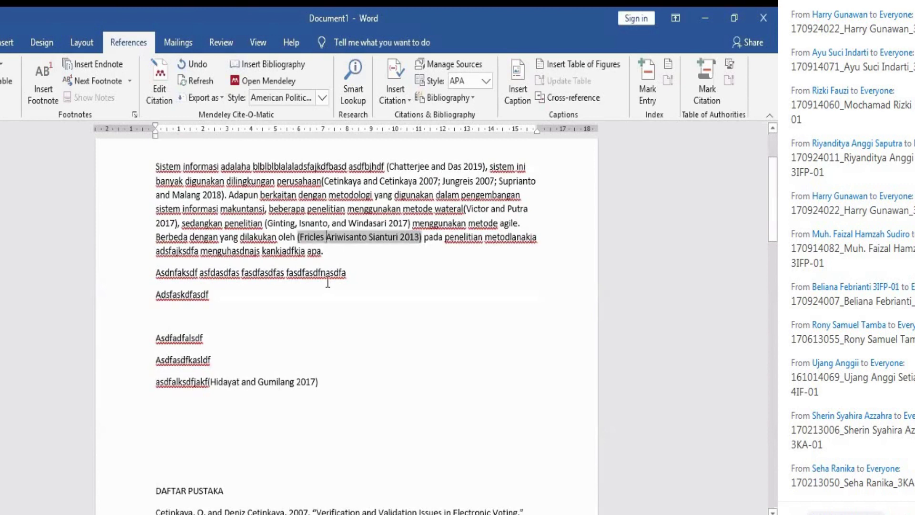
scroll(327, 283, "down", 7)
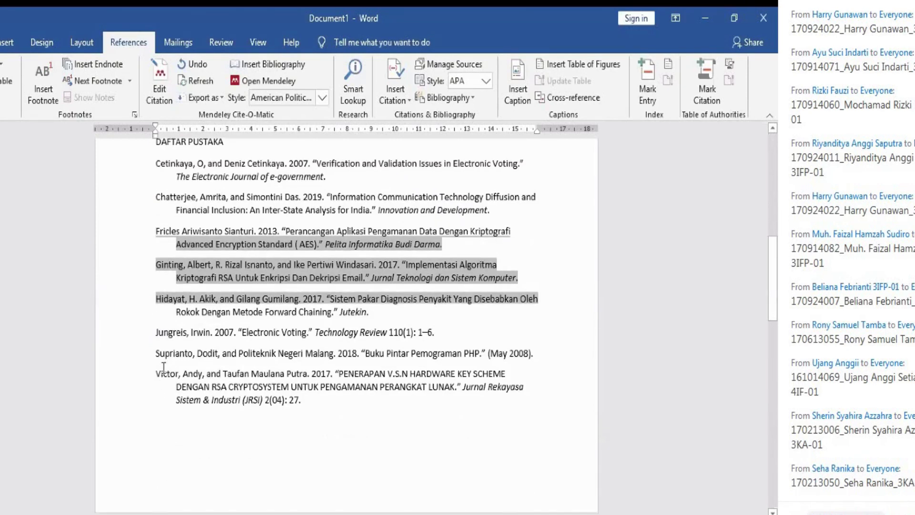
left_click(164, 367)
scroll(555, 278, "up", 3)
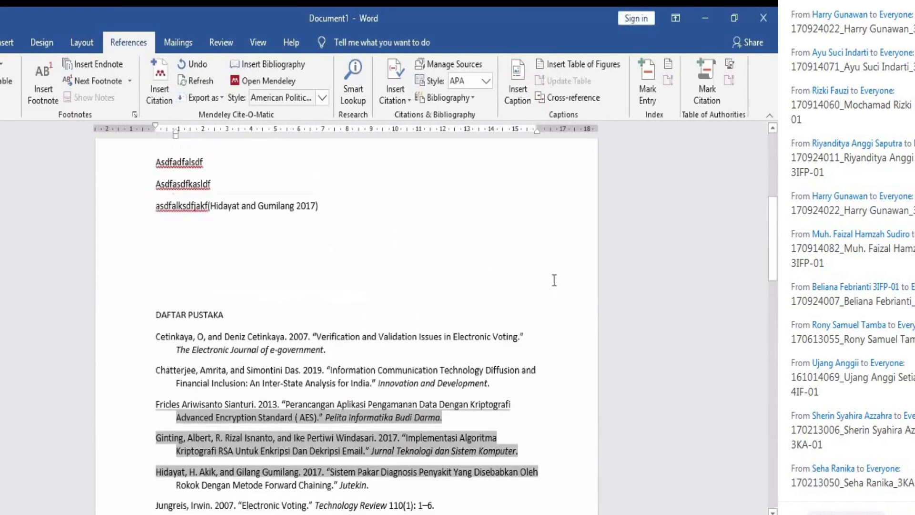
scroll(554, 280, "up", 3)
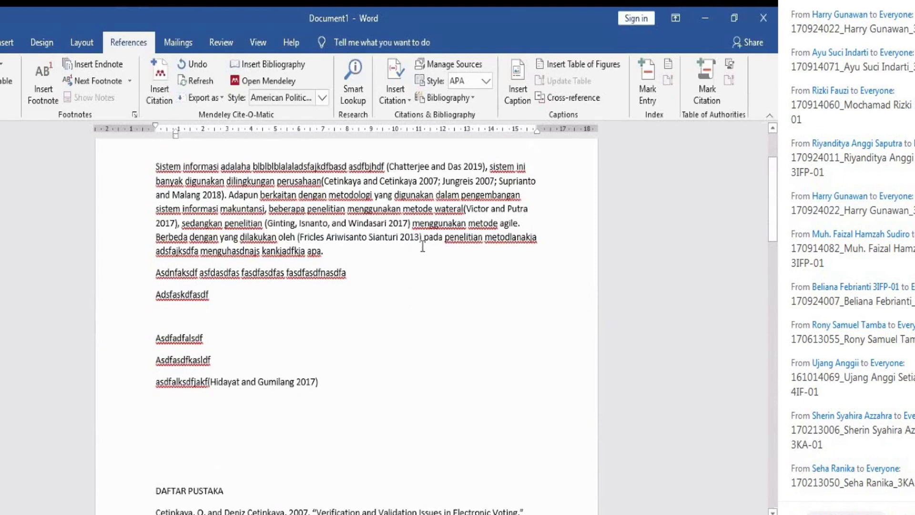
Extend the end of the paragraph with the filler text "FKASDFASDFN afaskfdhasf asfdasjkdfhas asfdasfdasfaf asdfaskdhfaksjd"
left_click(423, 246)
left_click(349, 253)
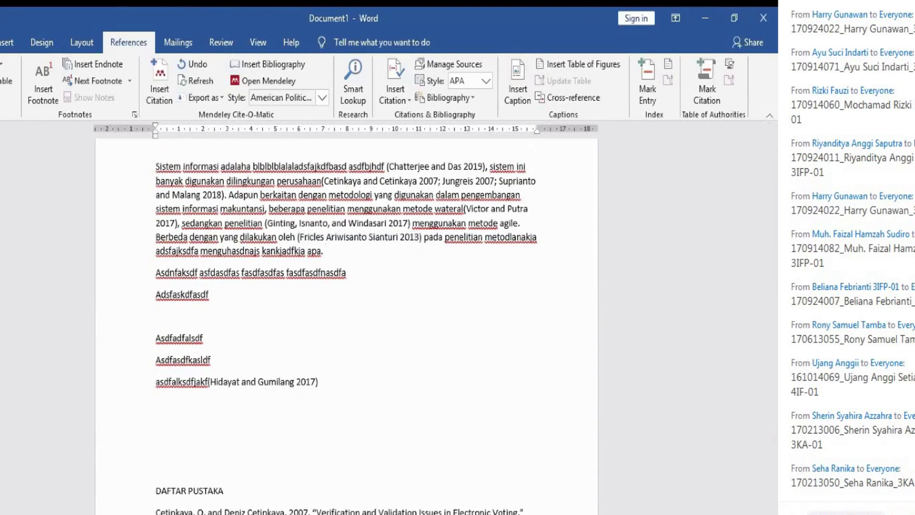
type("FKASDFASDFN afask")
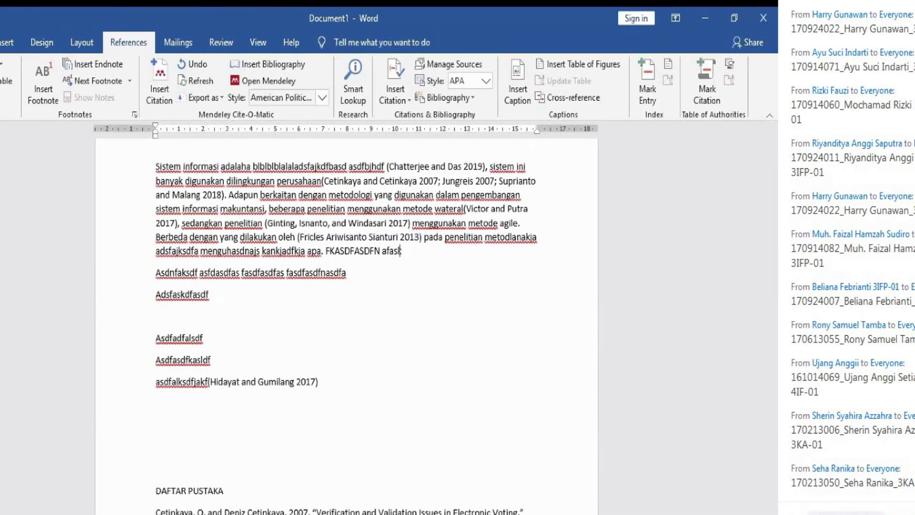
type("fdhasf  asfdasjkdfhas asfdasfda")
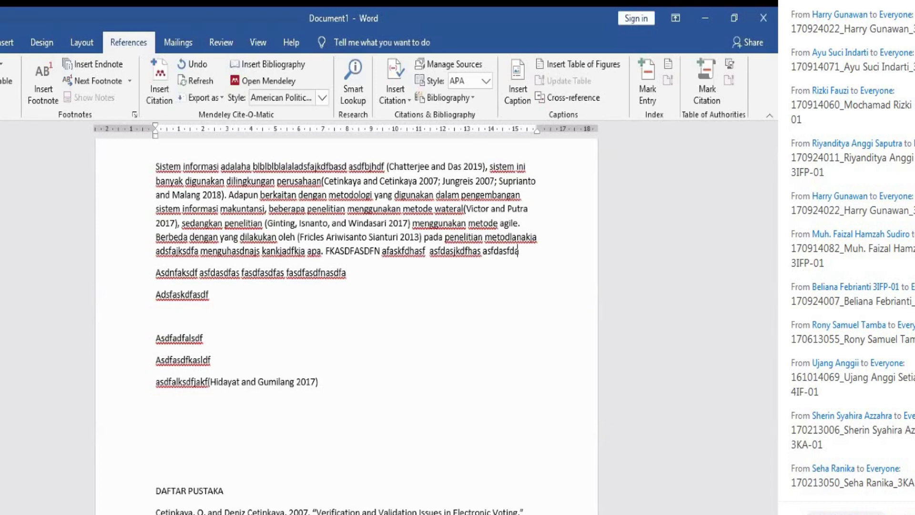
type("sfaf asdfaskdhfaksjd")
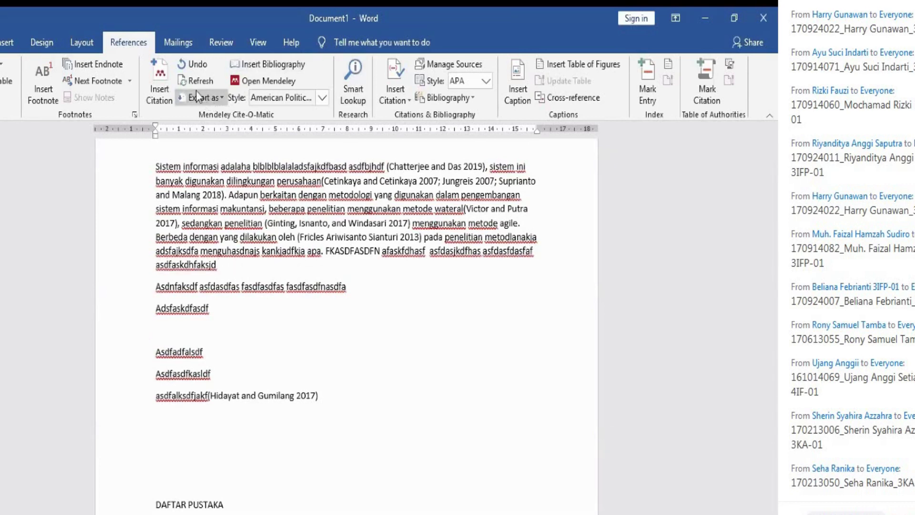
Cite "Sistem Pakar Diagnosa Penyakit Udang Vannamei Menggunakan Metode Forward Chaining Berbasis Web" through Mendeley after the new text, ending with a period
left_click(160, 83)
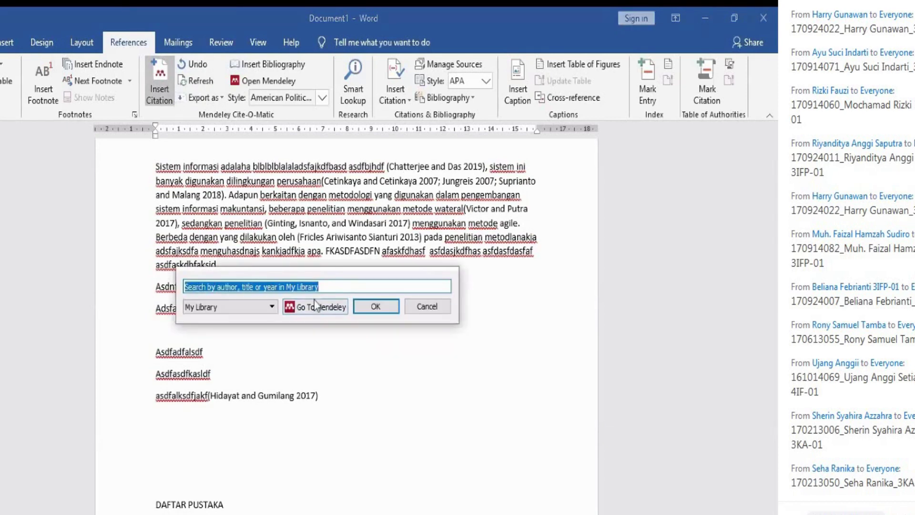
left_click(314, 304)
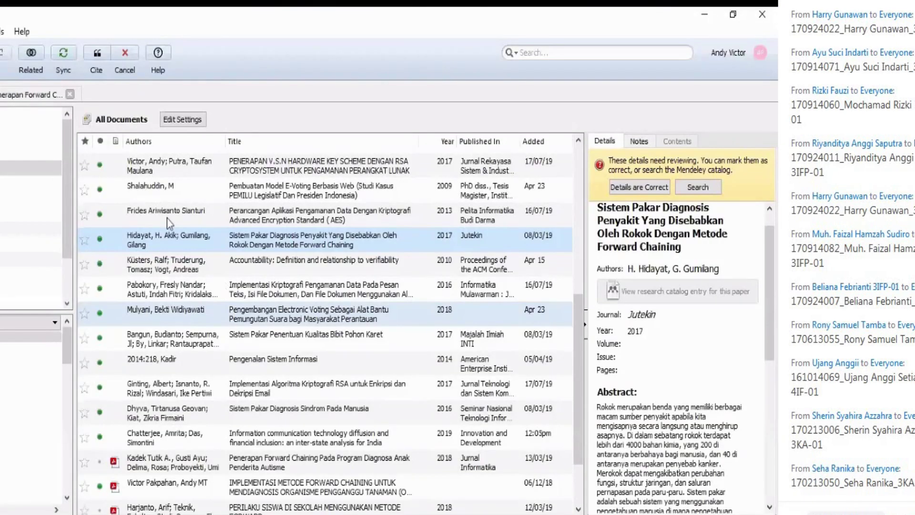
scroll(215, 438, "down", 2)
left_click(201, 453)
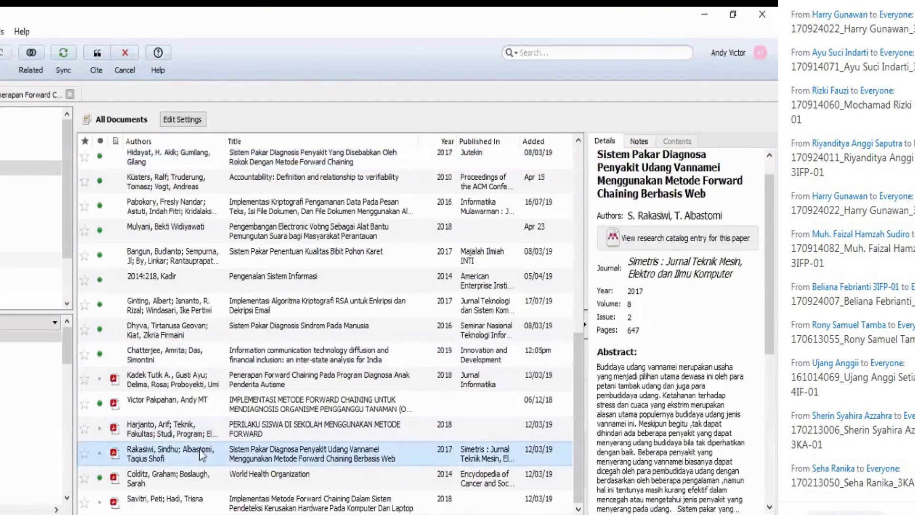
left_click(100, 56)
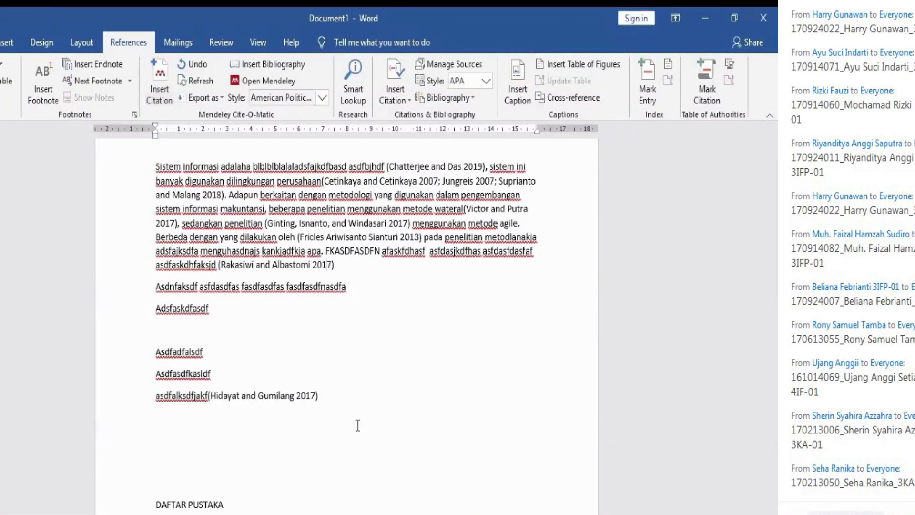
type(".")
Refresh the Mendeley references and highlight the Udang Vannamei entry in the bibliography
scroll(302, 265, "down", 2)
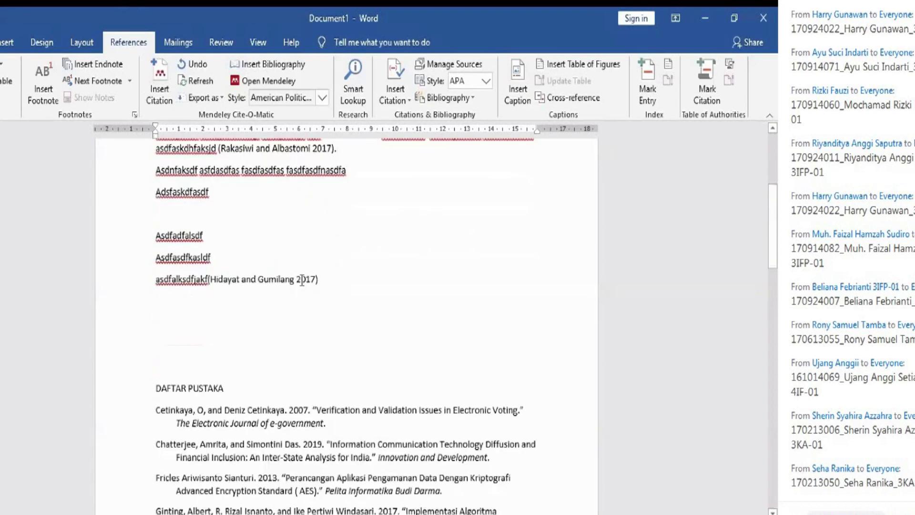
scroll(302, 280, "down", 3)
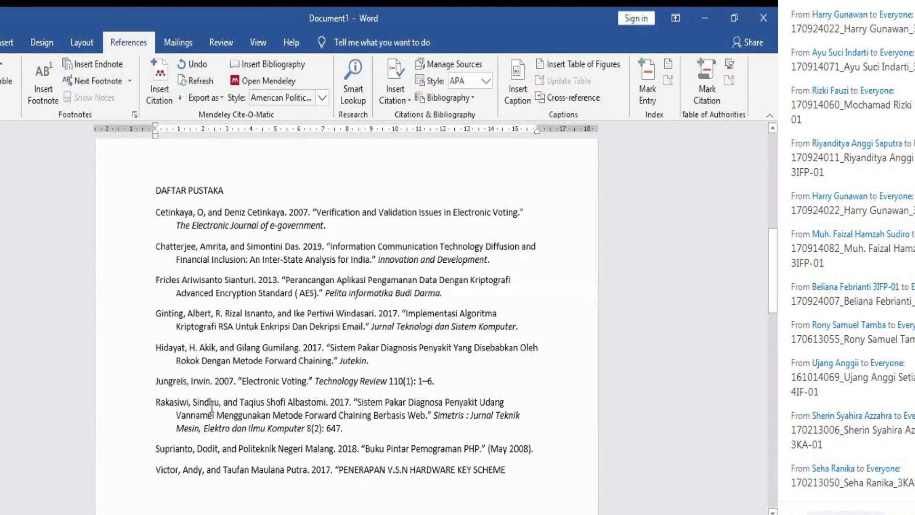
left_click(199, 82)
mouse_move(158, 402)
left_mouse_down()
mouse_move(343, 422)
mouse_move(404, 452)
left_mouse_up()
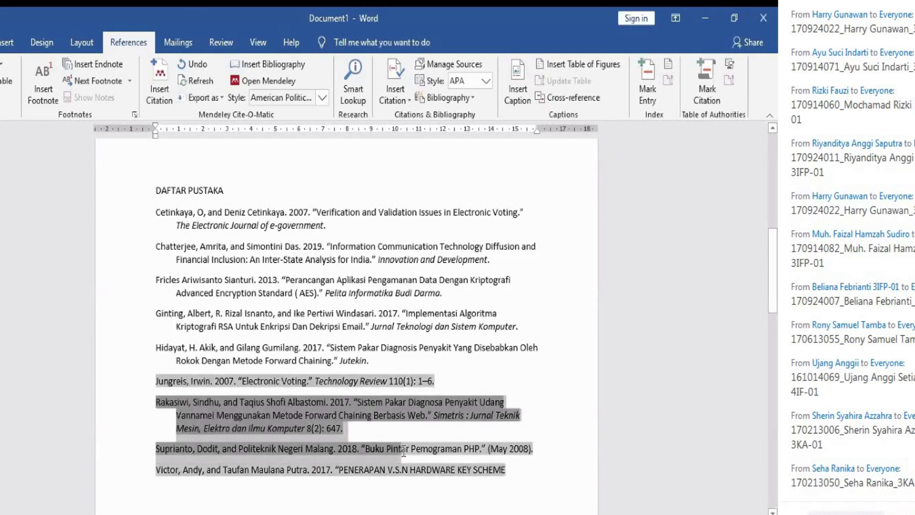
Review the citation styles offered for Word's built-in Citations & Bibliography feature, keep APA, and return to the BAB II LANDASAN TEORI text
left_click(458, 187)
scroll(455, 226, "up", 2)
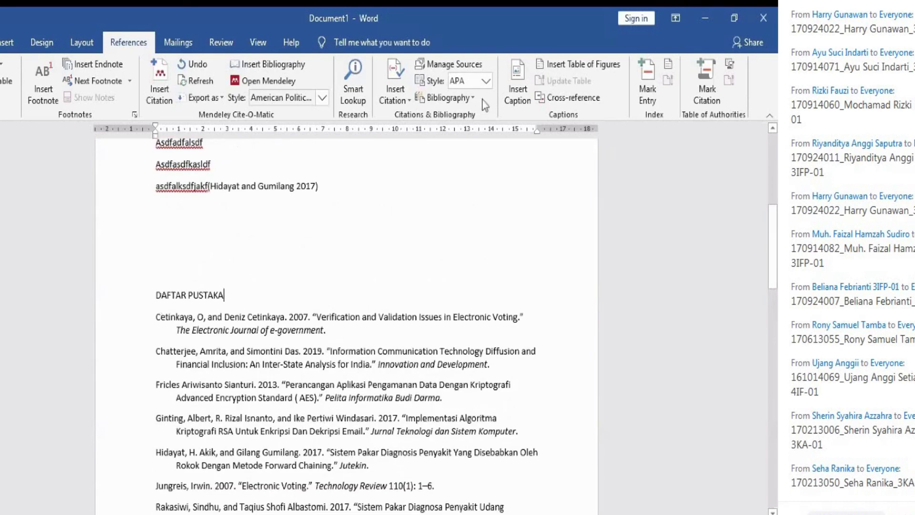
left_click(486, 82)
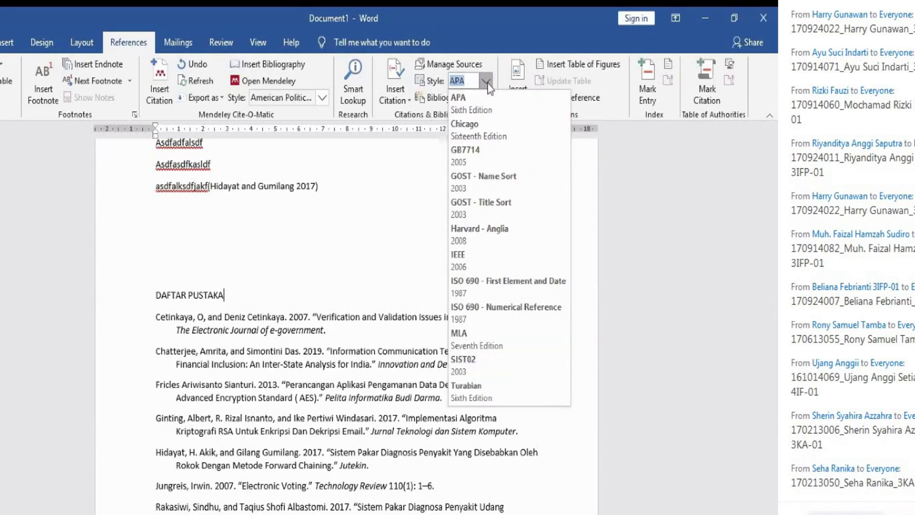
left_click(493, 44)
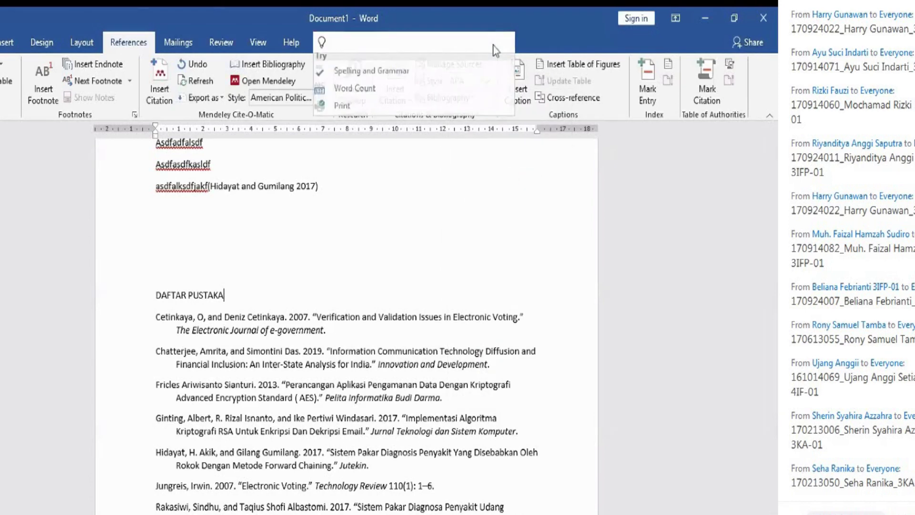
left_click(468, 254)
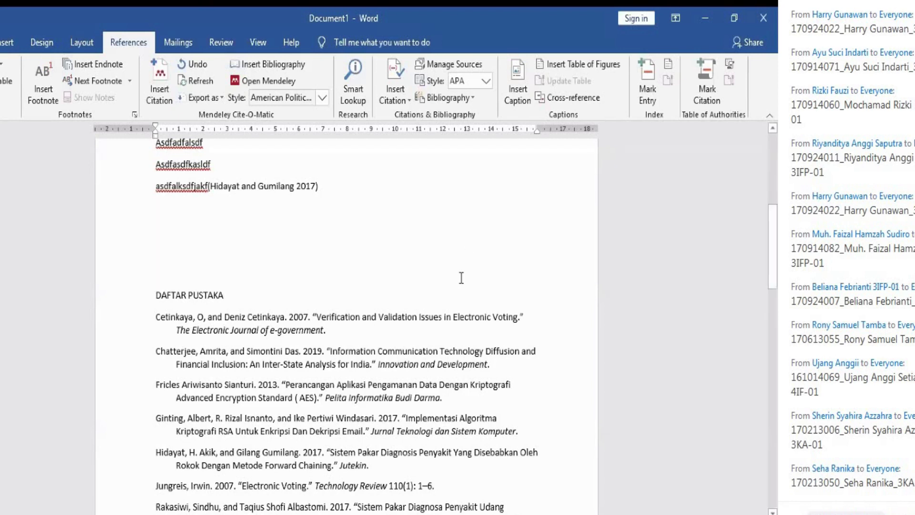
scroll(456, 284, "down", 3)
scroll(449, 288, "up", 7)
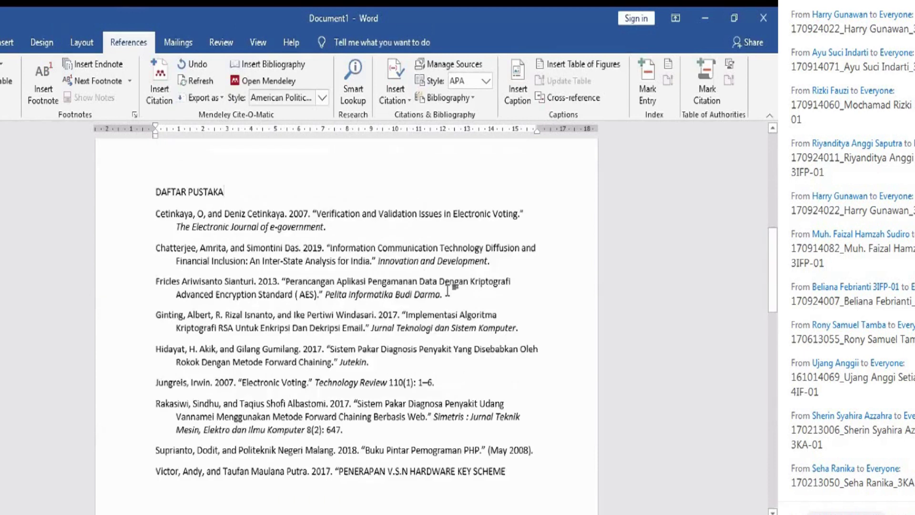
scroll(449, 290, "up", 3)
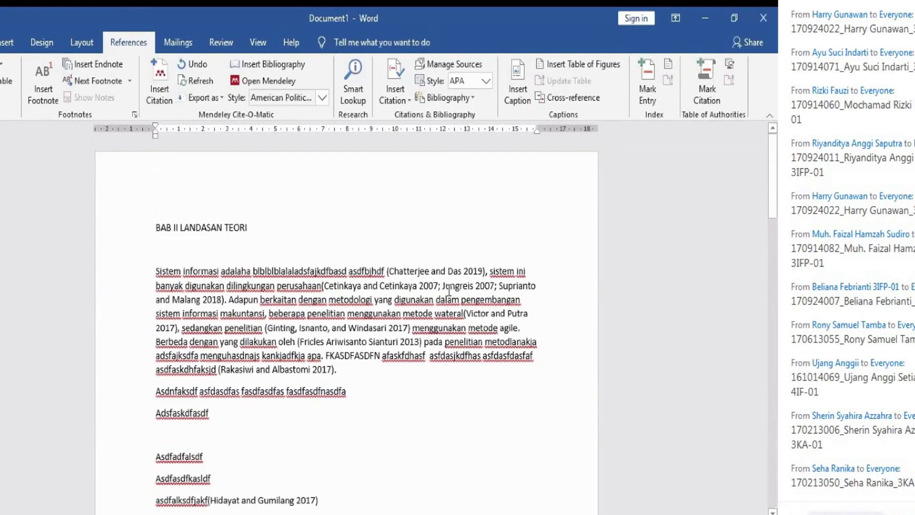
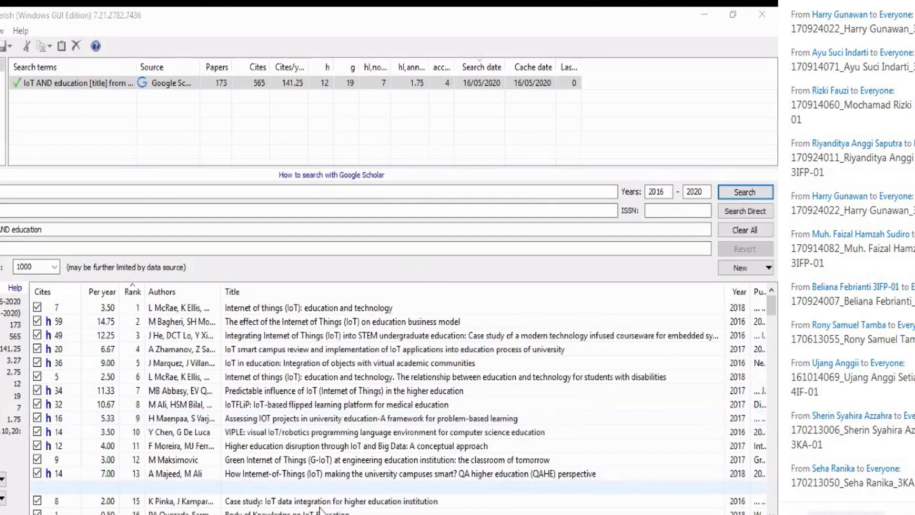
Switch to Publish or Perish and look through the listed papers for the IoT AND education title search
mouse_move(268, 514)
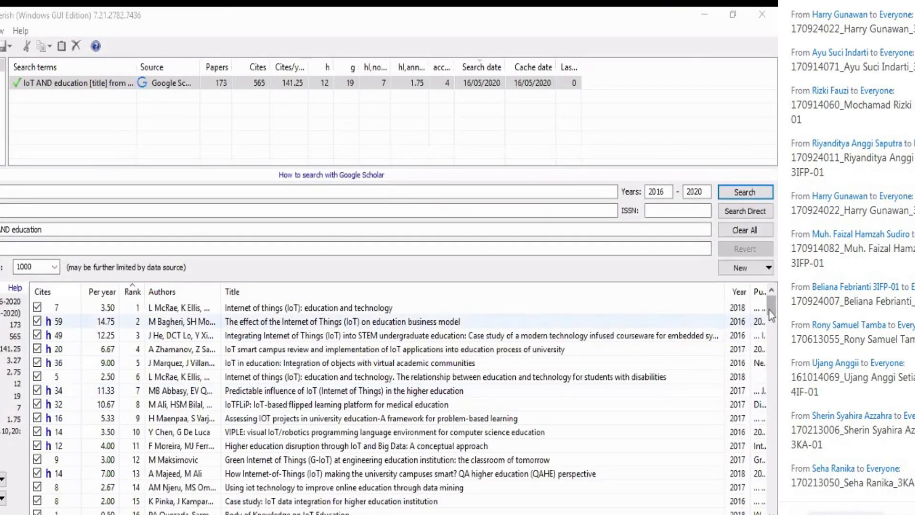
scroll(765, 352, "down", 5)
scroll(765, 351, "down", 20)
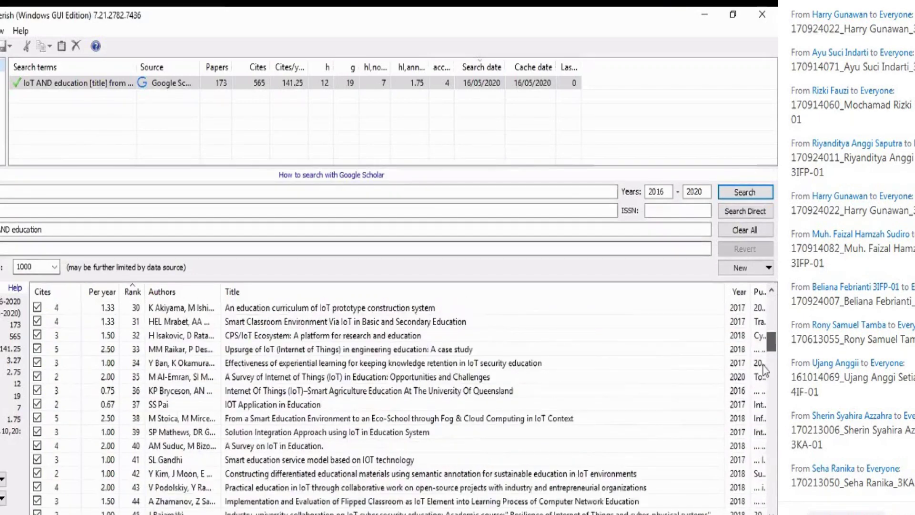
left_click_drag(756, 497, 770, 303)
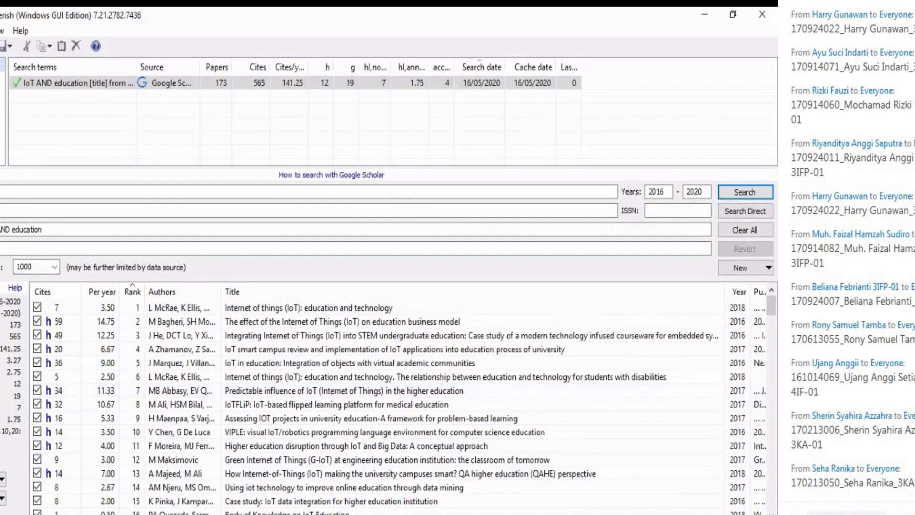
left_click(2, 499)
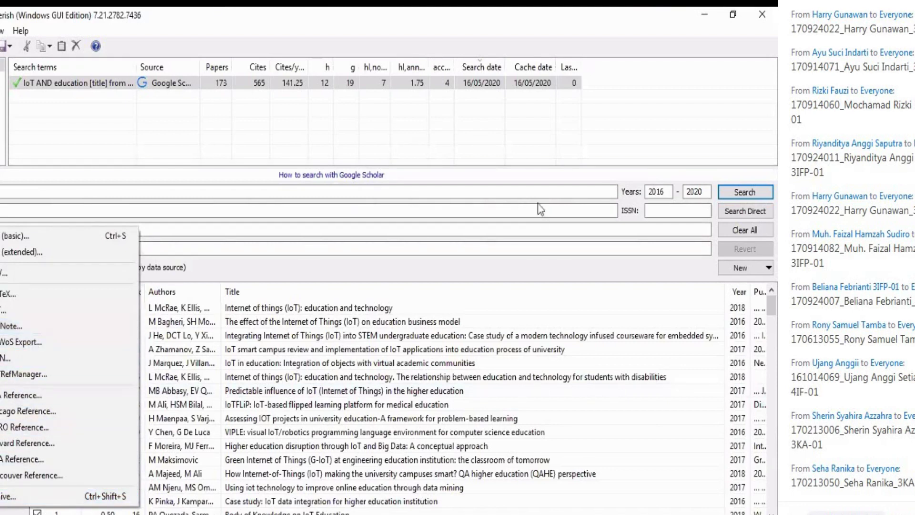
left_click(67, 376)
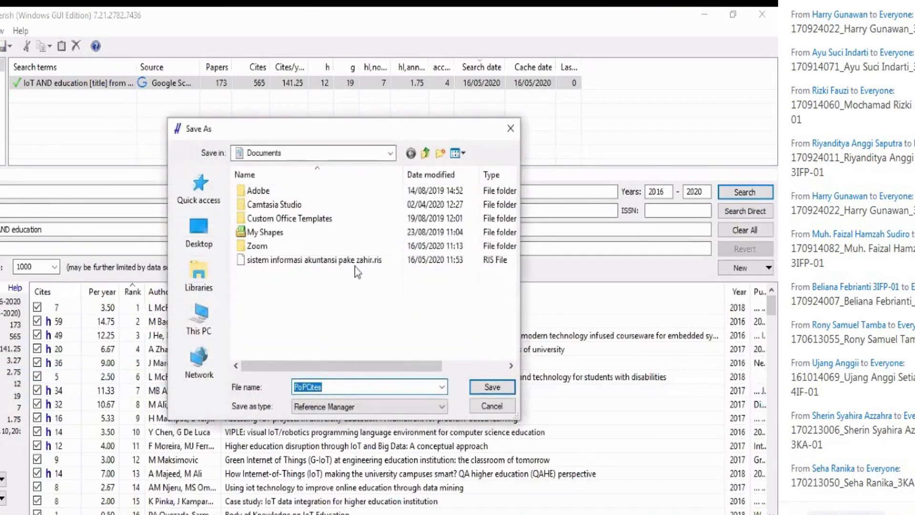
left_click(354, 262)
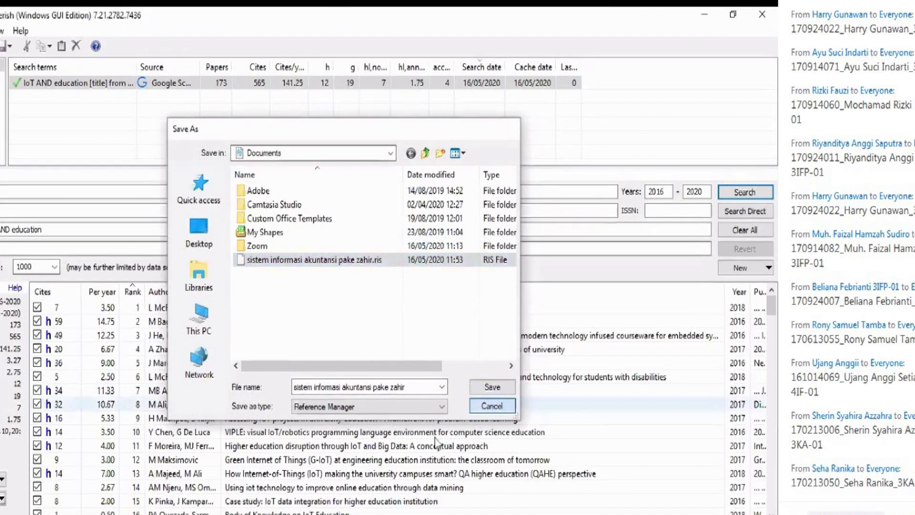
left_click(496, 405)
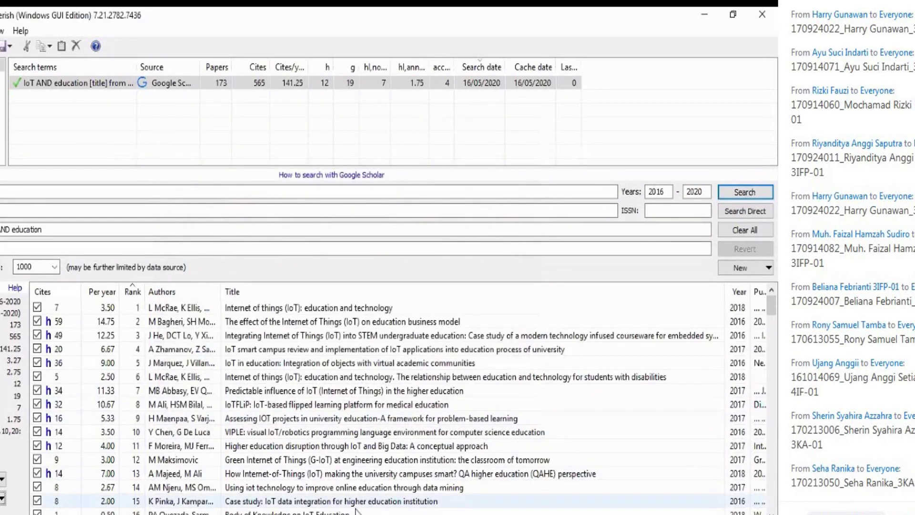
Switch to Mendeley and create a new library folder named "cotoh"
left_click(357, 514)
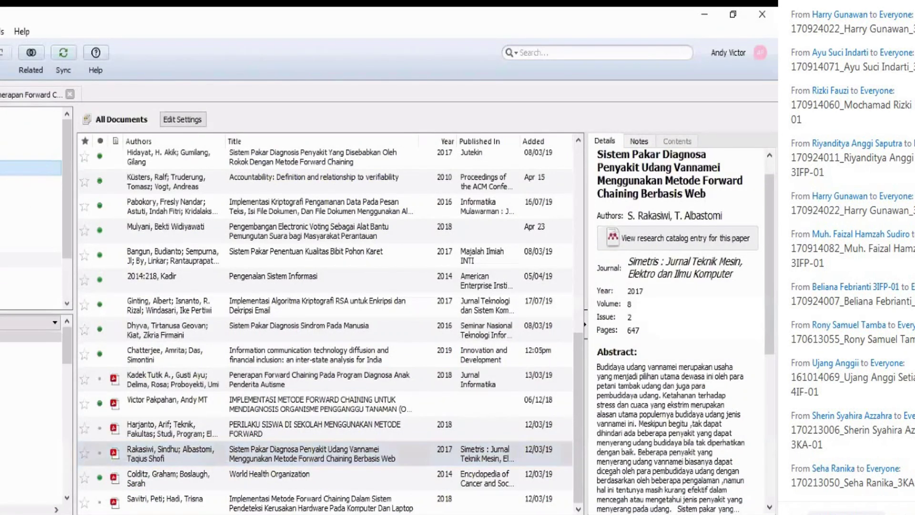
right_click(28, 168)
left_click(27, 262)
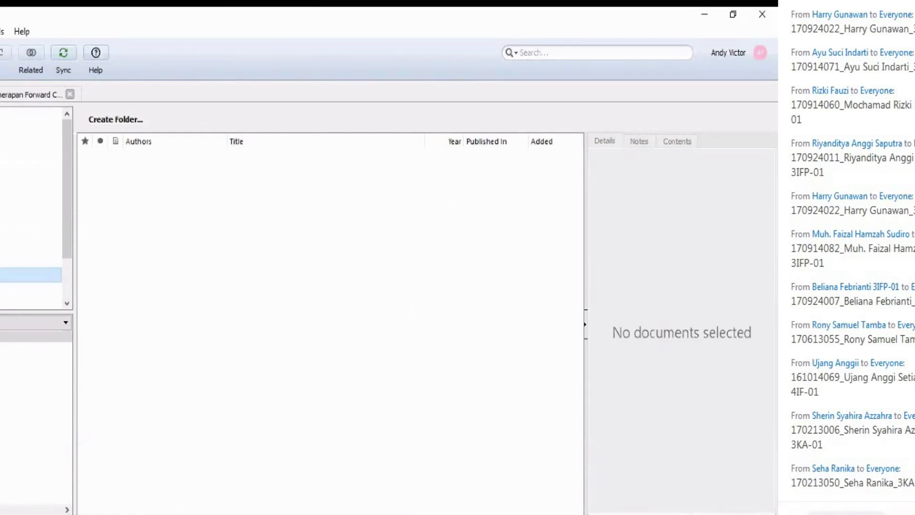
key("Return")
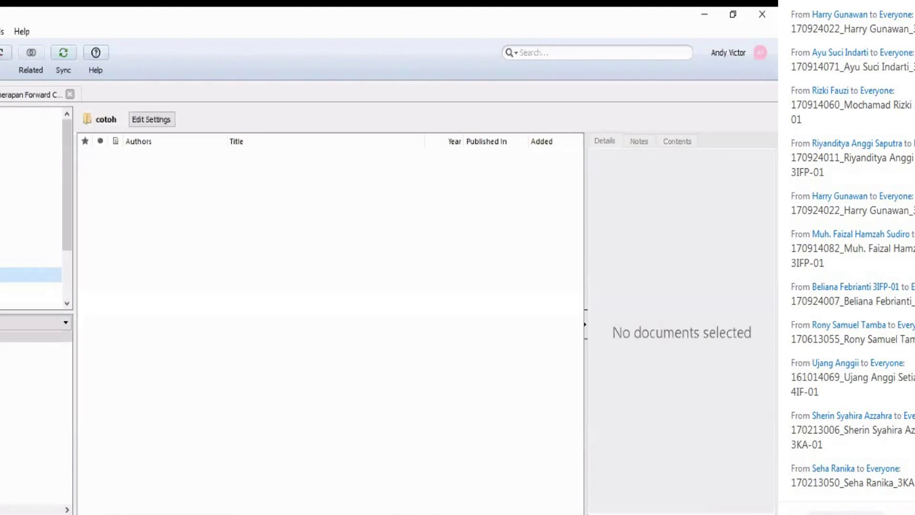
Import the file "sistem informasi akuntansi pake zahir.ris" from Documents into the cotoh folder using the RIS format
key("ctrl+o")
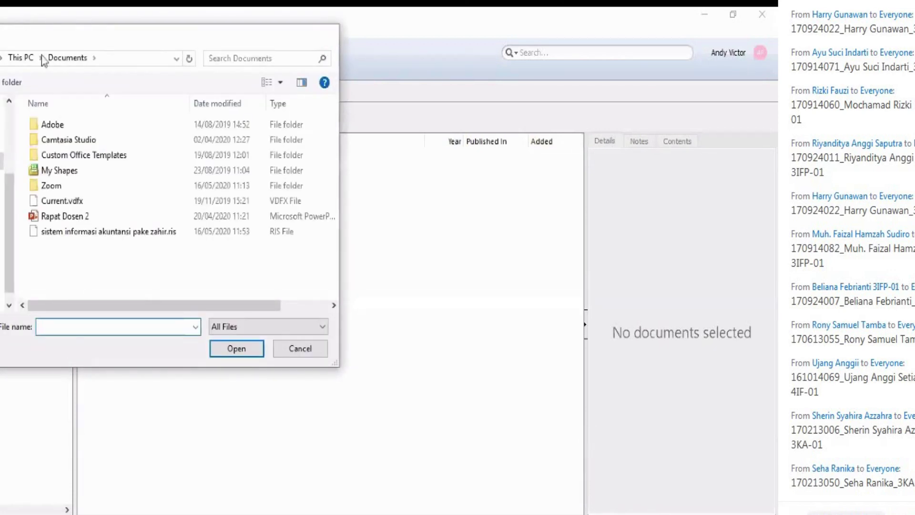
key("Escape")
key("alt+f")
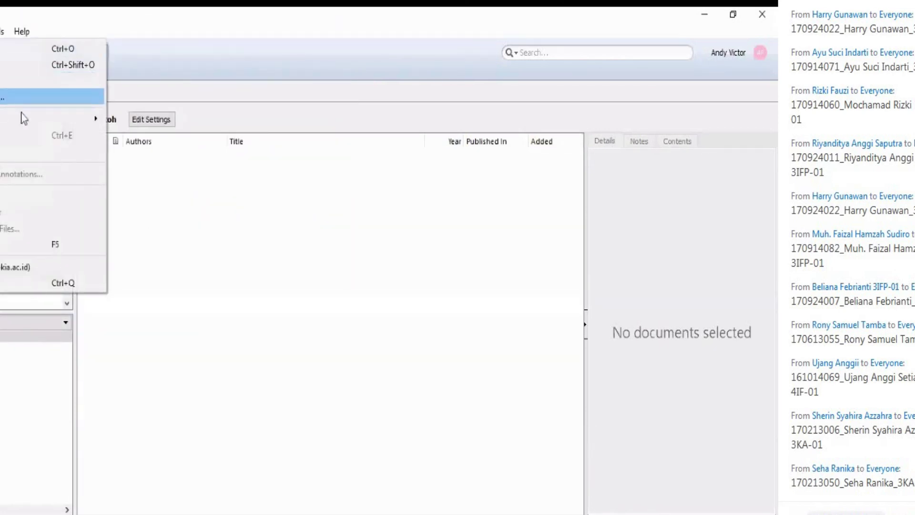
mouse_move(51, 118)
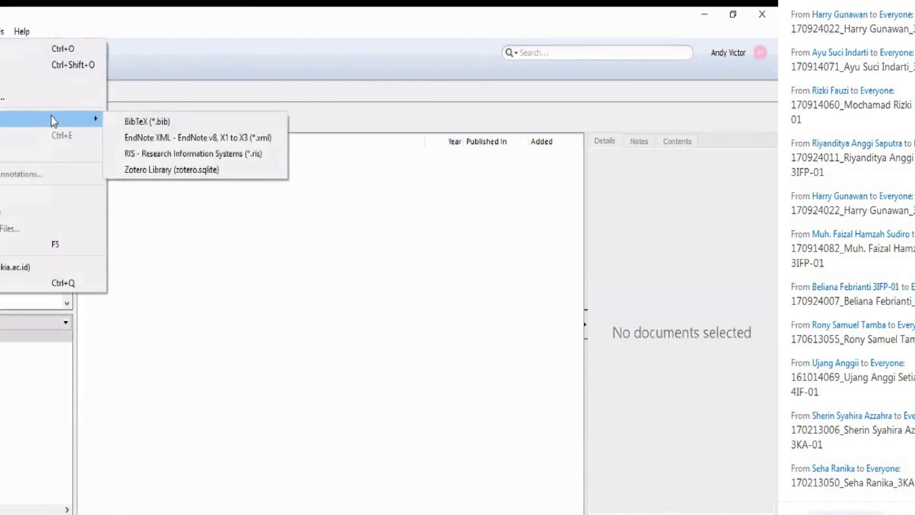
left_click(149, 153)
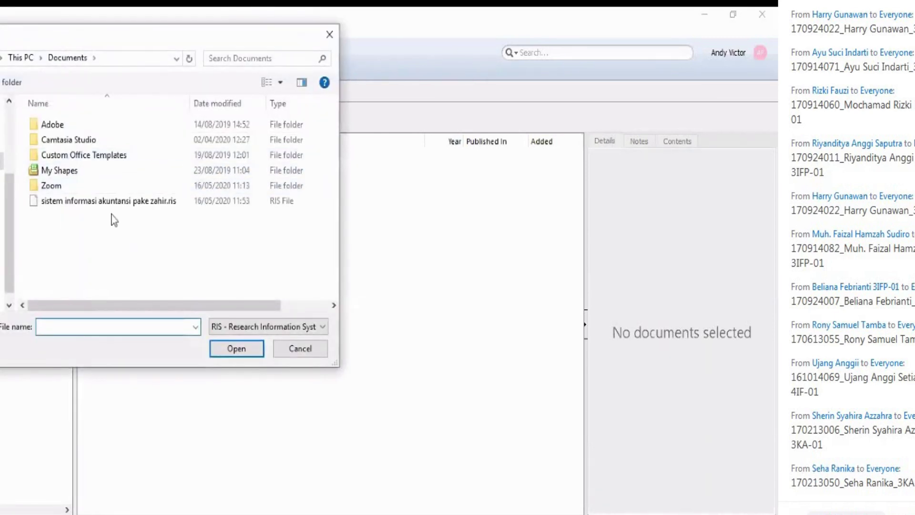
left_click(110, 203)
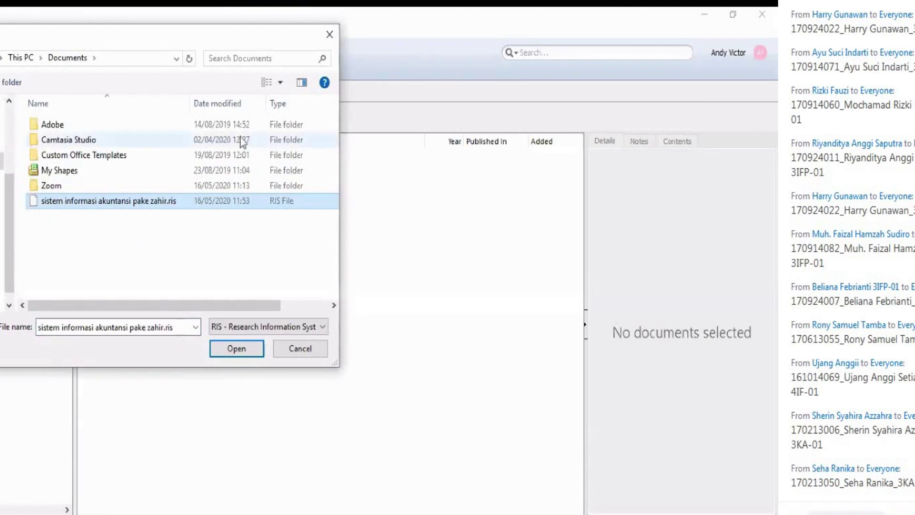
left_click_drag(190, 104, 317, 103)
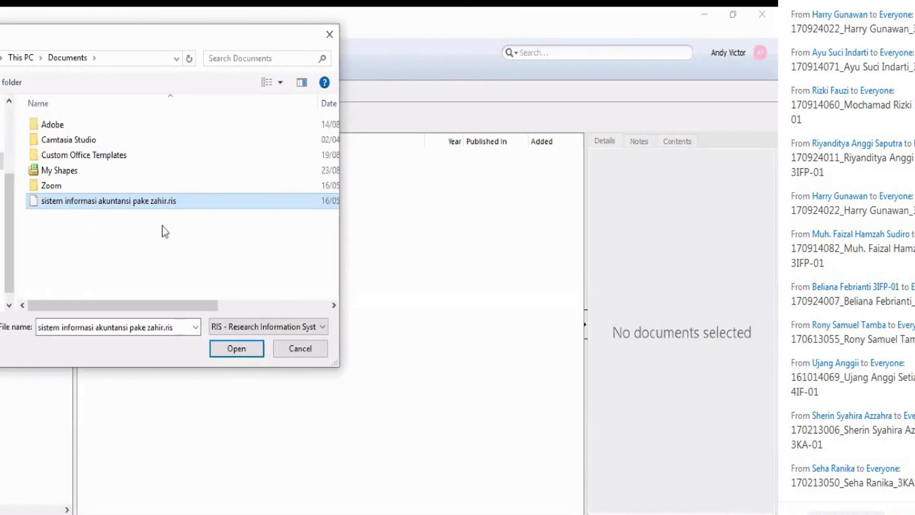
left_click(219, 349)
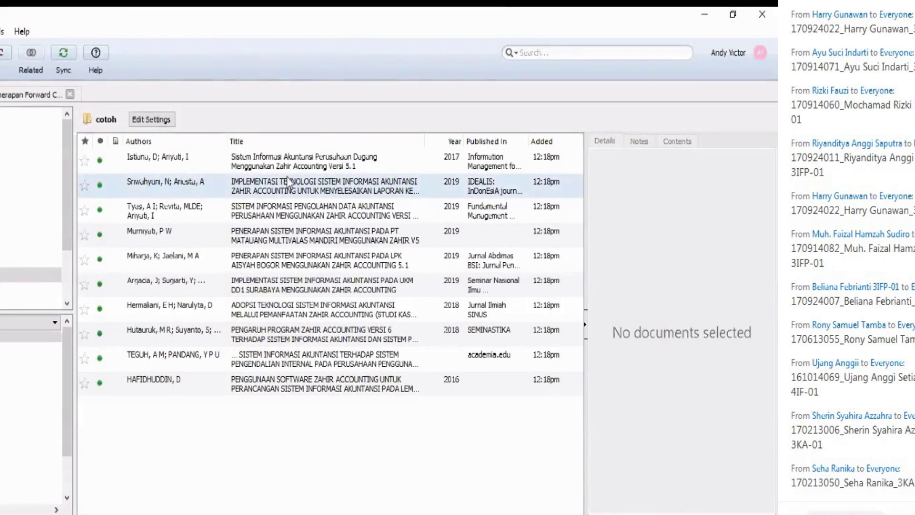
Check the imported Zahir Accounting articles in the cotoh folder by viewing the details of several entries
left_click(182, 165)
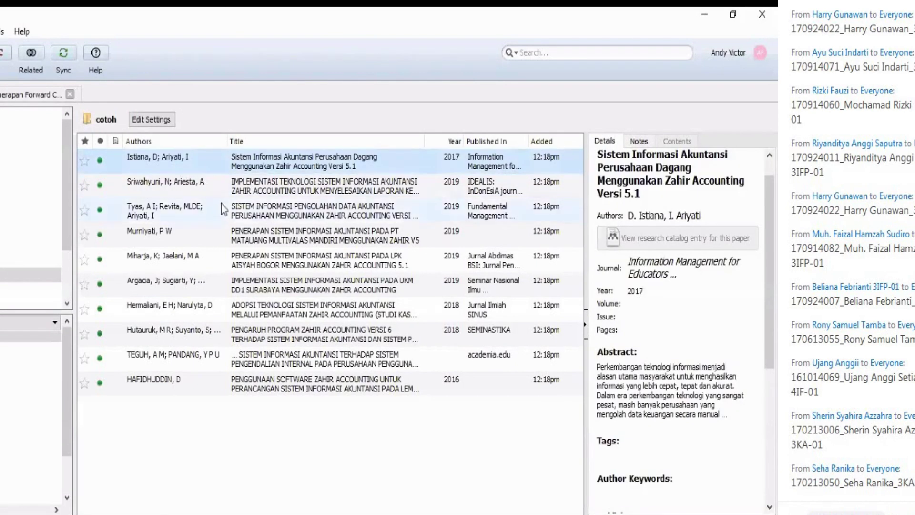
key("ctrl+a")
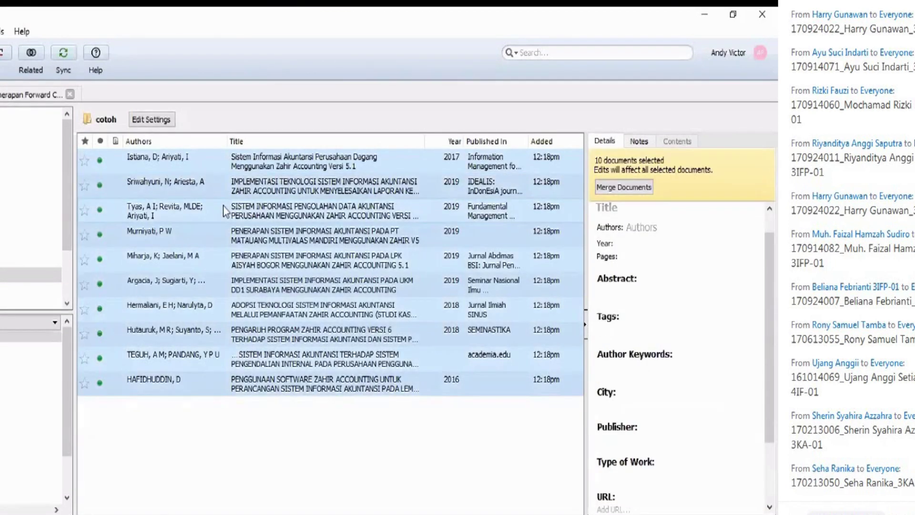
left_click(358, 234)
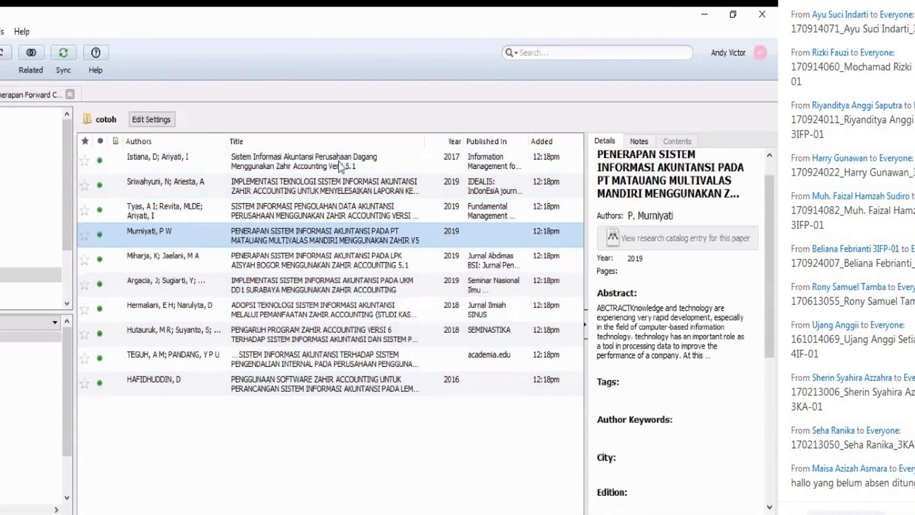
key("Home")
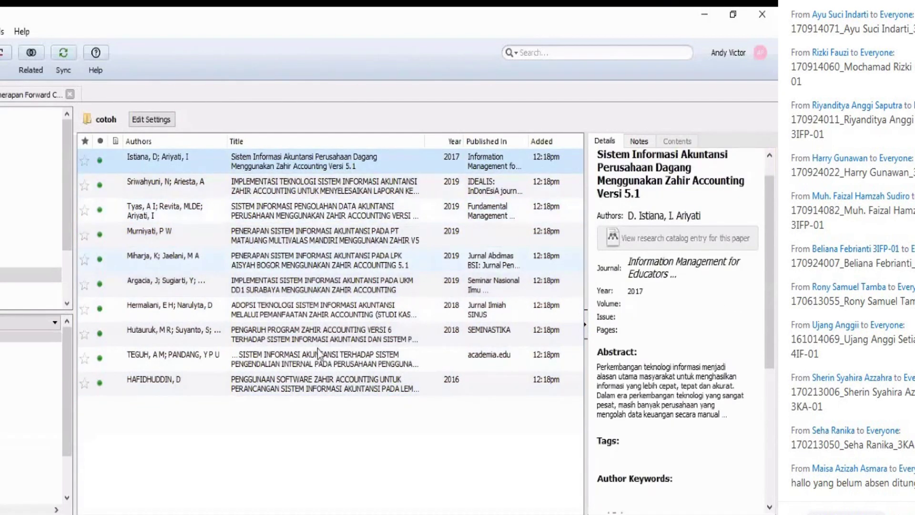
left_click(321, 211)
mouse_move(324, 177)
left_mouse_down()
mouse_move(324, 355)
mouse_move(324, 185)
left_mouse_up()
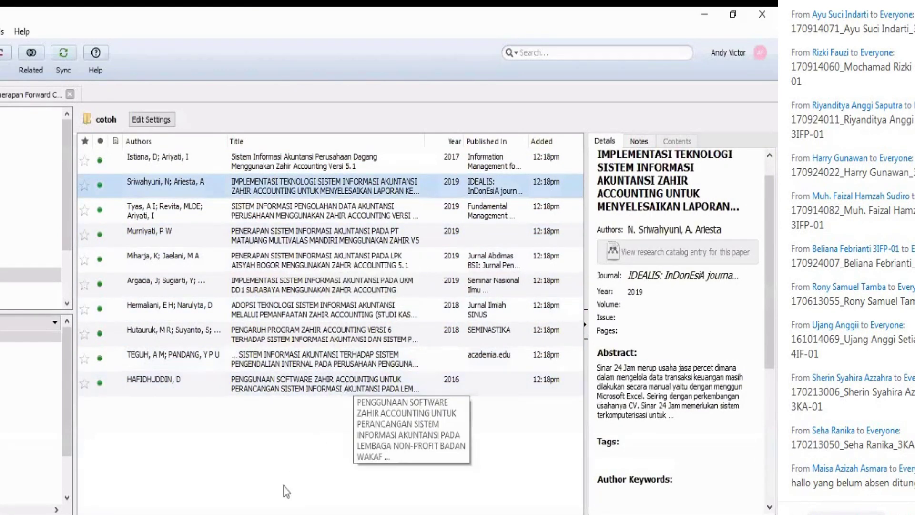
Switch back through Publish or Perish to the Word document and view Mendeley's available citation styles without changing the current one
mouse_move(267, 514)
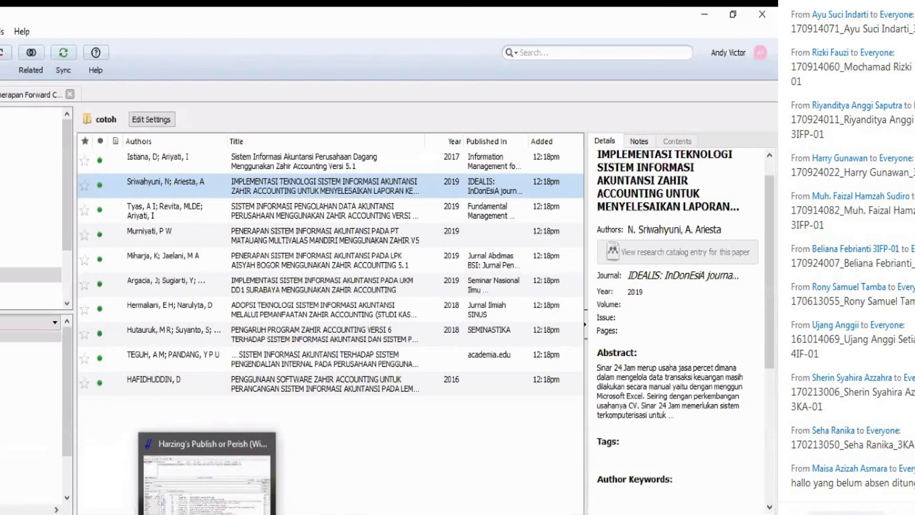
left_click(198, 514)
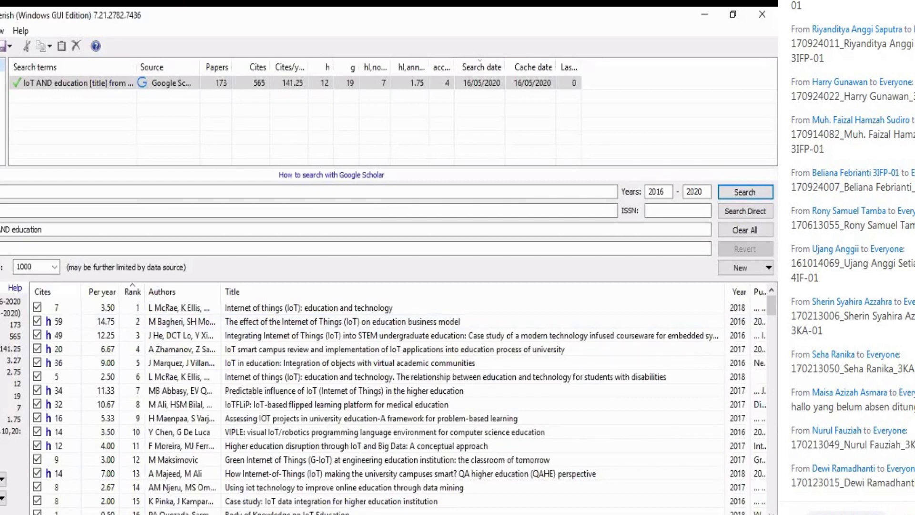
mouse_move(237, 514)
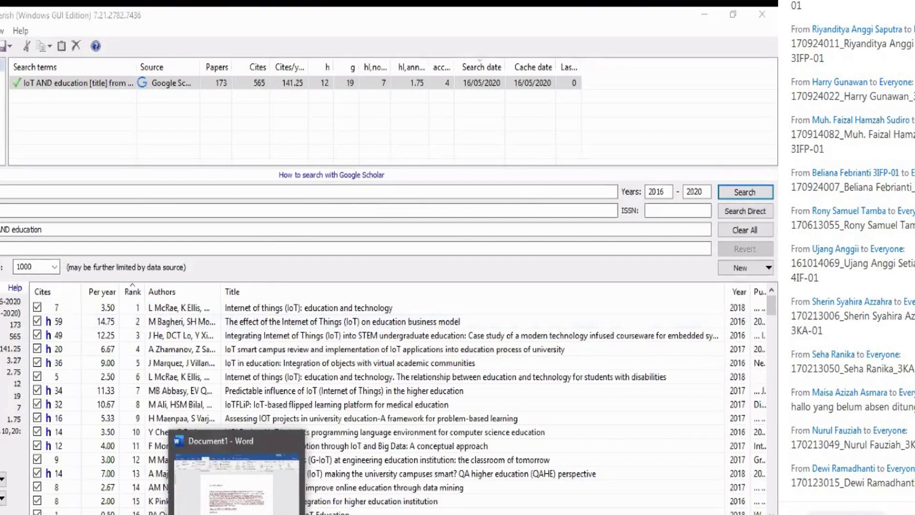
left_click(237, 472)
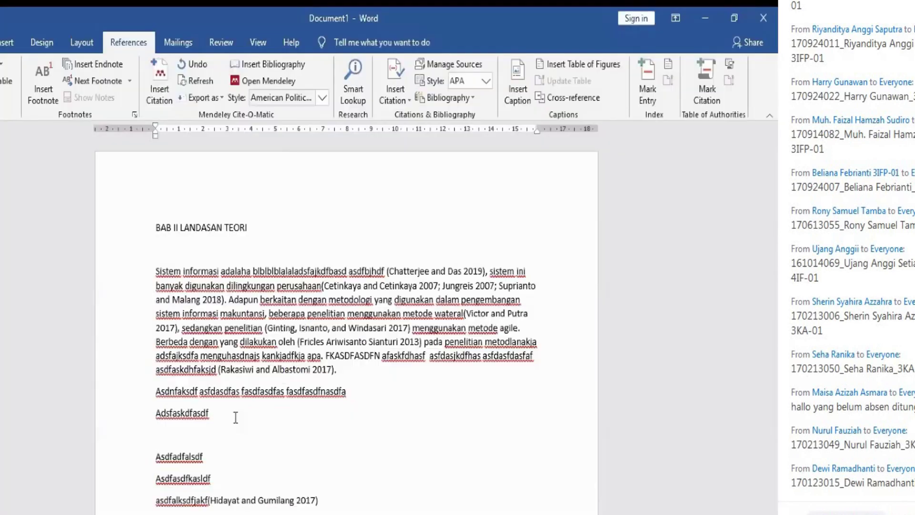
left_click(320, 99)
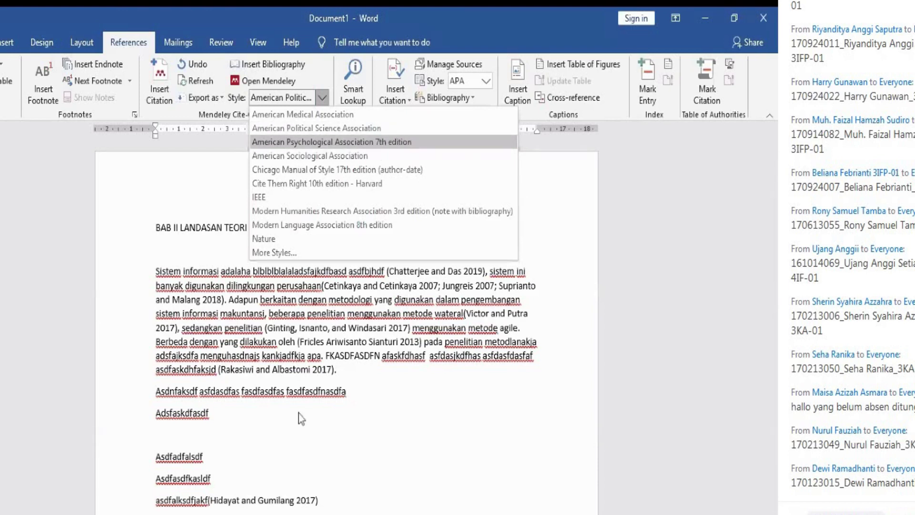
left_click(441, 296)
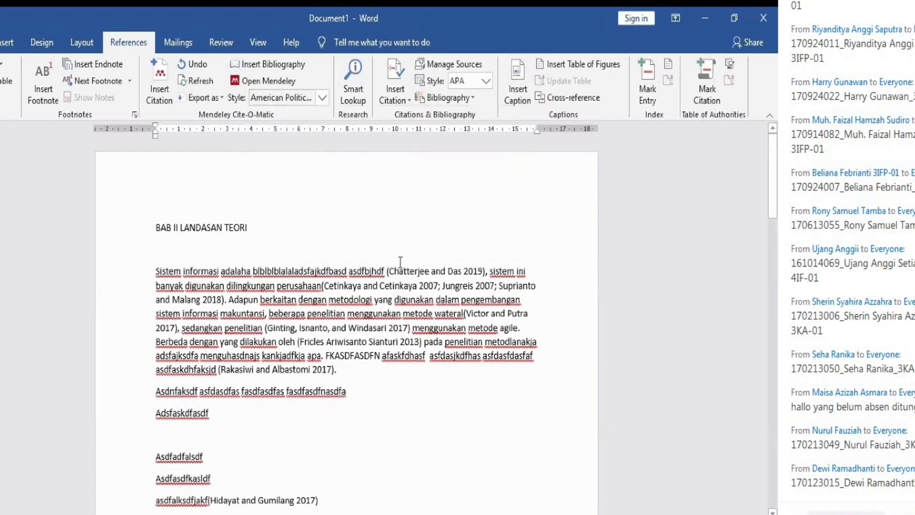
Change Mendeley's citation style to IEEE and check the numbered citations in the BAB II LANDASAN TEORI text
left_click(441, 269)
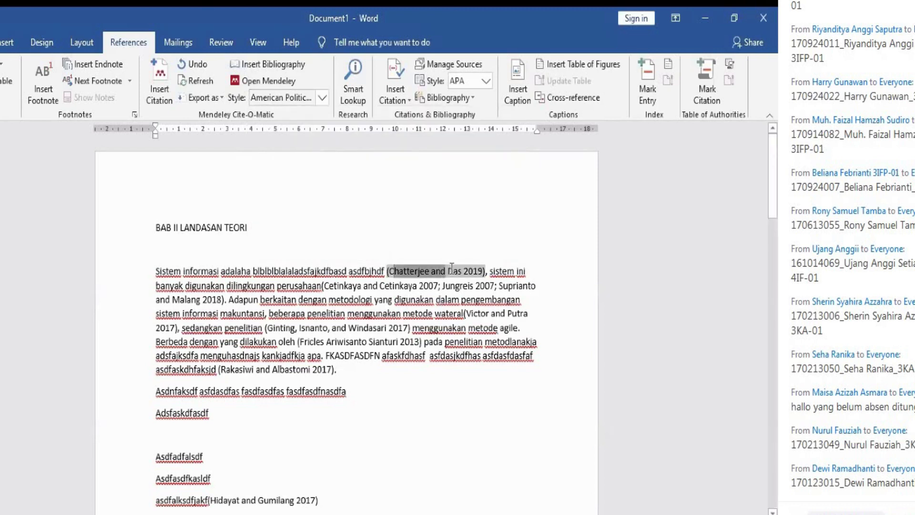
left_click(322, 98)
left_click(288, 199)
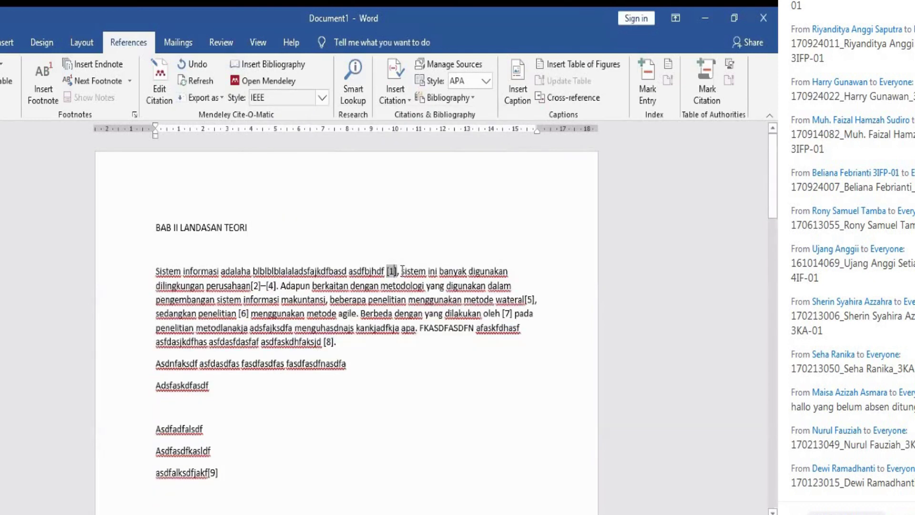
left_click(398, 274)
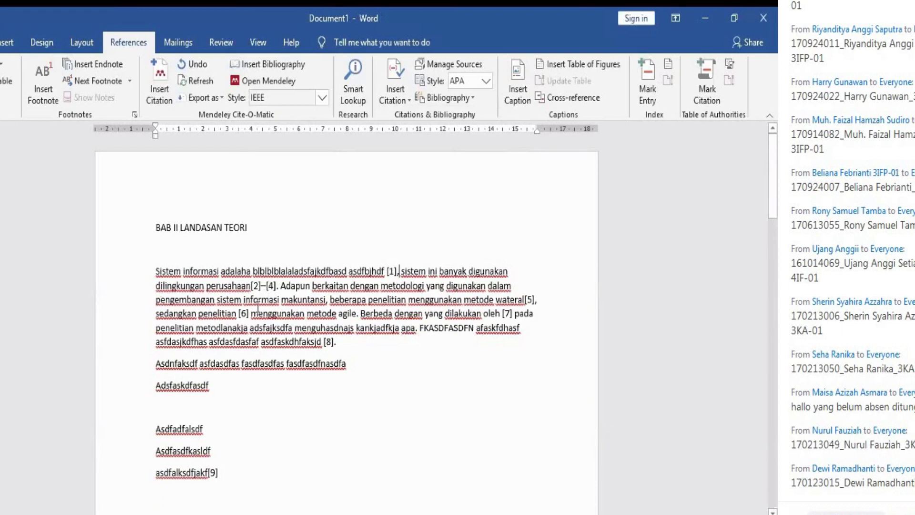
left_click(330, 340)
left_click(335, 248)
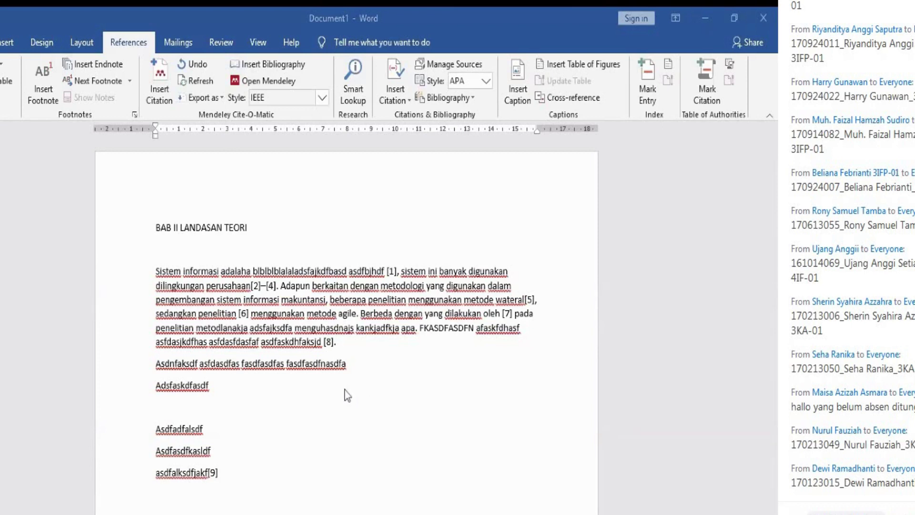
Compare the numbered citations in the BAB II text with the entries in the DAFTAR PUSTAKA bibliography
scroll(311, 392, "down", 5)
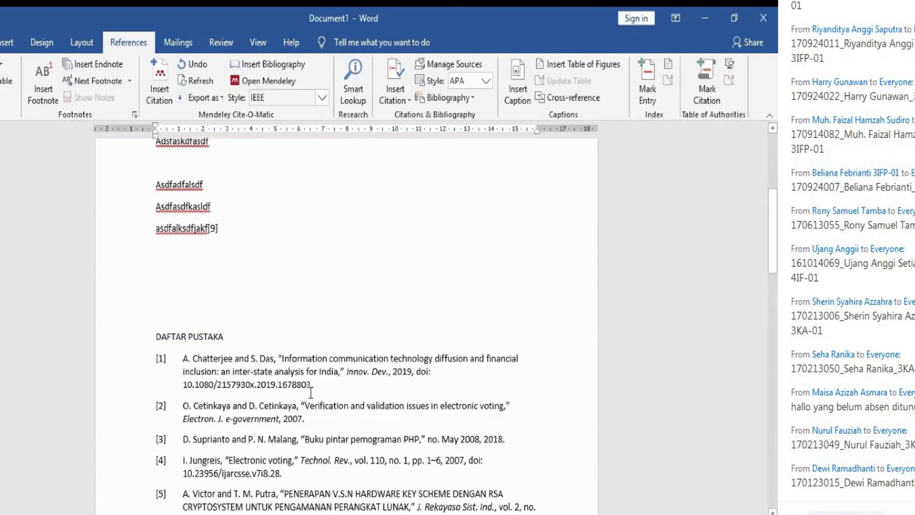
scroll(310, 392, "down", 2)
scroll(313, 391, "up", 5)
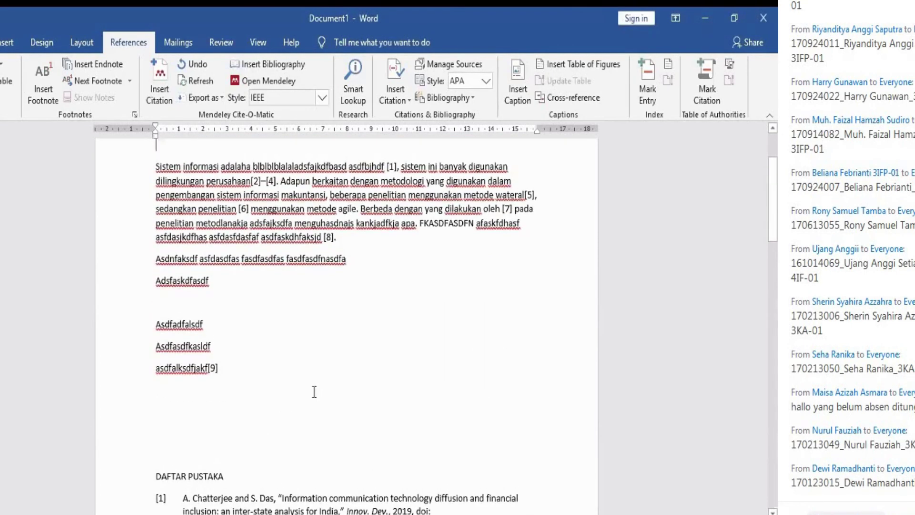
scroll(314, 391, "up", 2)
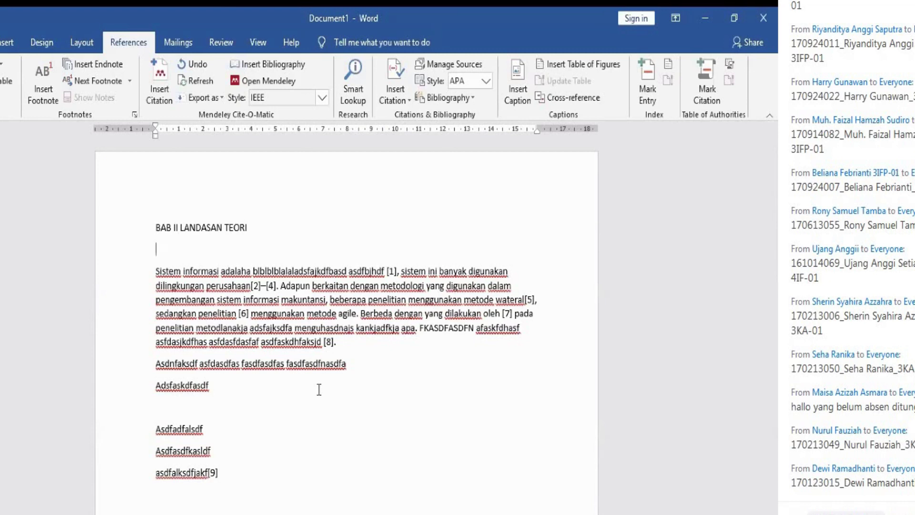
left_click(318, 389)
scroll(319, 389, "down", 1)
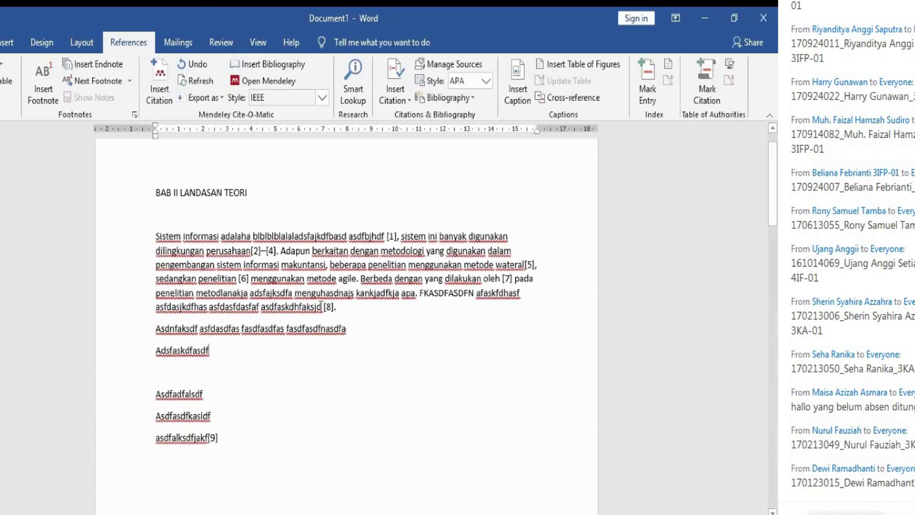
Reselect the IEEE citation style and check the numbered reference entries under DAFTAR PUSTAKA
left_click(321, 99)
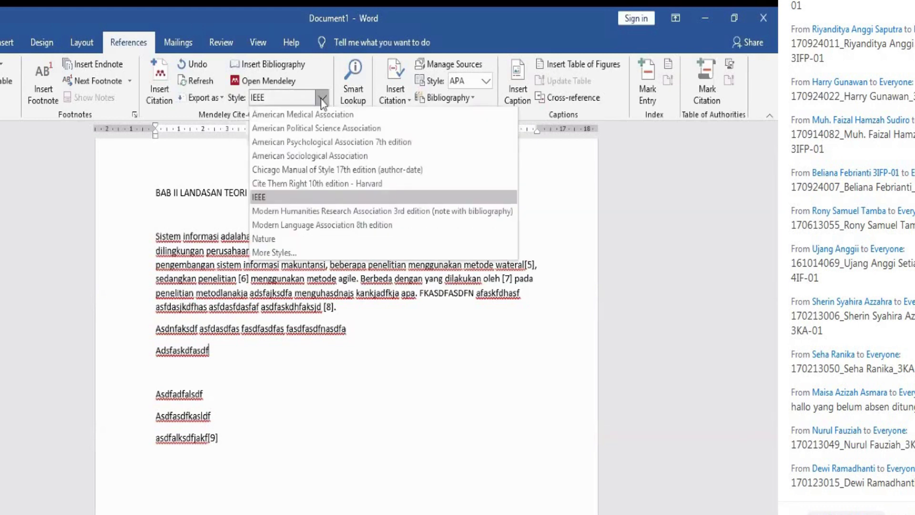
left_click(283, 197)
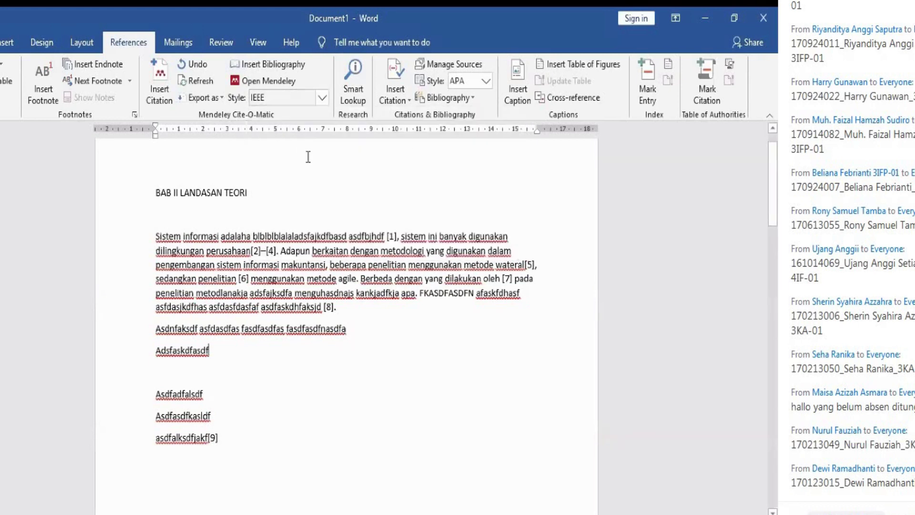
scroll(252, 302, "down", 10)
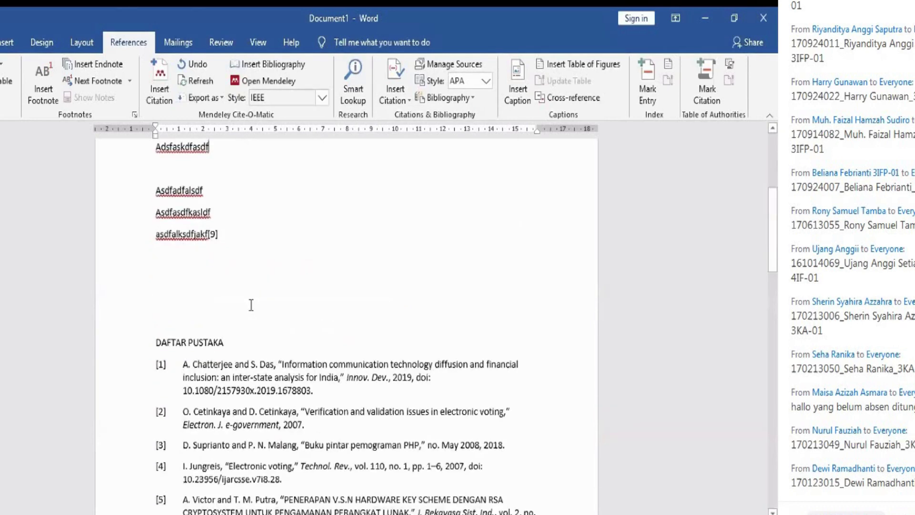
scroll(200, 210, "up", 1)
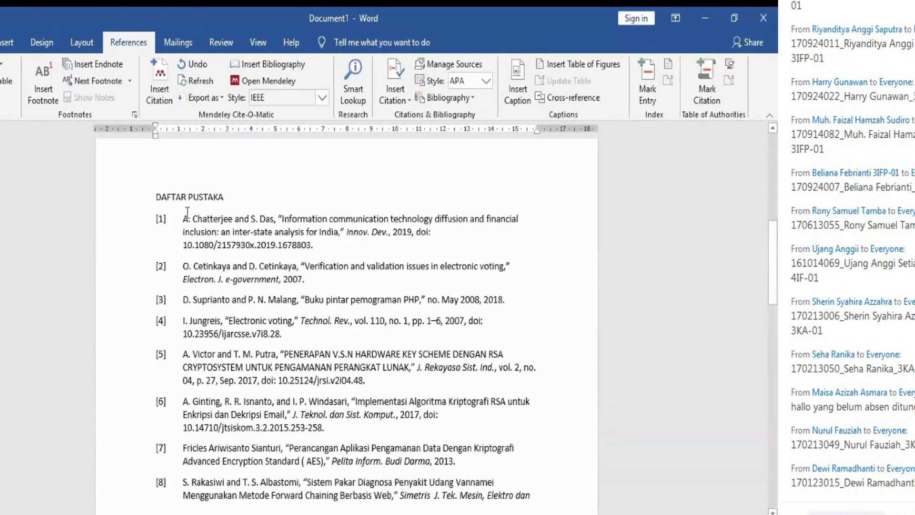
left_click(188, 212)
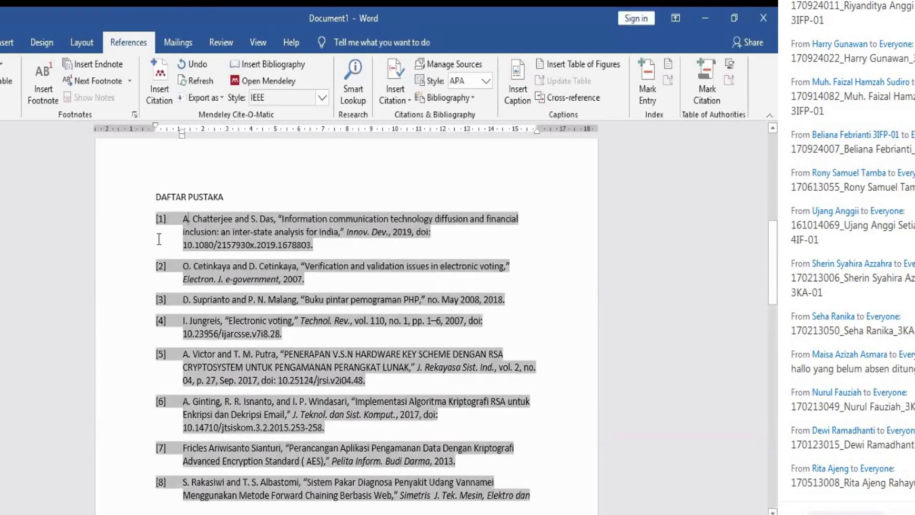
scroll(231, 200, "up", 3)
Change Mendeley's citation style to American Psychological Association 7th edition and check the reformatted bibliography under DAFTAR PUSTAKA
left_click(280, 201)
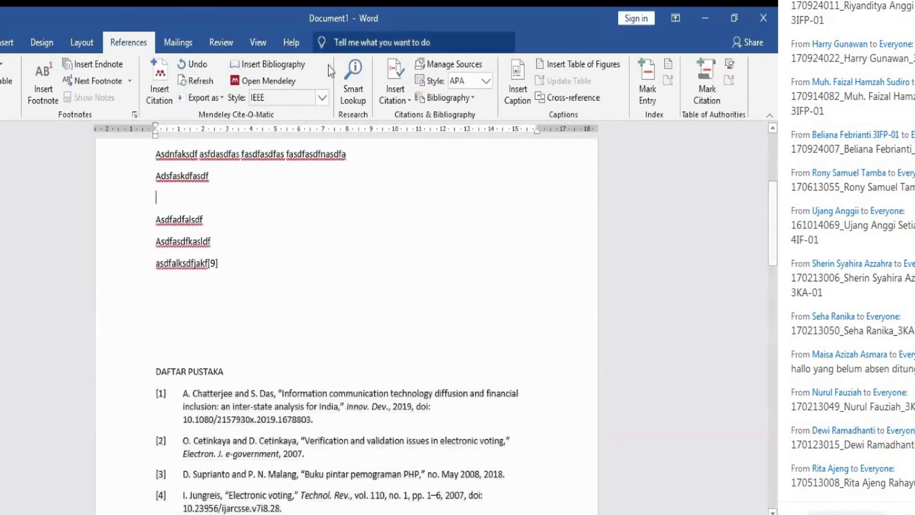
left_click(323, 97)
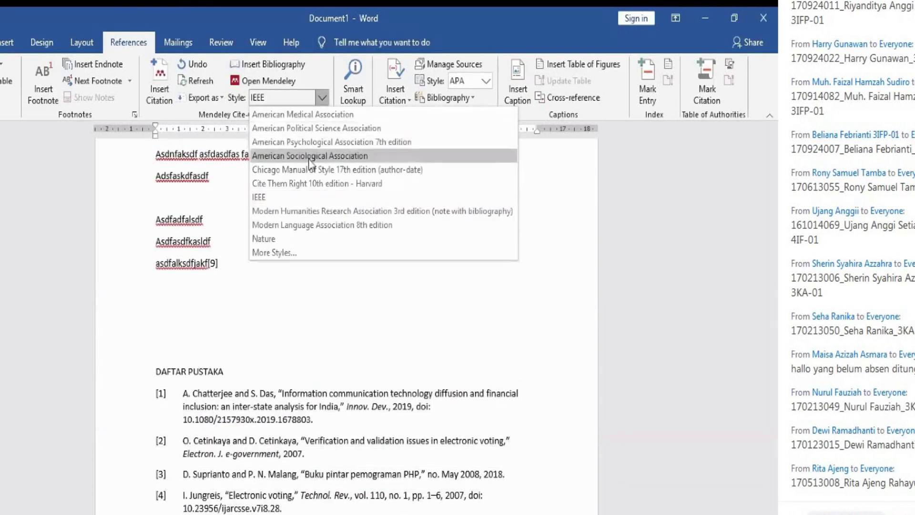
left_click(316, 143)
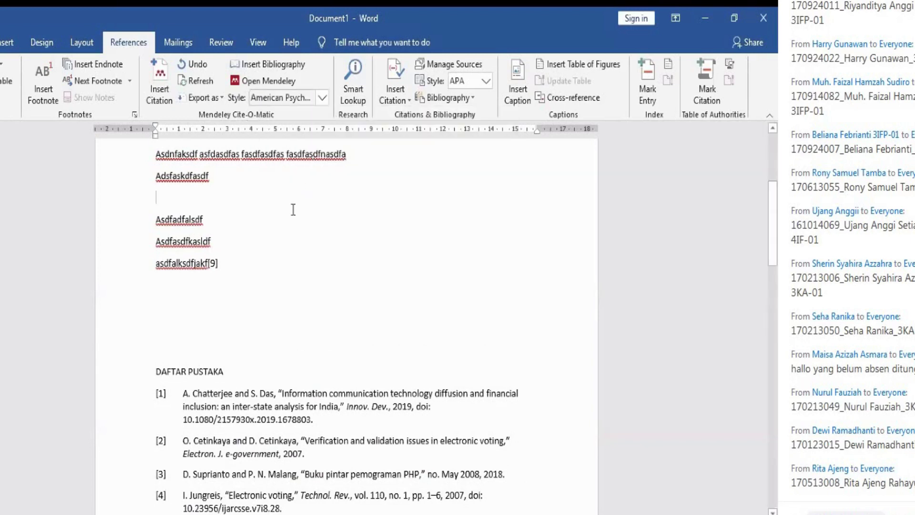
scroll(294, 210, "down", 5)
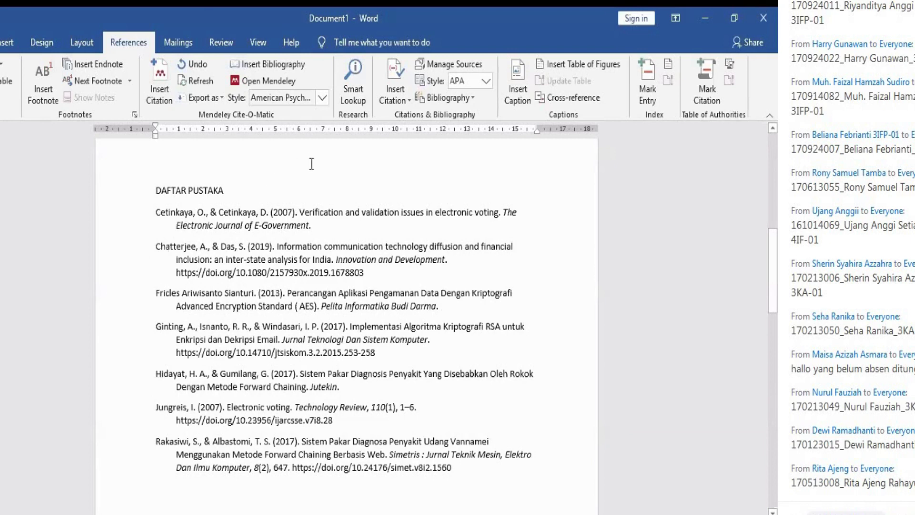
left_click(323, 98)
left_click(322, 98)
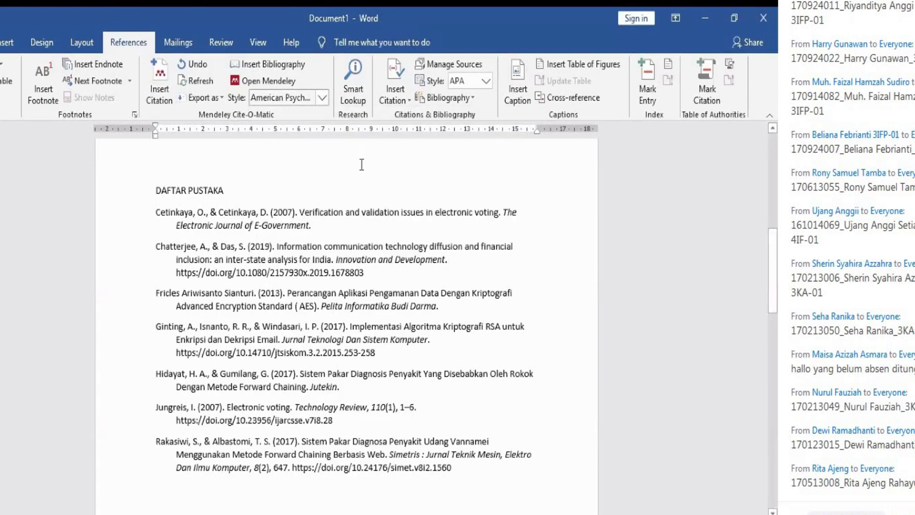
Examine the author-year citations in the BAB II text and match them with their entries under DAFTAR PUSTAKA
scroll(363, 162, "up", 7)
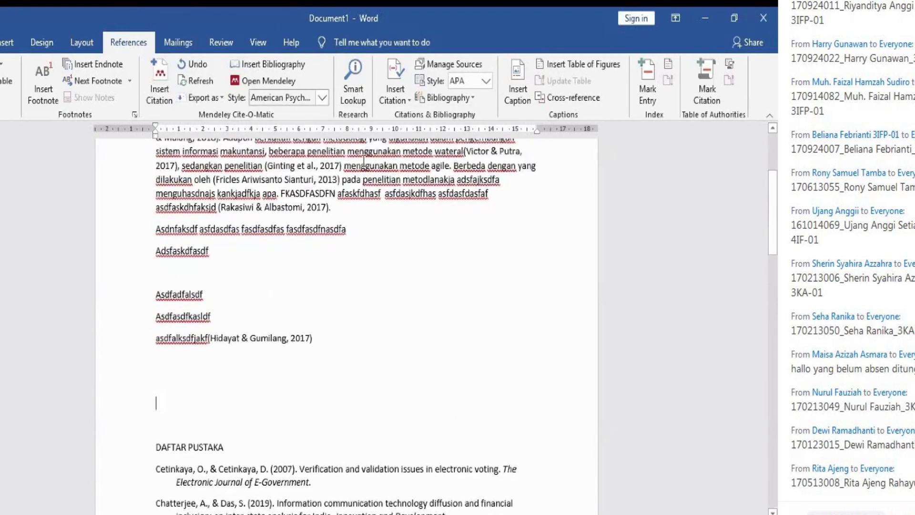
scroll(359, 175, "down", 3)
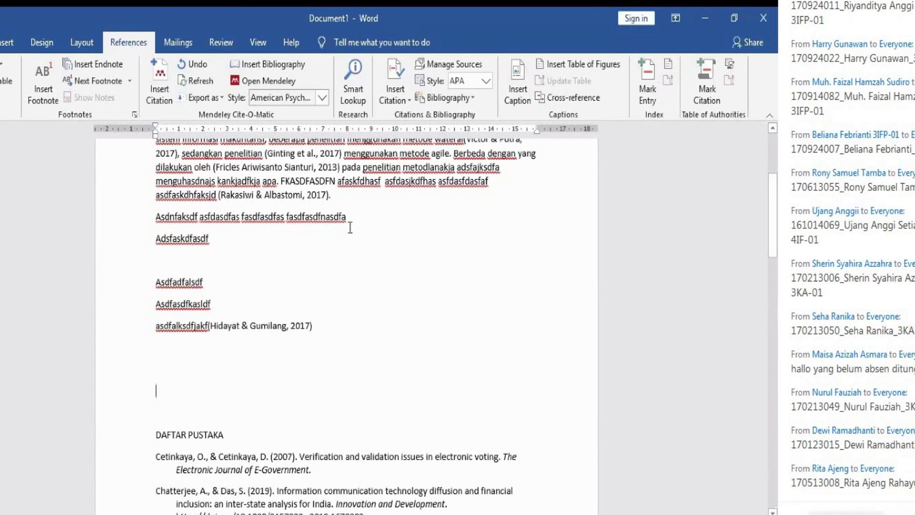
scroll(350, 228, "up", 3)
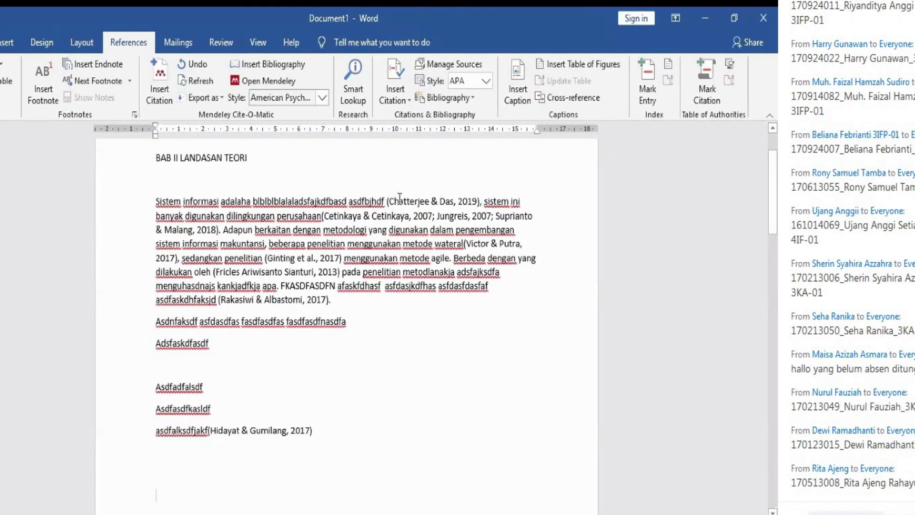
left_click(399, 199)
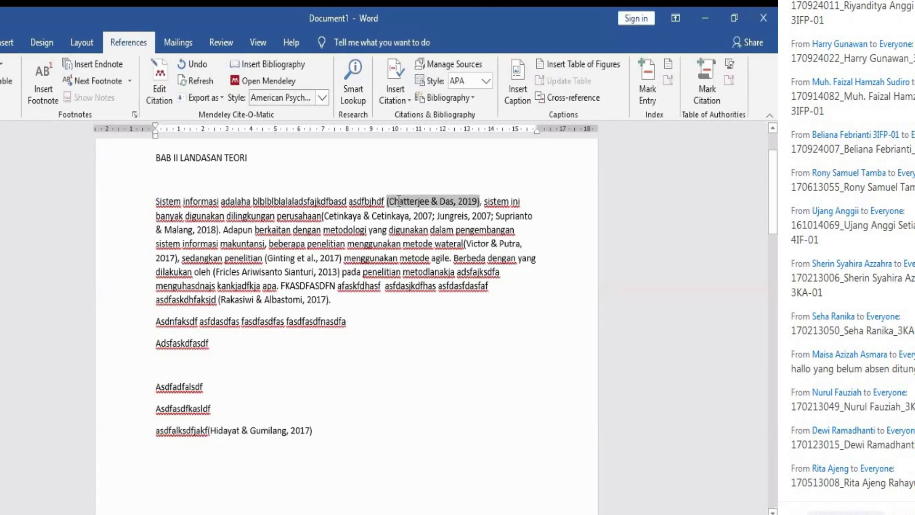
scroll(399, 199, "down", 4)
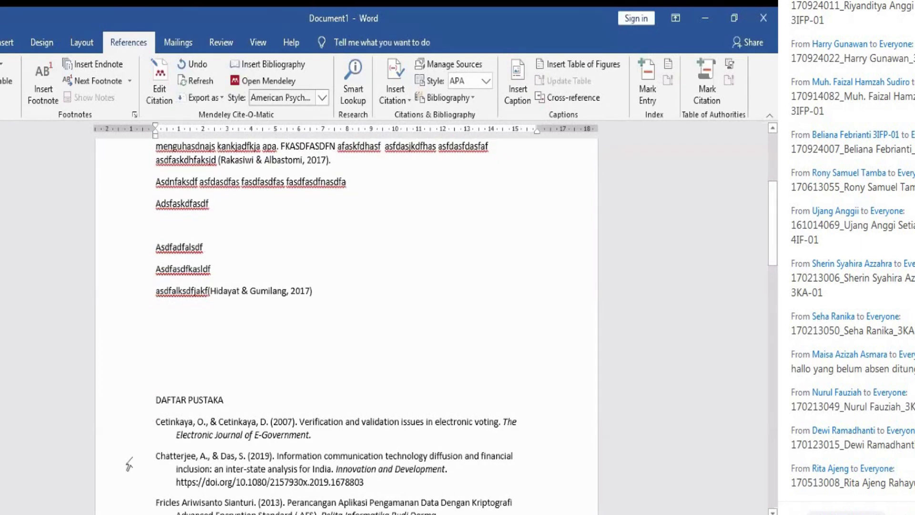
left_click_drag(157, 455, 198, 455)
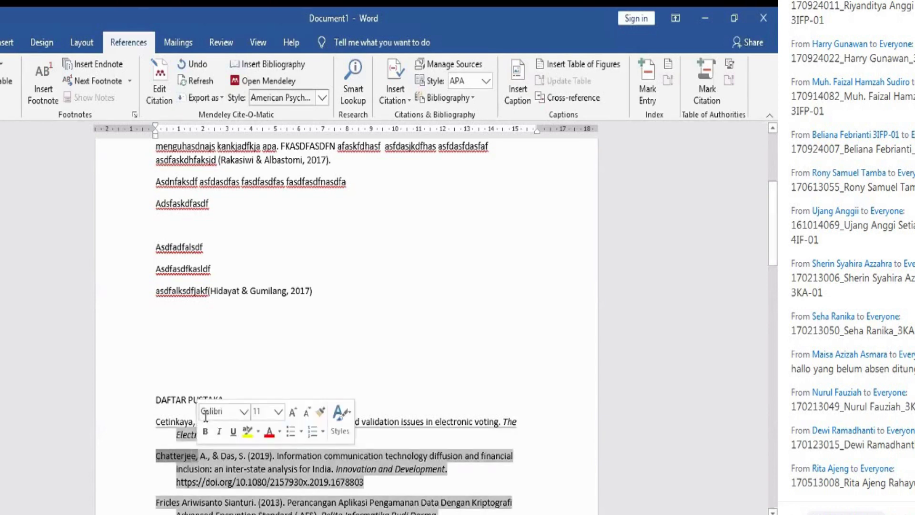
left_click(160, 422)
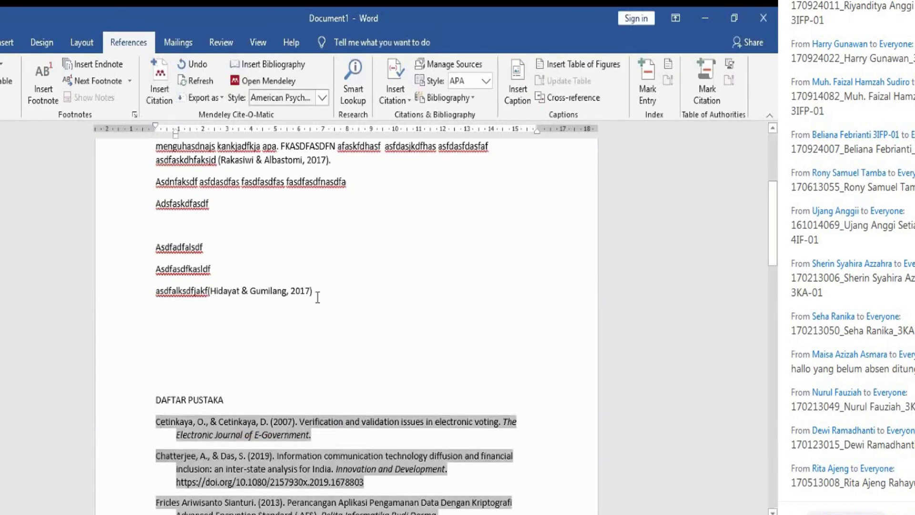
scroll(318, 298, "up", 4)
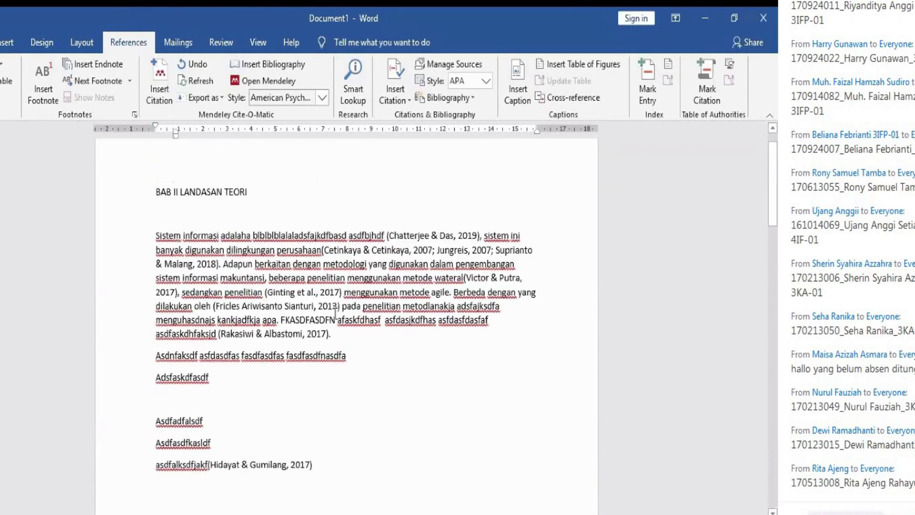
left_click(411, 236)
left_click(330, 253)
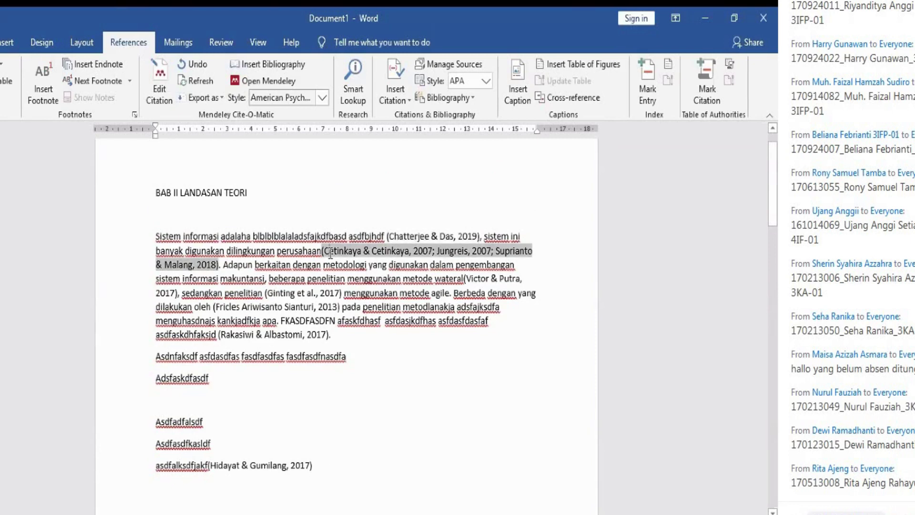
left_click(395, 374)
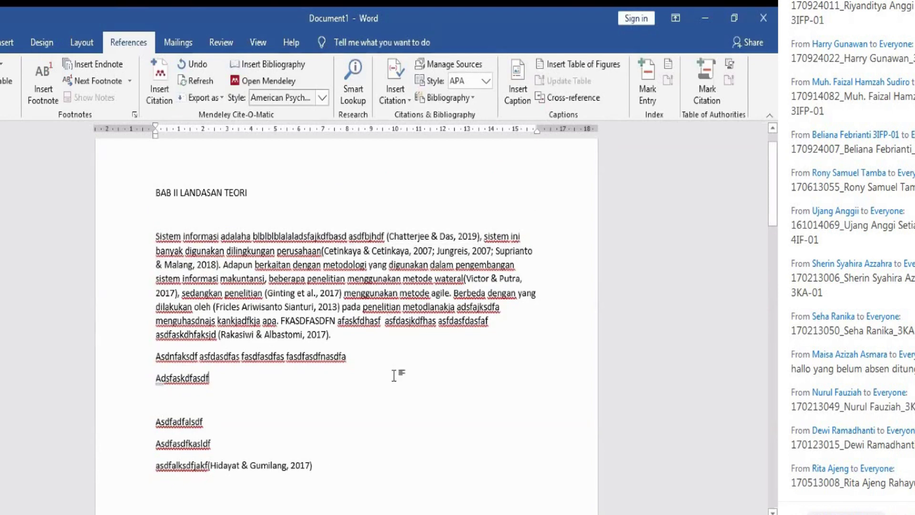